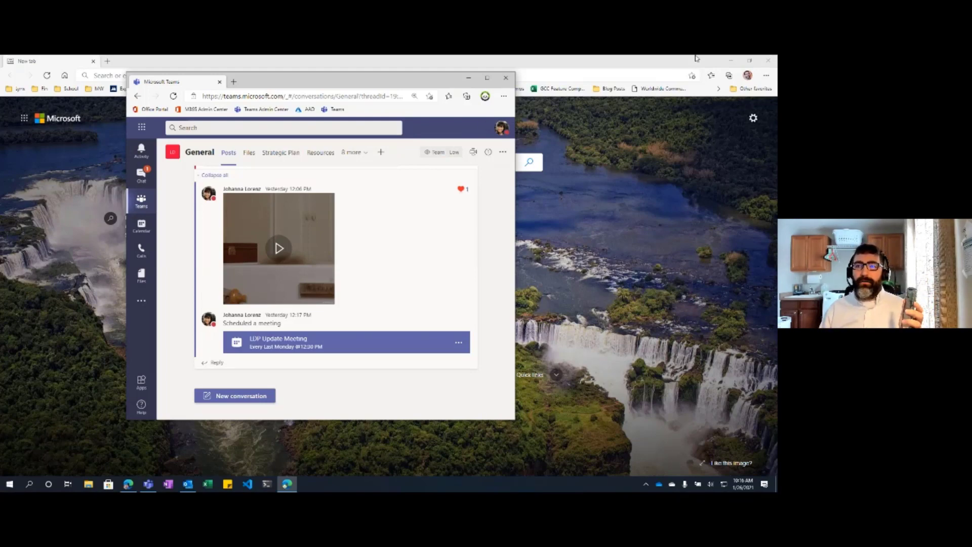
# Step: Close the background Edge window, then move and maximize the Teams window
pyautogui.click(768, 60)
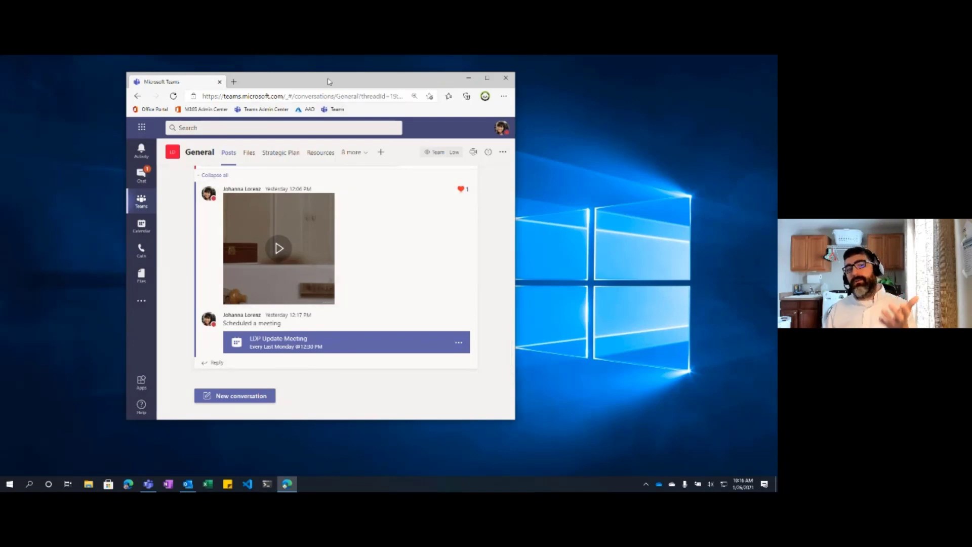
pyautogui.moveTo(328, 82); pyautogui.dragTo(395, 79)
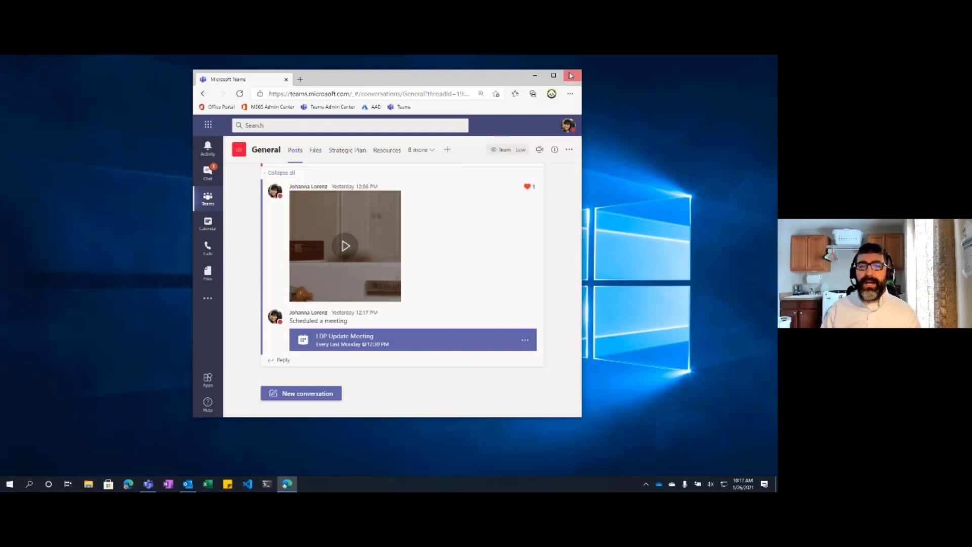
pyautogui.click(553, 75)
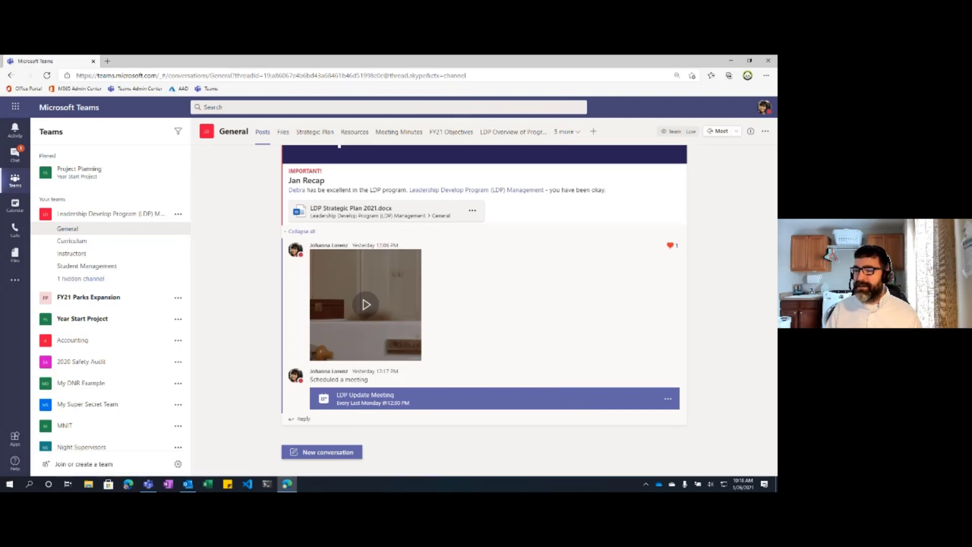
# Step: Point out the teams.microsoft.com address, then switch from the General channel to Calendar
pyautogui.hotkey('alt', 'Tab')
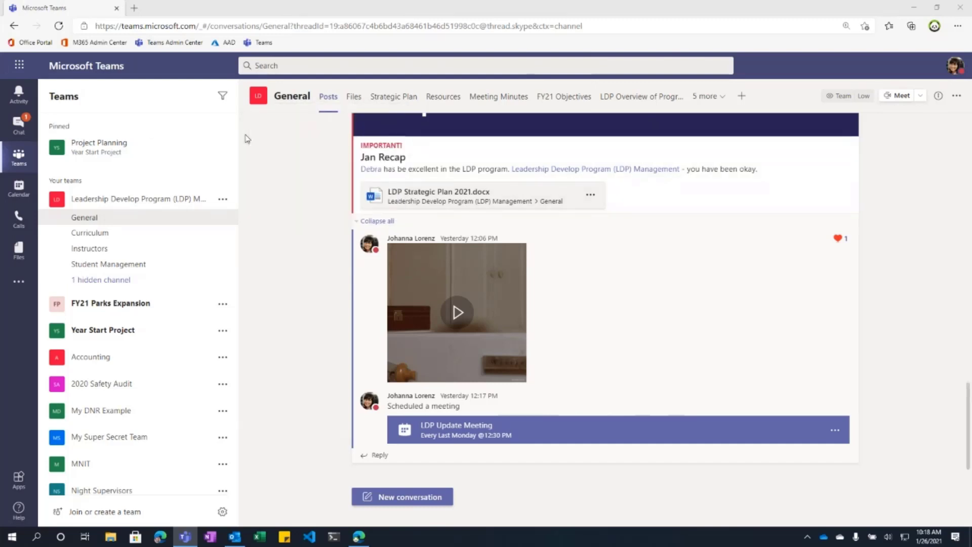
pyautogui.moveTo(196, 26); pyautogui.dragTo(105, 26)
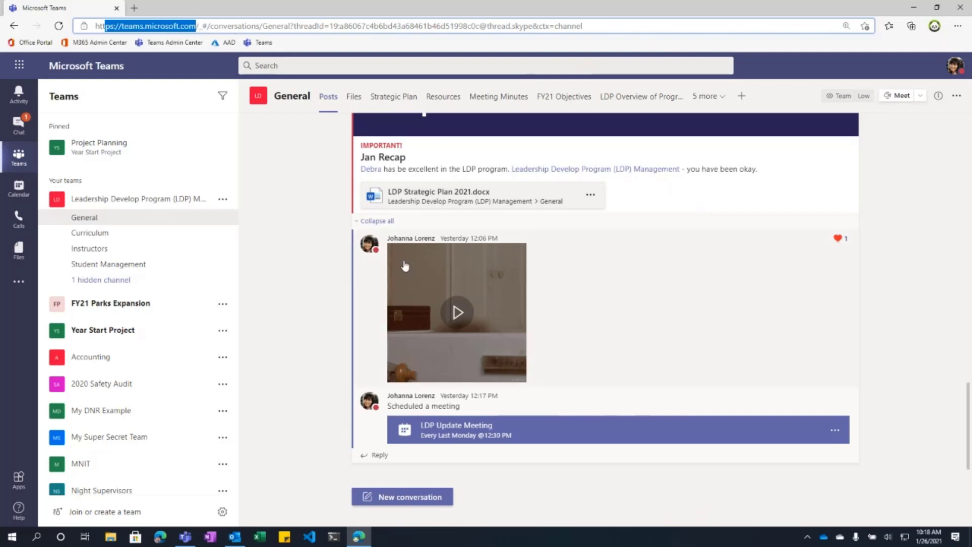
pyautogui.click(309, 291)
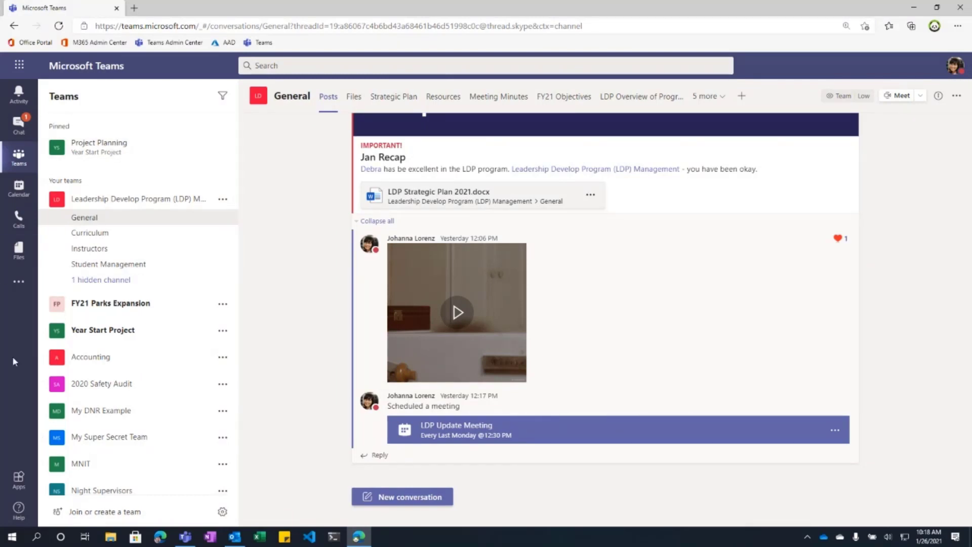
pyautogui.click(19, 198)
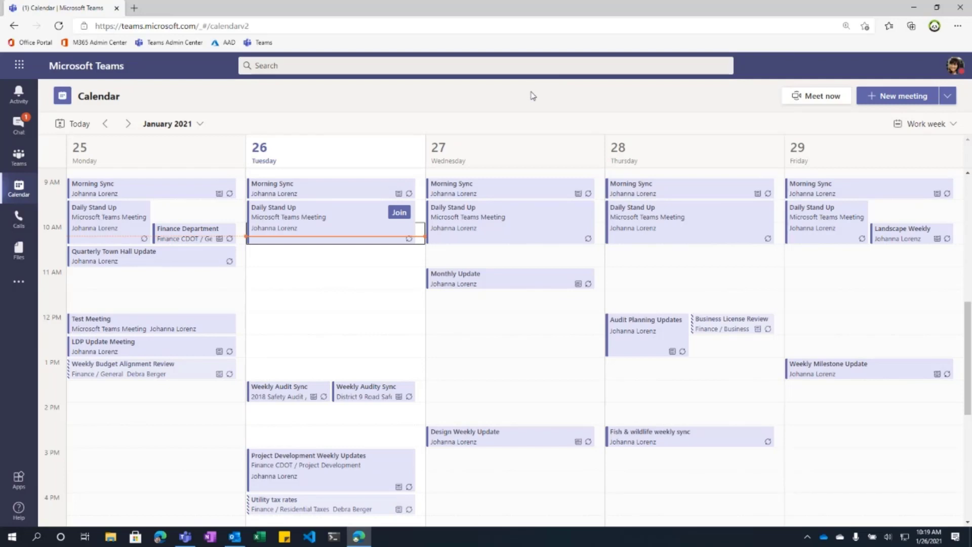
# Step: Start a new meeting from the work-week calendar, defaulting to Jan 26, 10:30–11:00 AM
pyautogui.click(902, 96)
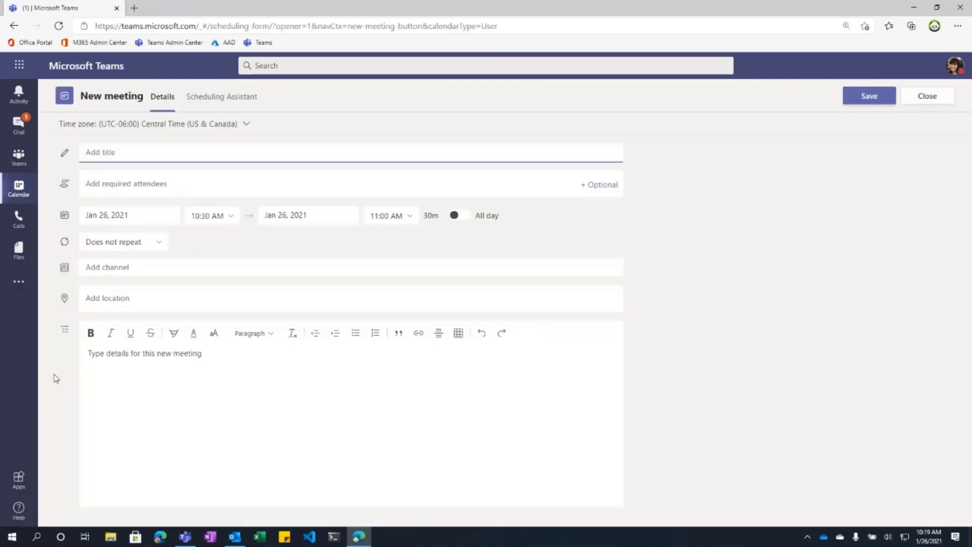
pyautogui.rightClick(241, 540)
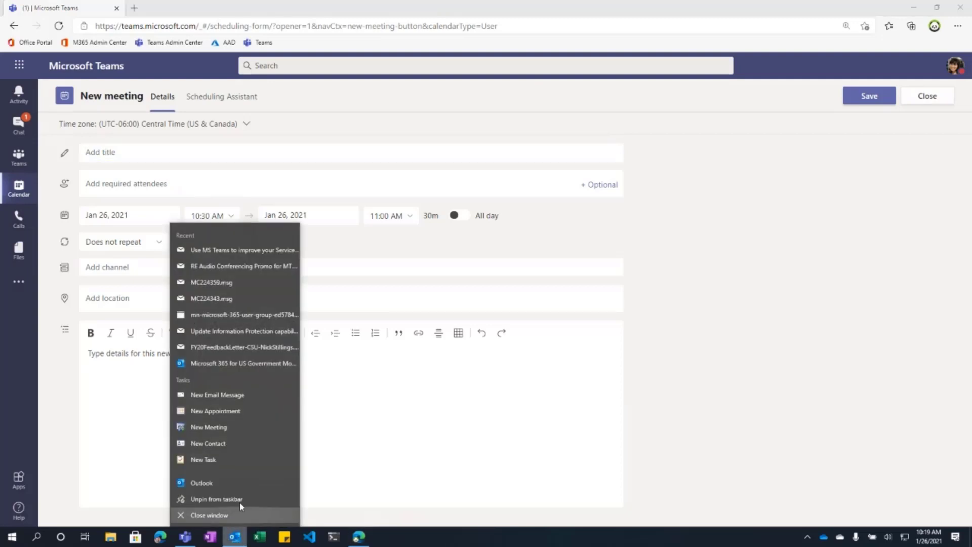
pyautogui.click(228, 428)
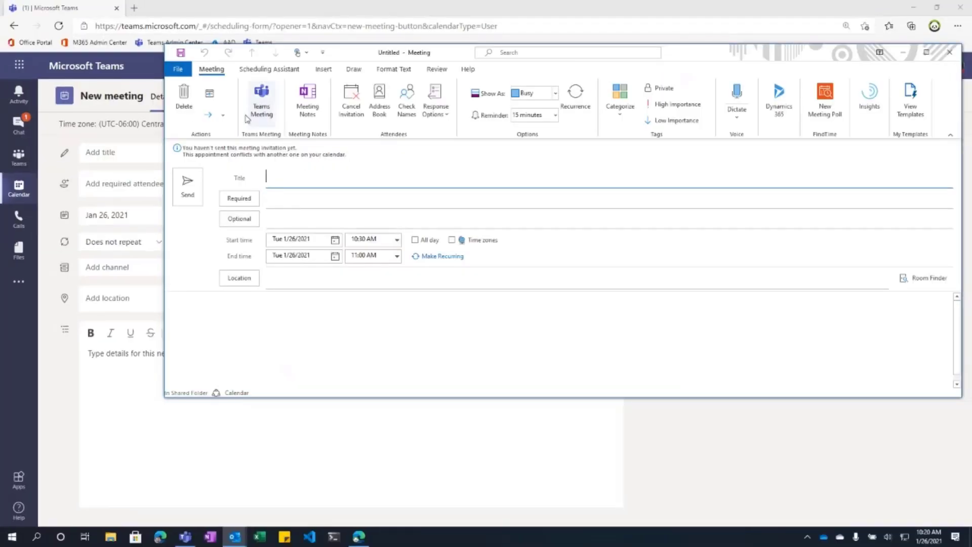
pyautogui.click(901, 55)
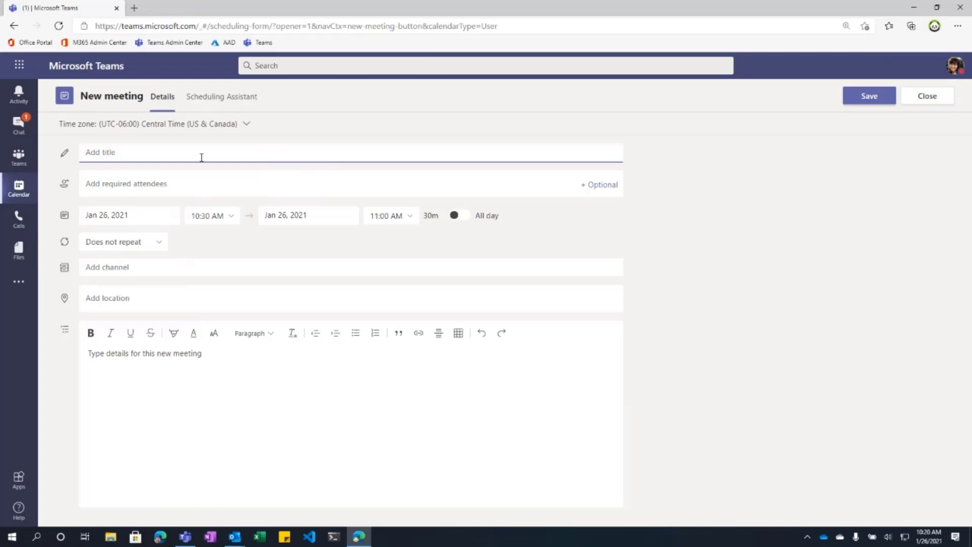
# Step: Title the meeting Our Gov Meeting Intro; add a colleague and an external e-mail as required attendees
pyautogui.write('Our Gov T')
pyautogui.write('eeting Intro')
pyautogui.press('Tab')
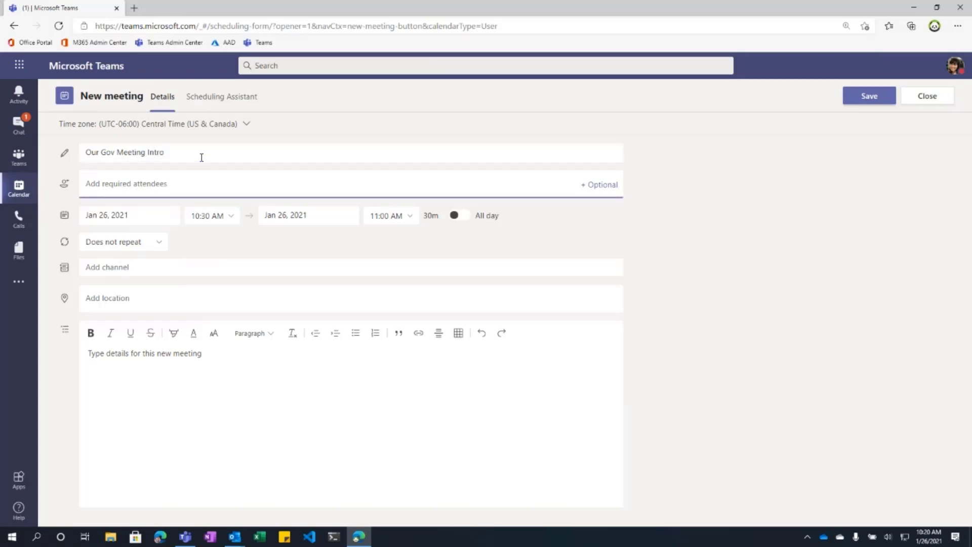
pyautogui.write('is')
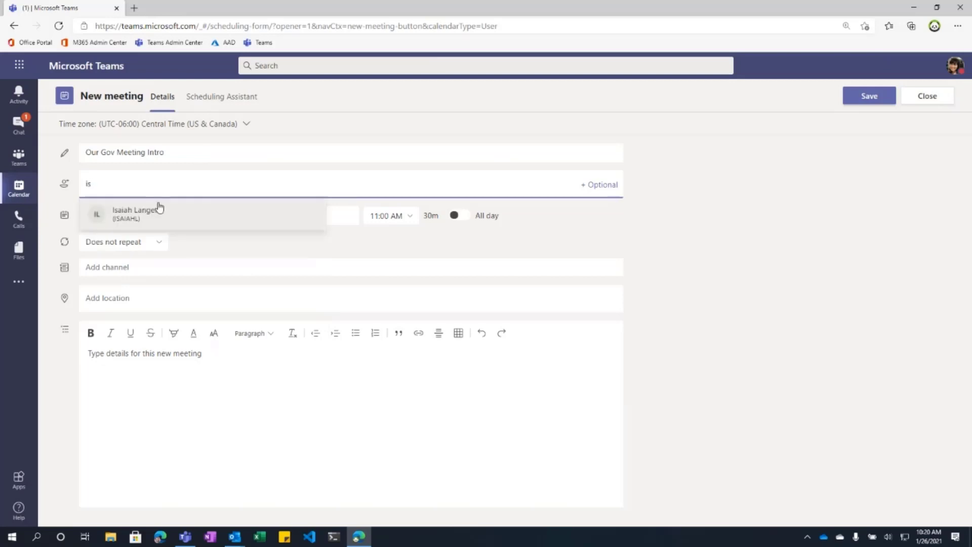
pyautogui.click(136, 219)
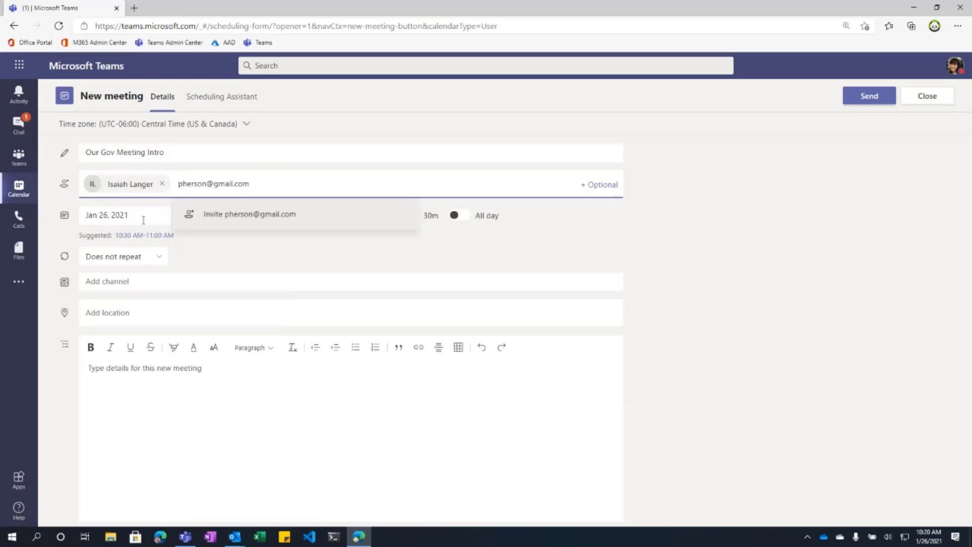
pyautogui.click(224, 215)
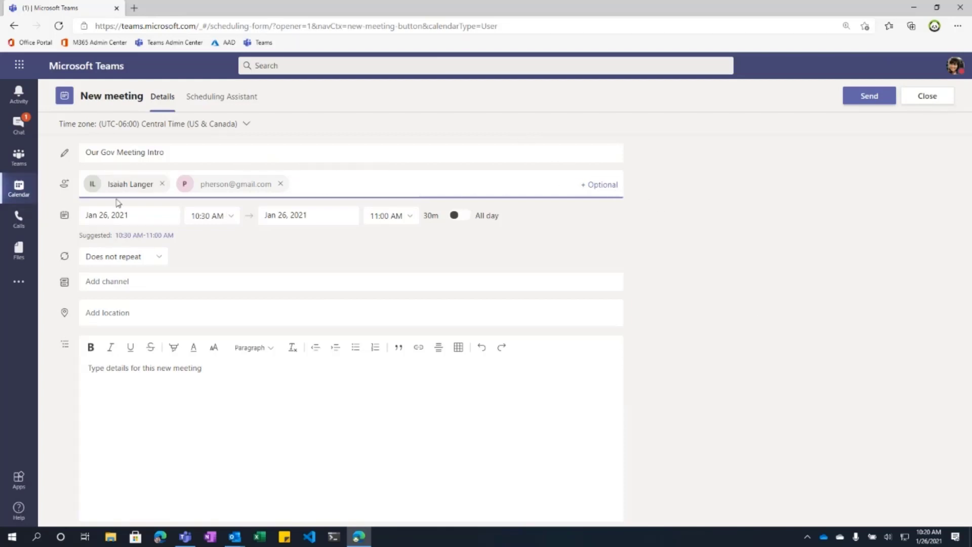
# Step: Reveal the optional attendees row on the new meeting form
pyautogui.click(599, 186)
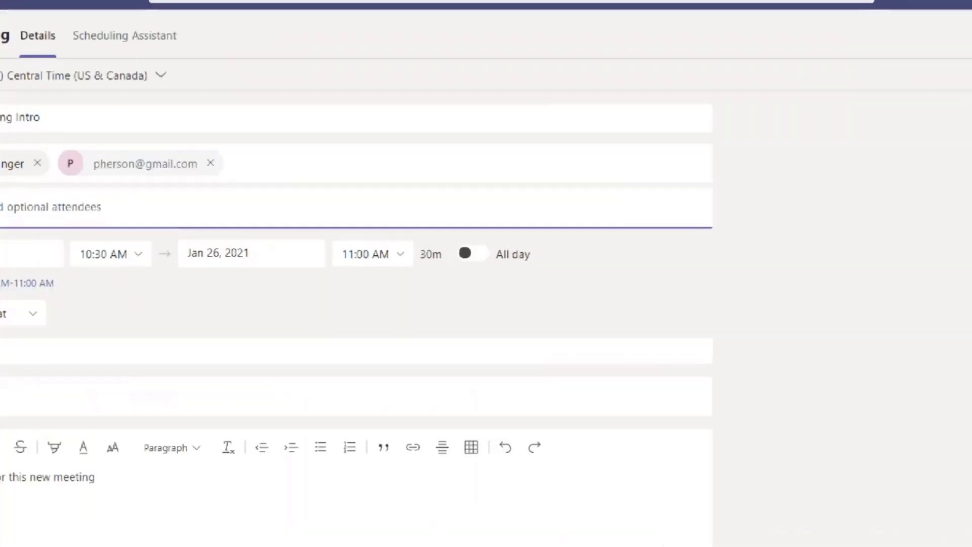
pyautogui.moveTo(441, 238)
pyautogui.mouseDown()
pyautogui.moveTo(409, 268)
pyautogui.moveTo(439, 238)
pyautogui.moveTo(456, 286)
pyautogui.mouseUp()
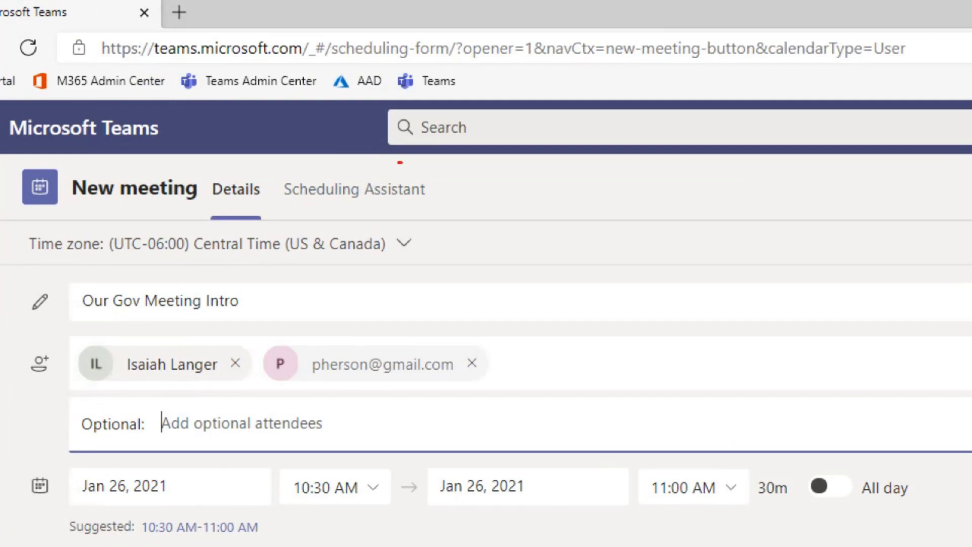
pyautogui.moveTo(400, 162)
pyautogui.mouseDown()
pyautogui.moveTo(243, 178)
pyautogui.moveTo(424, 222)
pyautogui.moveTo(390, 158)
pyautogui.moveTo(377, 153)
pyautogui.mouseUp()
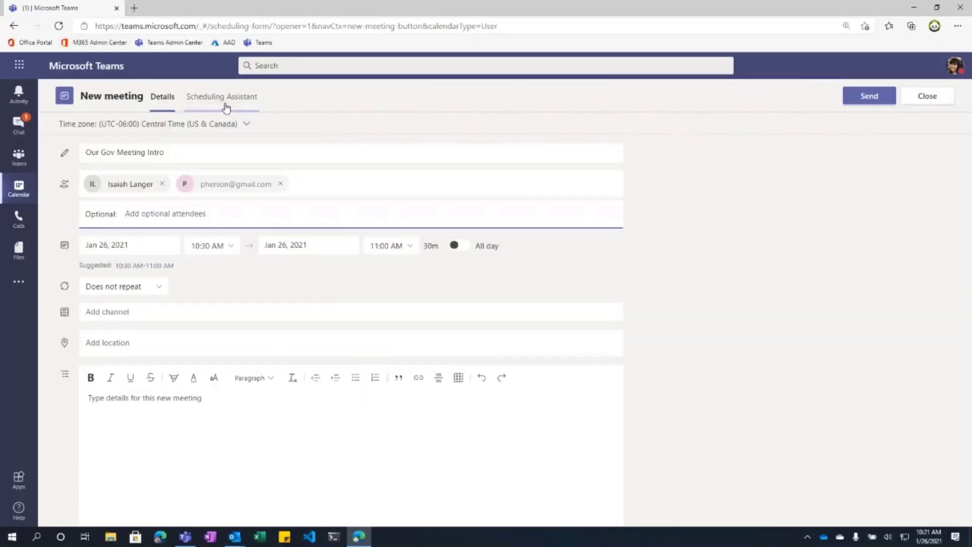
pyautogui.click(226, 110)
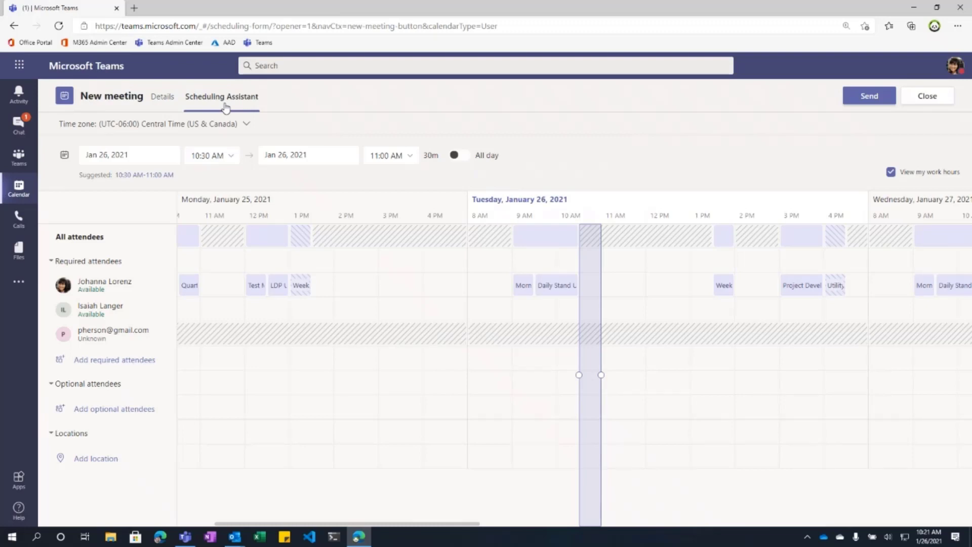
pyautogui.click(163, 97)
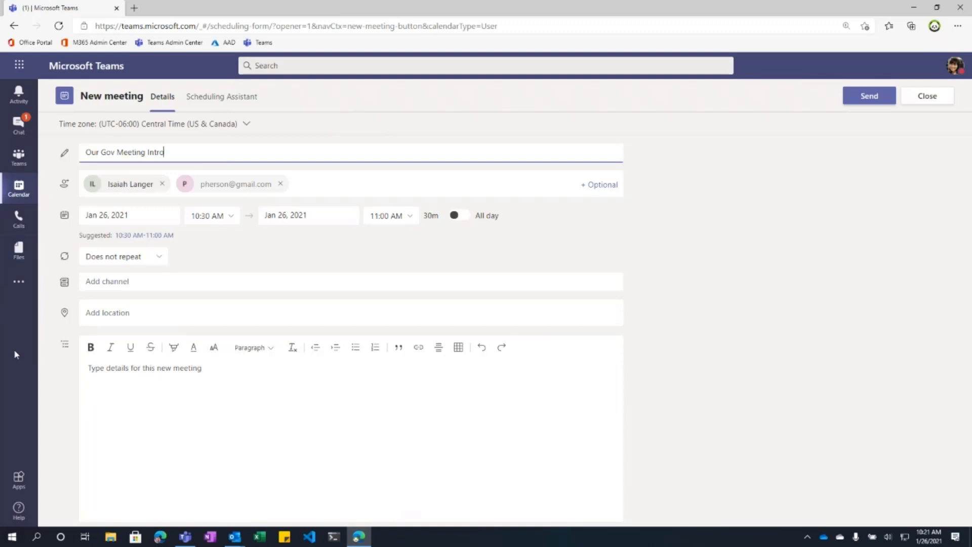
# Step: Set the meeting location to Microsoft Teams
pyautogui.click(127, 313)
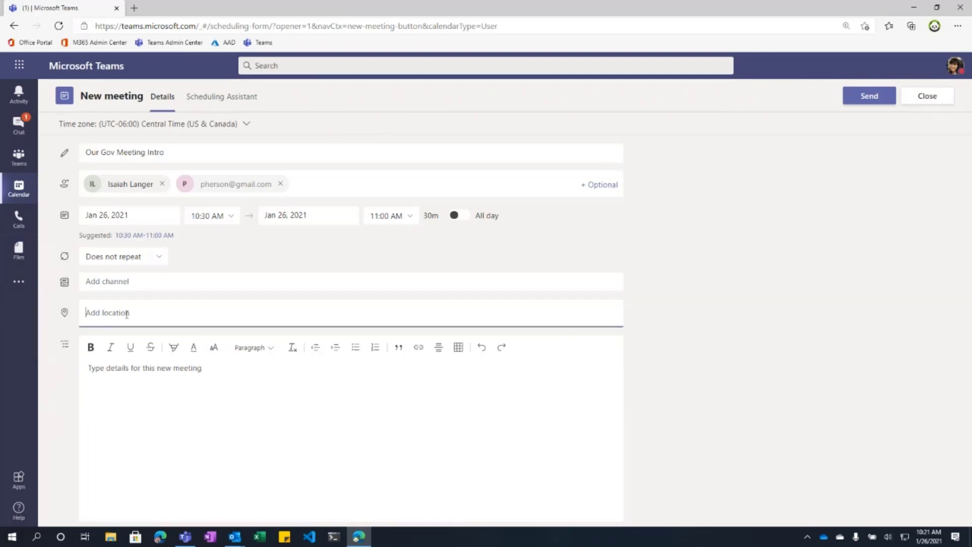
pyautogui.write('Microsof')
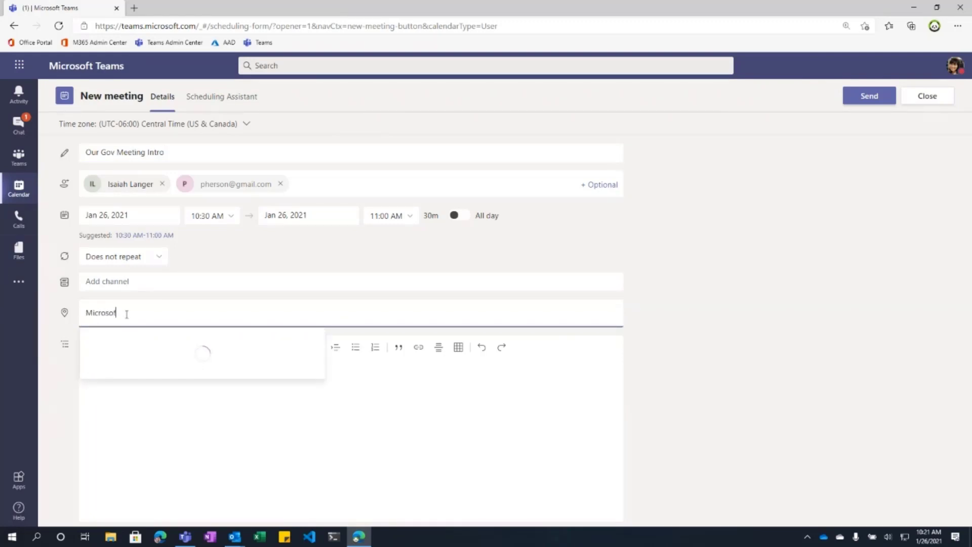
pyautogui.write('t teams')
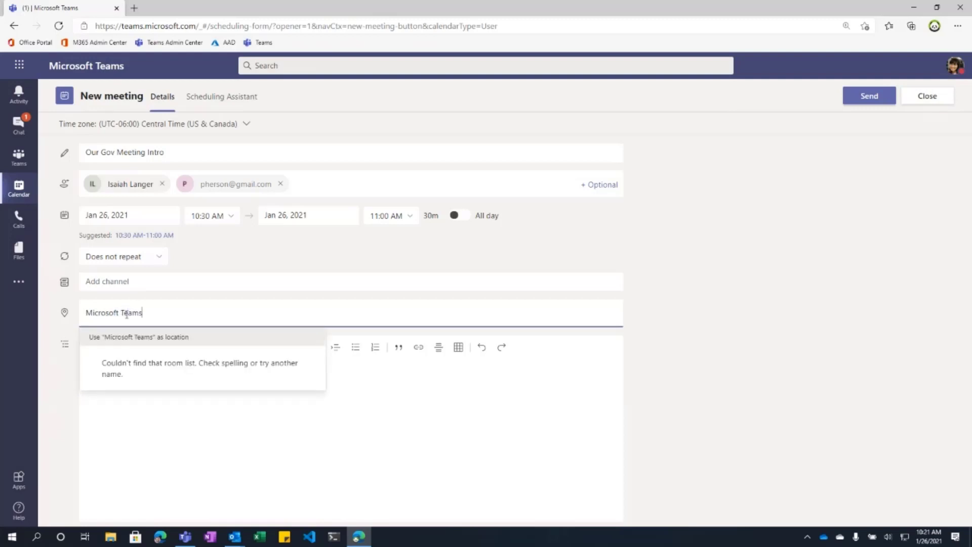
pyautogui.press('Return')
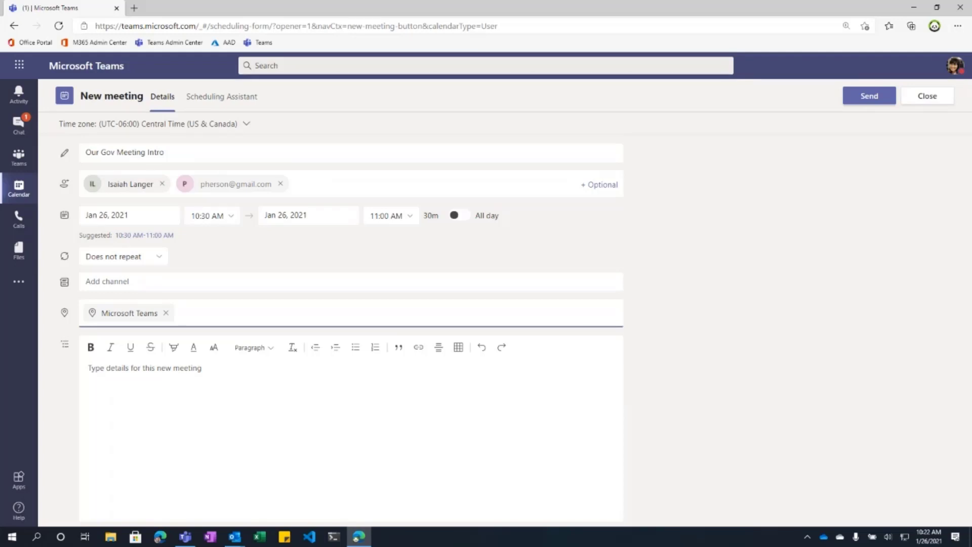
# Step: Check the channel list, leave no channel selected, and go to the details box
pyautogui.click(147, 281)
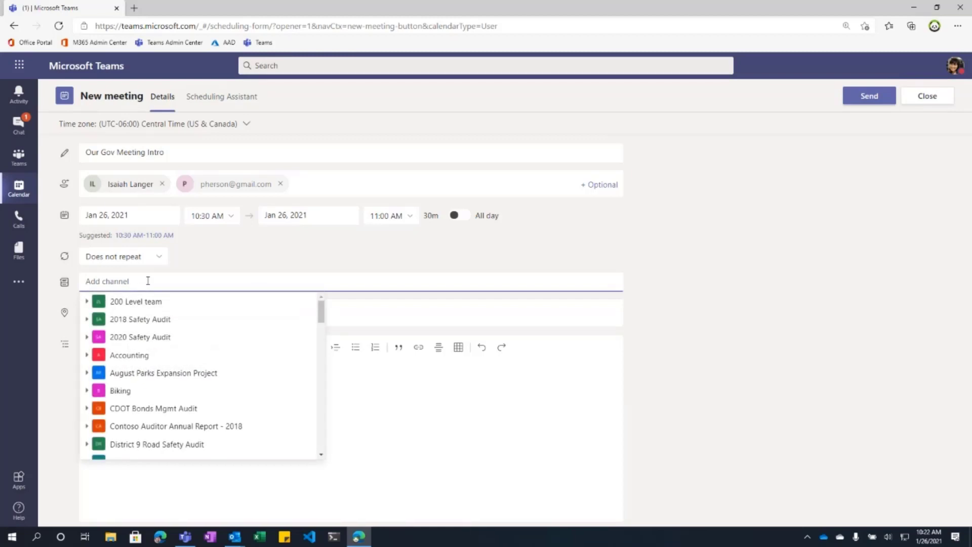
pyautogui.click(302, 271)
pyautogui.click(306, 462)
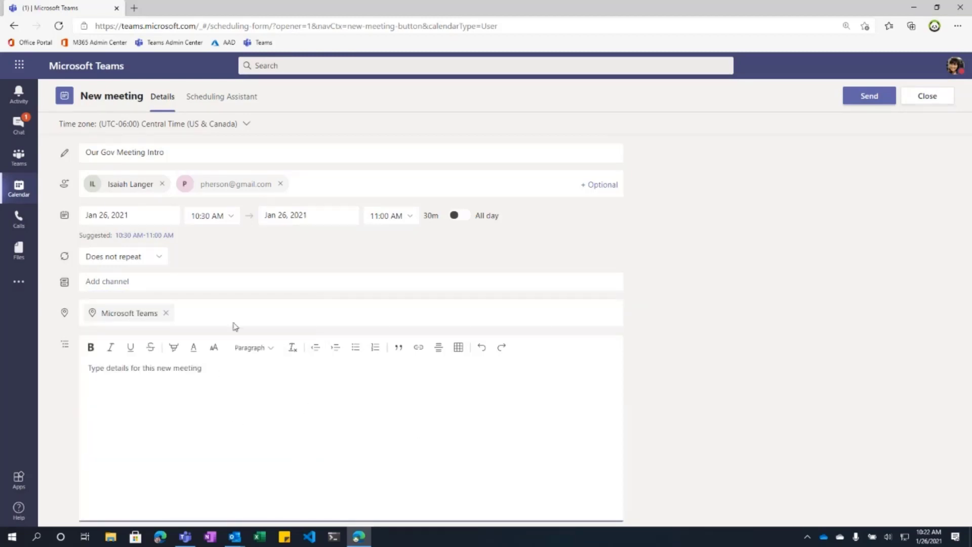
# Step: Bring the untitled Outlook meeting forward and resize it to uncover the Teams form
pyautogui.moveTo(234, 536)
pyautogui.click(285, 490)
pyautogui.click(257, 311)
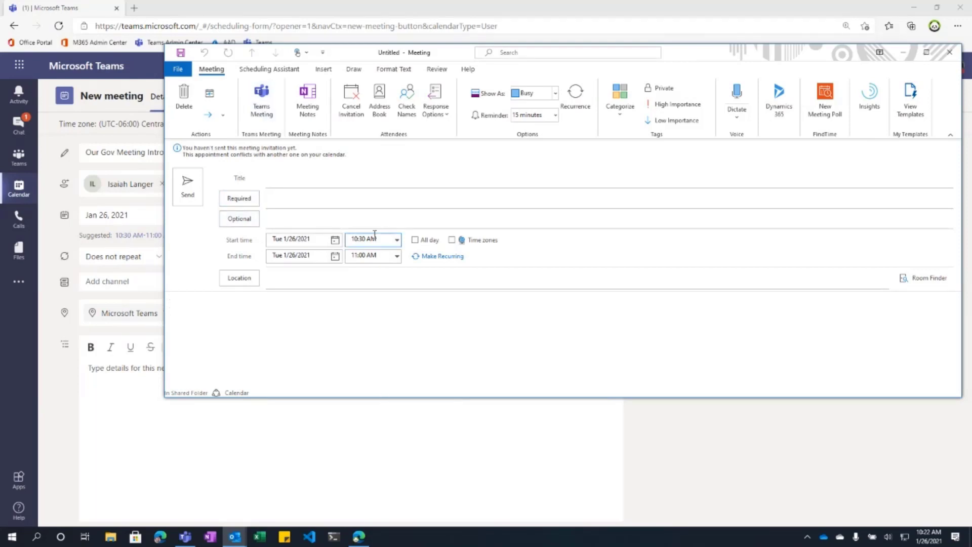
pyautogui.moveTo(288, 398); pyautogui.dragTo(287, 475)
pyautogui.moveTo(164, 351); pyautogui.dragTo(274, 351)
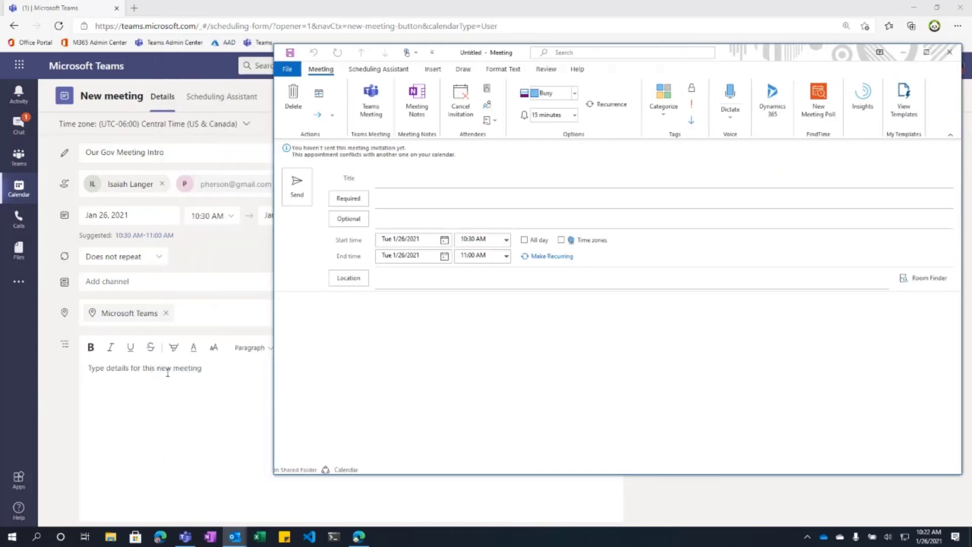
# Step: Add a Teams meeting link to the Outlook invitation and minimize its window
pyautogui.click(370, 108)
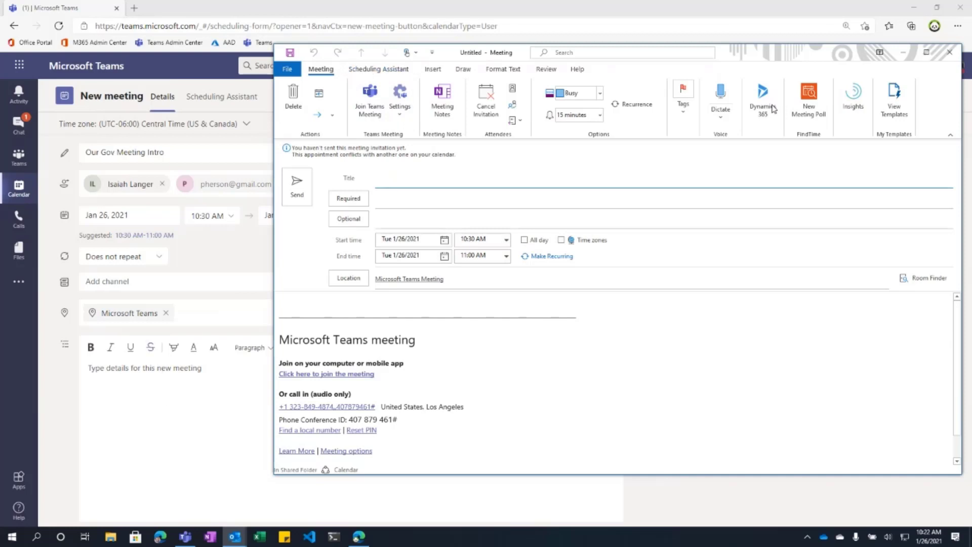
pyautogui.click(903, 52)
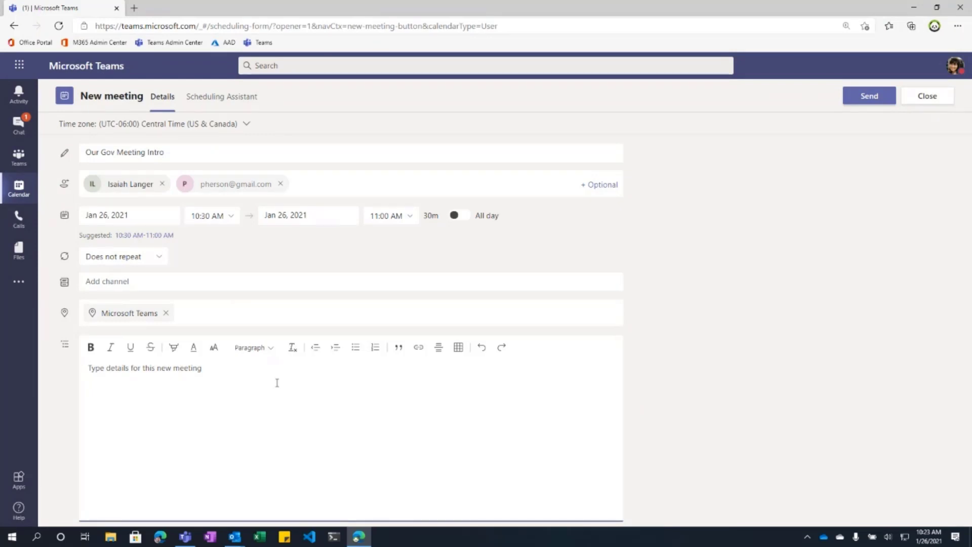
# Step: Restore the untitled Outlook meeting from the taskbar, then return to the Teams meeting description
pyautogui.moveTo(234, 536)
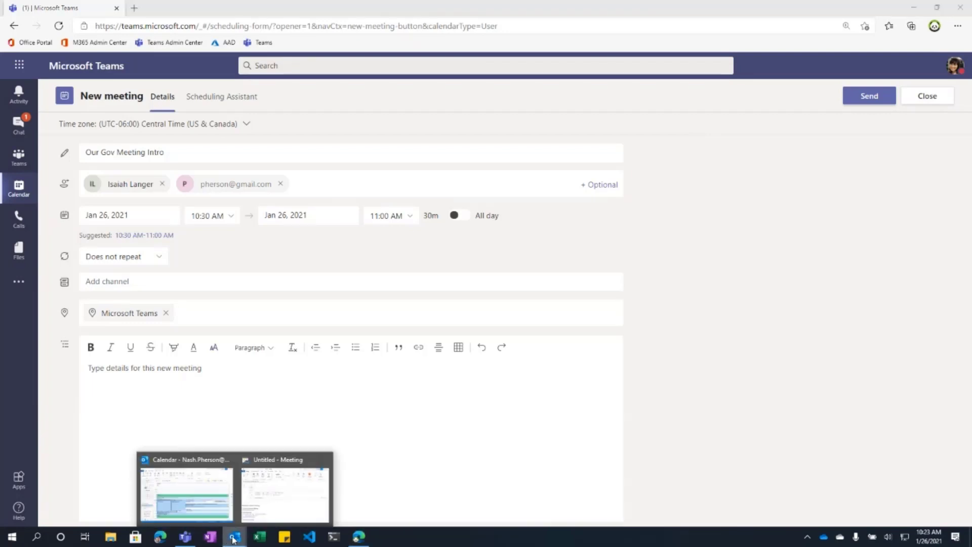
pyautogui.click(268, 522)
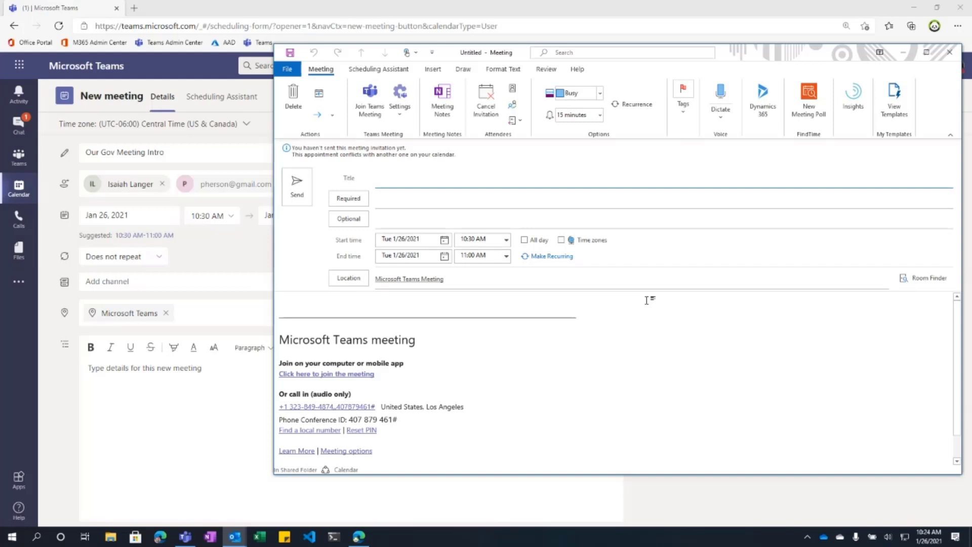
pyautogui.click(88, 382)
# Step: Write the agenda: 'Quick example.', then Punch and Pie and Entertainment lines for two attendees
pyautogui.write('Quick example.')
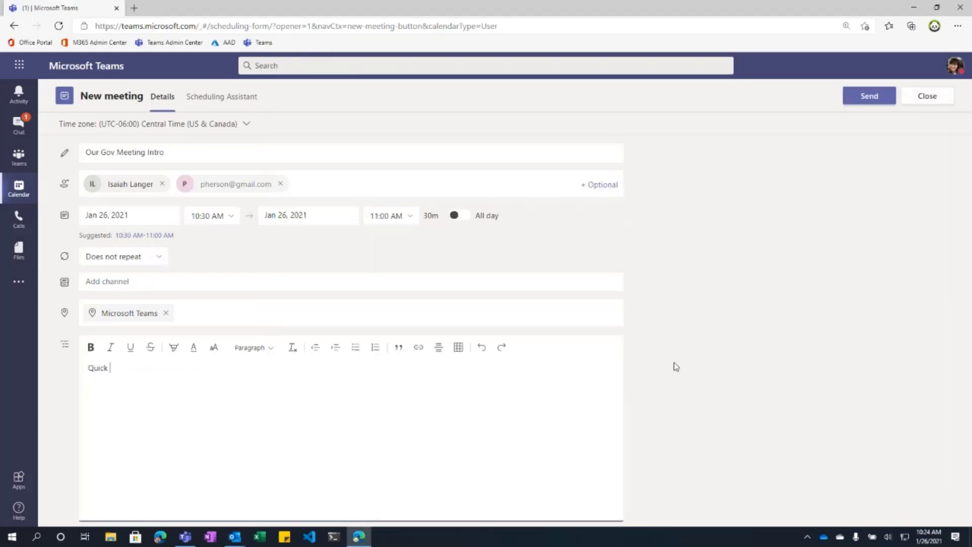
pyautogui.press('Return')
pyautogui.write('Debra: Punch and Pie')
pyautogui.press('Return')
pyautogui.write('Isaiah')
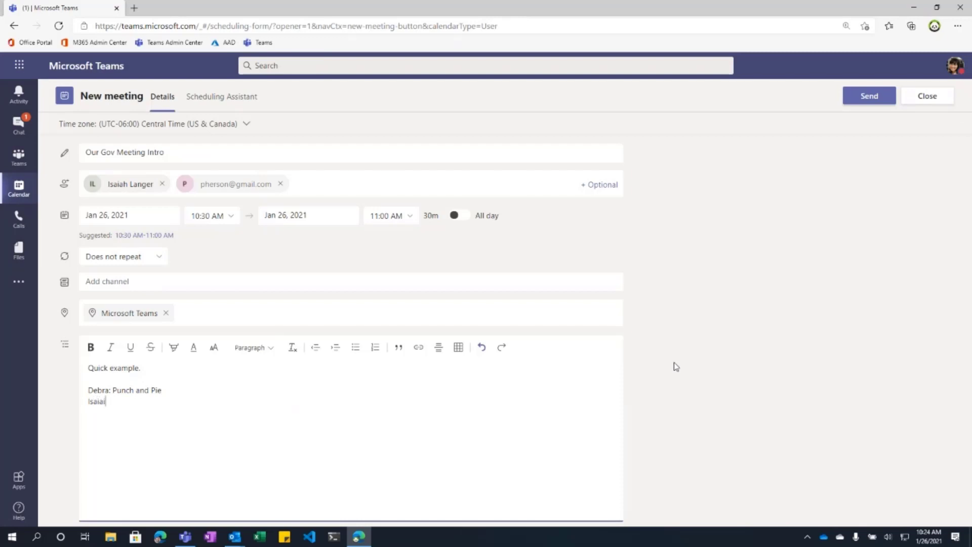
pyautogui.write('h: Entertainment')
pyautogui.click(809, 268)
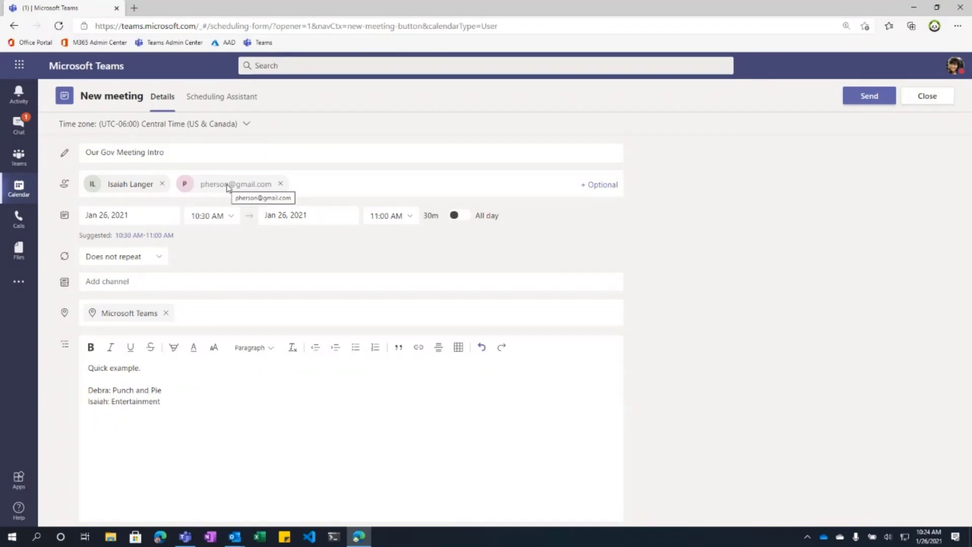
# Step: Send the Our Gov Meeting Intro invitation and open the Office 365 apps portal
pyautogui.click(855, 101)
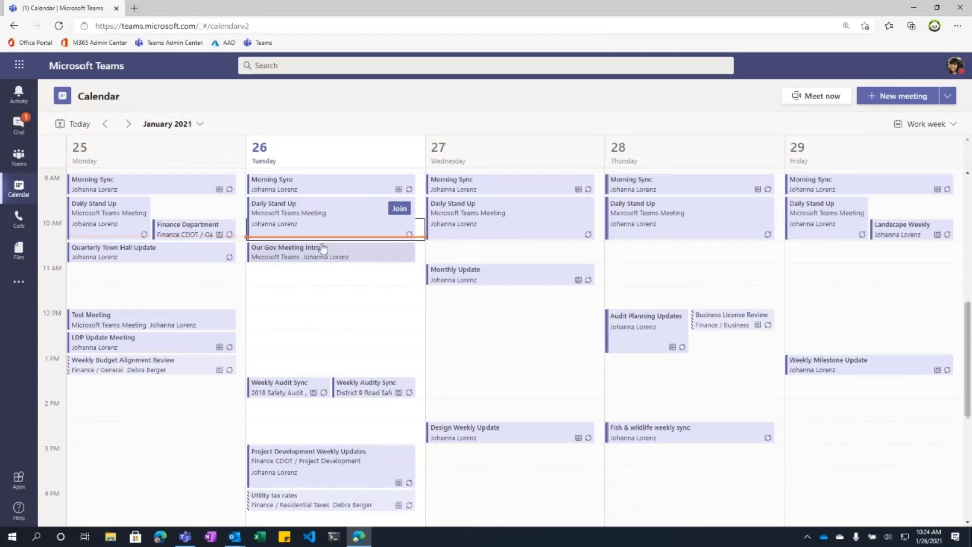
pyautogui.click(30, 42)
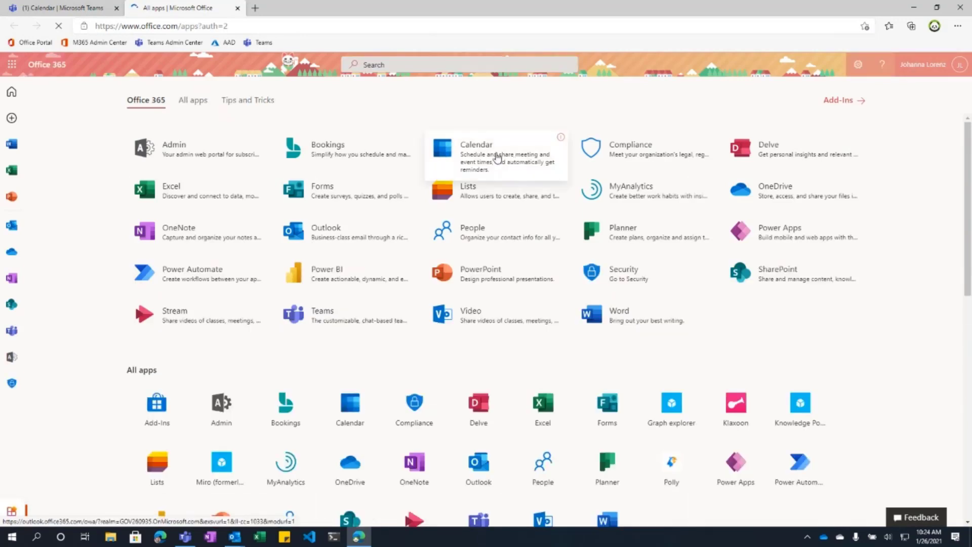
# Step: Find Our Gov Meeting Intro on Jan 26 in the Outlook web calendar, dismissing reminders
pyautogui.click(497, 155)
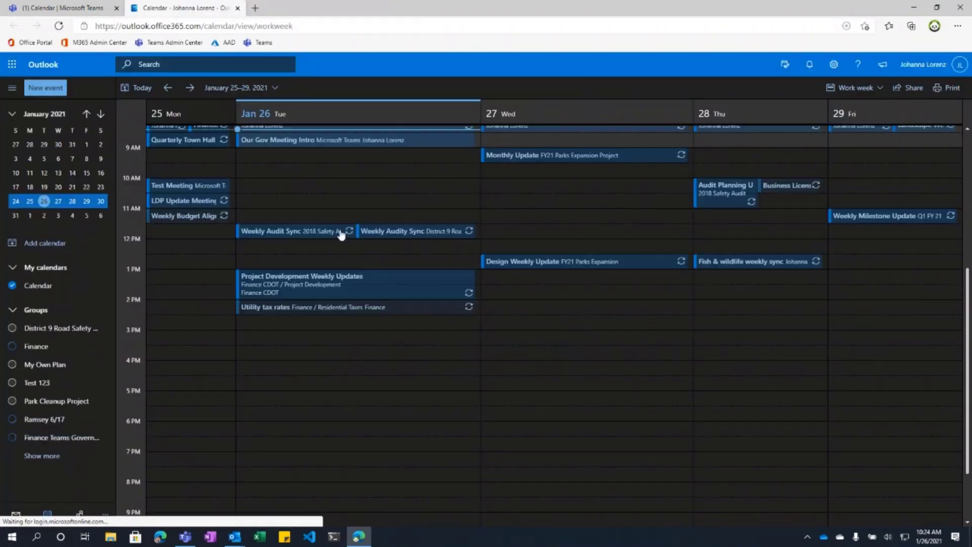
pyautogui.scroll(2, 471, 229)
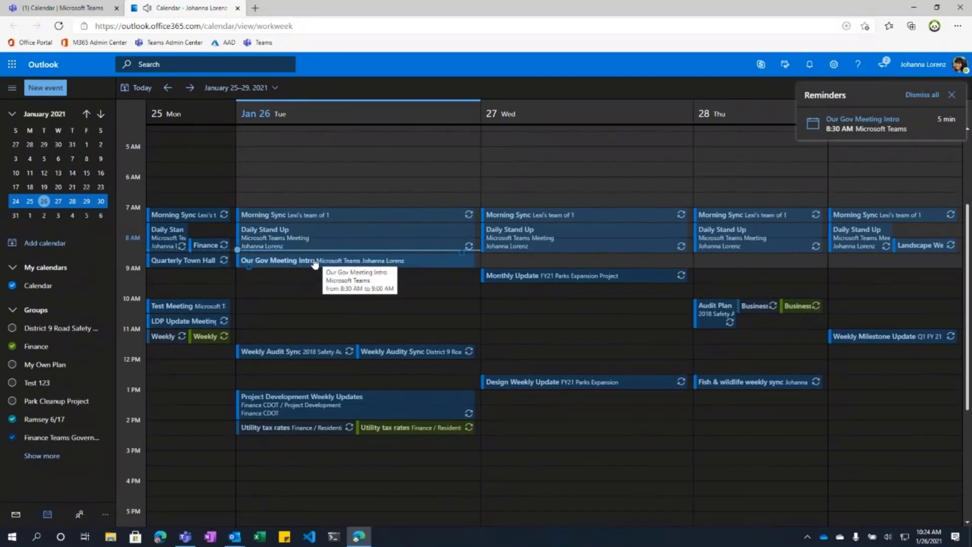
pyautogui.scroll(1, 315, 263)
pyautogui.click(922, 95)
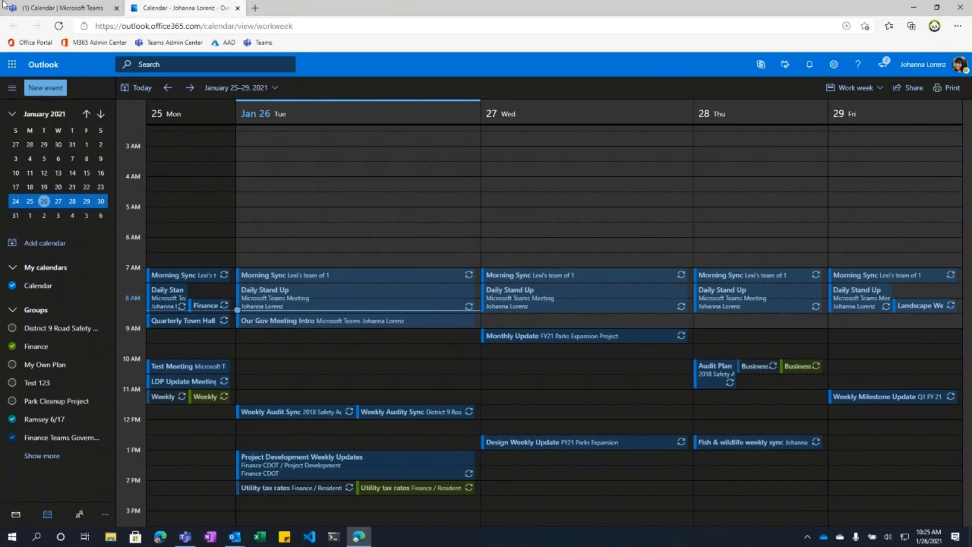
pyautogui.click(66, 6)
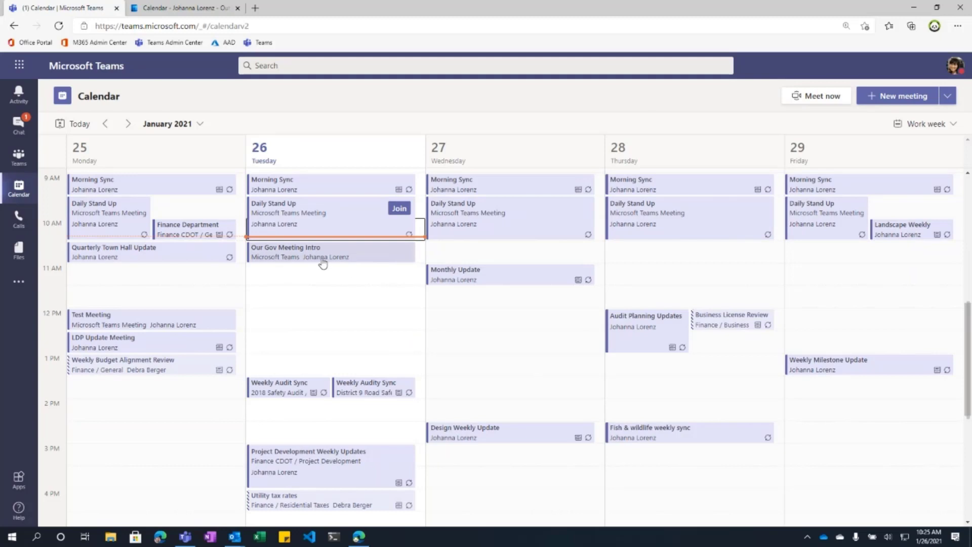
# Step: Return to the Teams work-week calendar showing Our Gov Meeting Intro on Tuesday at 10:30 AM
pyautogui.moveTo(231, 538)
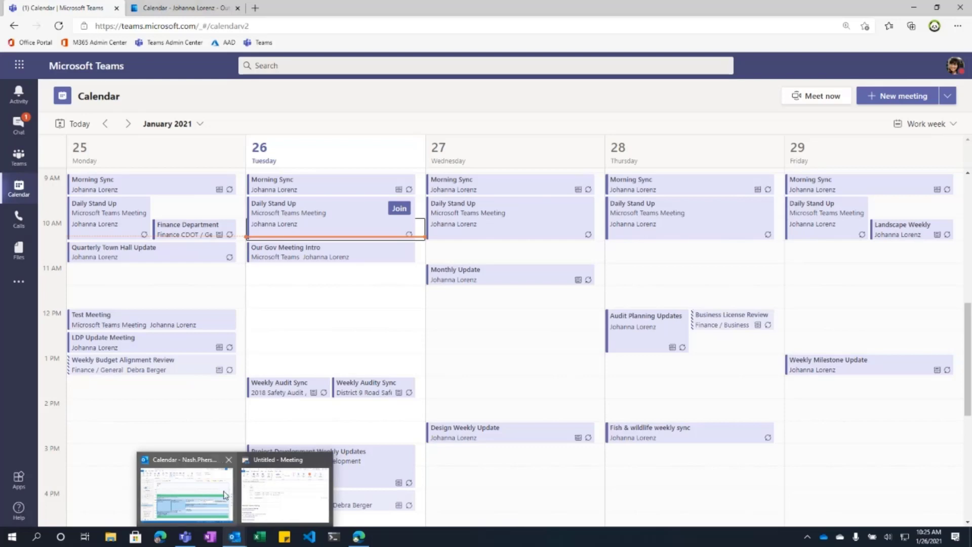
pyautogui.click(204, 499)
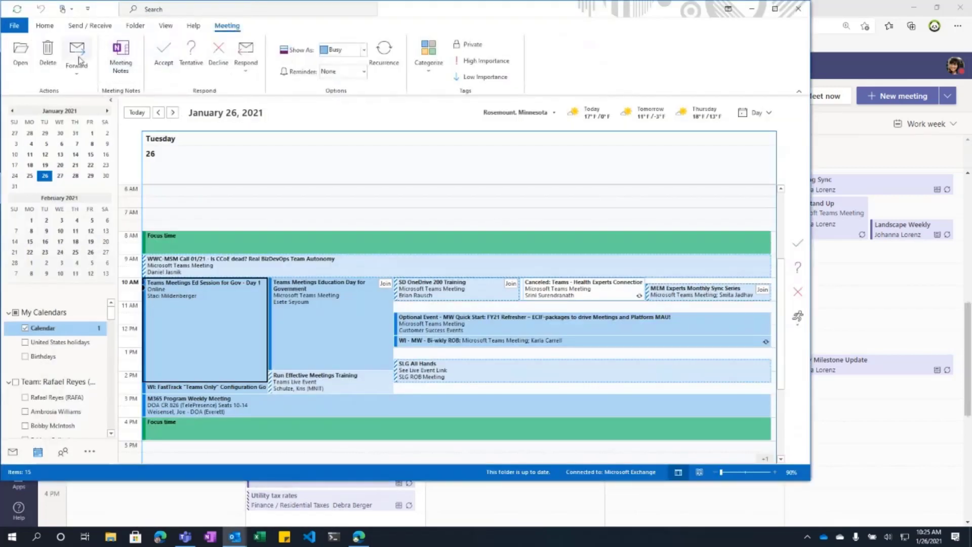
pyautogui.click(45, 29)
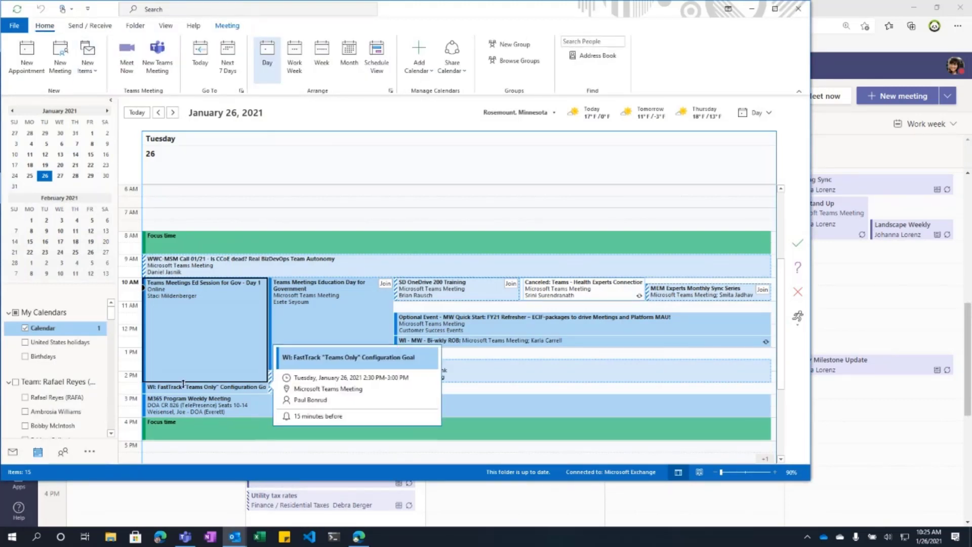
pyautogui.click(752, 9)
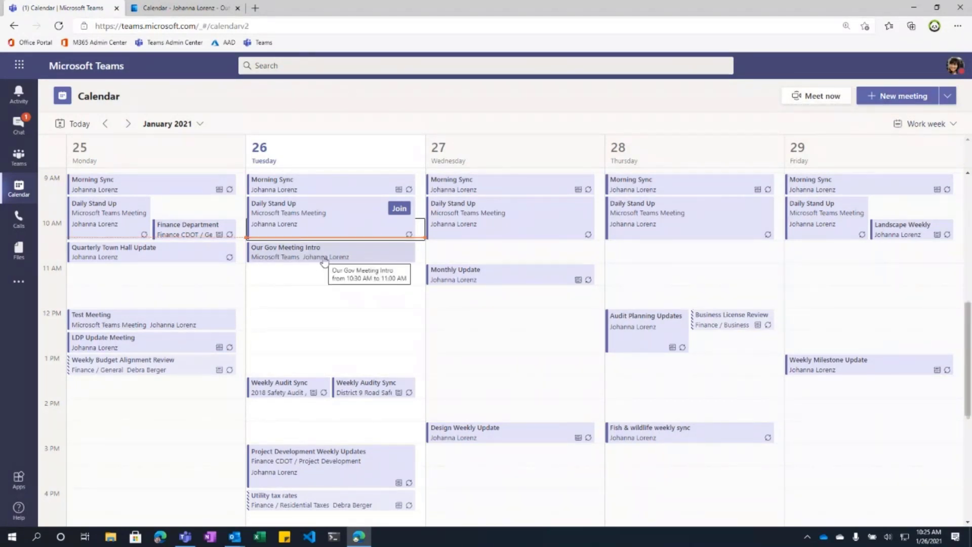
# Step: Open Our Gov Meeting Intro and highlight its Chat, Files and Meeting notes tabs
pyautogui.click(346, 255)
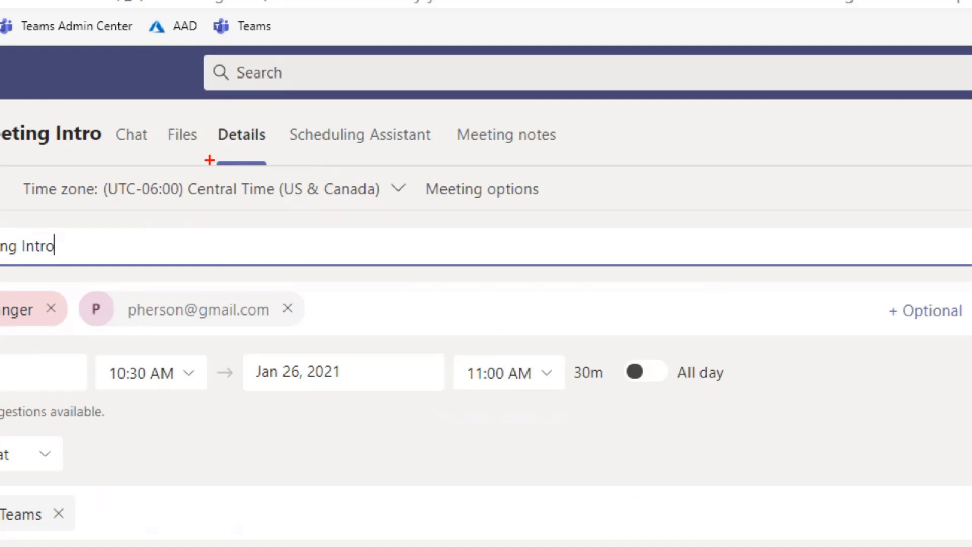
pyautogui.moveTo(112, 152)
pyautogui.mouseDown()
pyautogui.moveTo(130, 155)
pyautogui.moveTo(157, 133)
pyautogui.moveTo(113, 108)
pyautogui.moveTo(108, 161)
pyautogui.mouseUp()
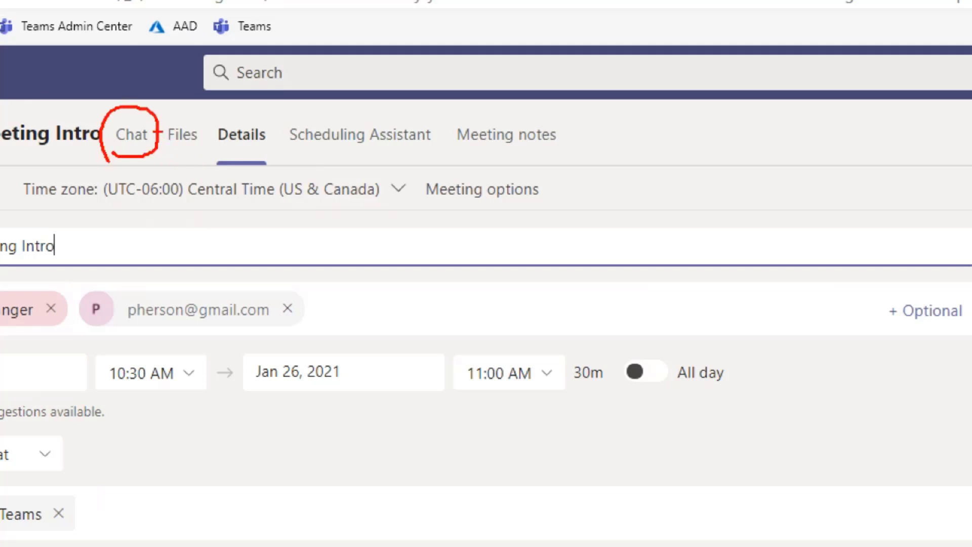
pyautogui.moveTo(157, 132)
pyautogui.mouseDown()
pyautogui.moveTo(192, 166)
pyautogui.moveTo(191, 108)
pyautogui.moveTo(159, 129)
pyautogui.moveTo(155, 148)
pyautogui.mouseUp()
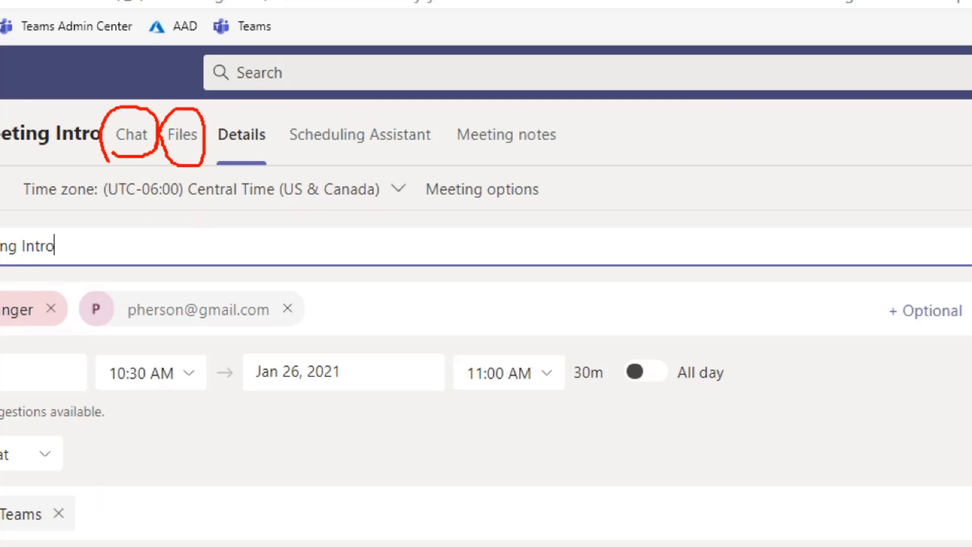
pyautogui.moveTo(520, 114)
pyautogui.mouseDown()
pyautogui.moveTo(448, 127)
pyautogui.moveTo(454, 163)
pyautogui.moveTo(545, 173)
pyautogui.moveTo(564, 135)
pyautogui.moveTo(517, 109)
pyautogui.mouseUp()
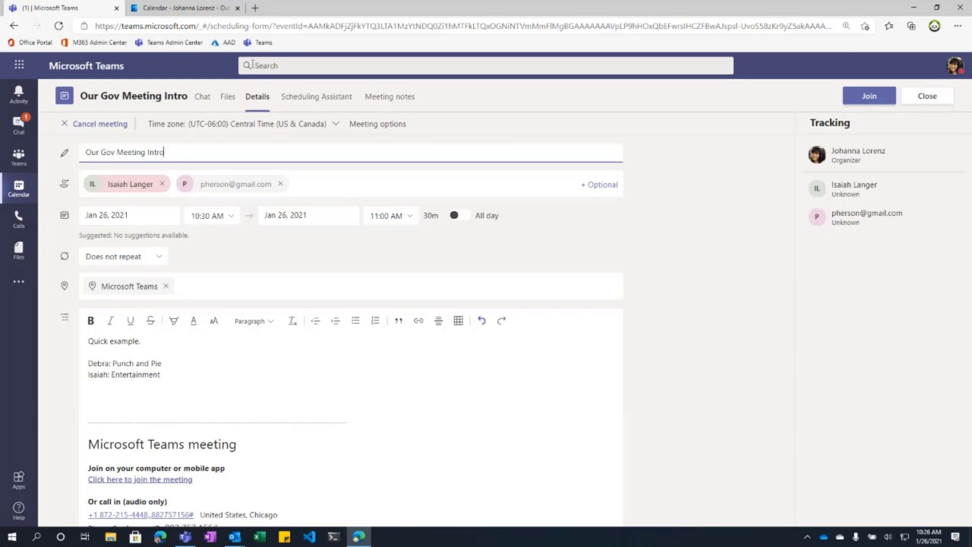
# Step: Add the Director of Finance to the meeting's attendees and send the updated invitation
pyautogui.click(207, 104)
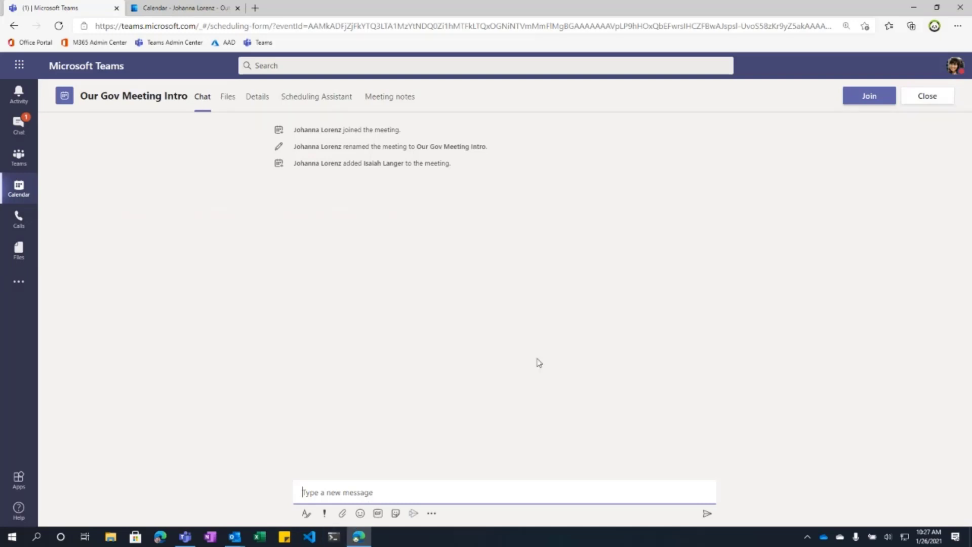
pyautogui.click(934, 27)
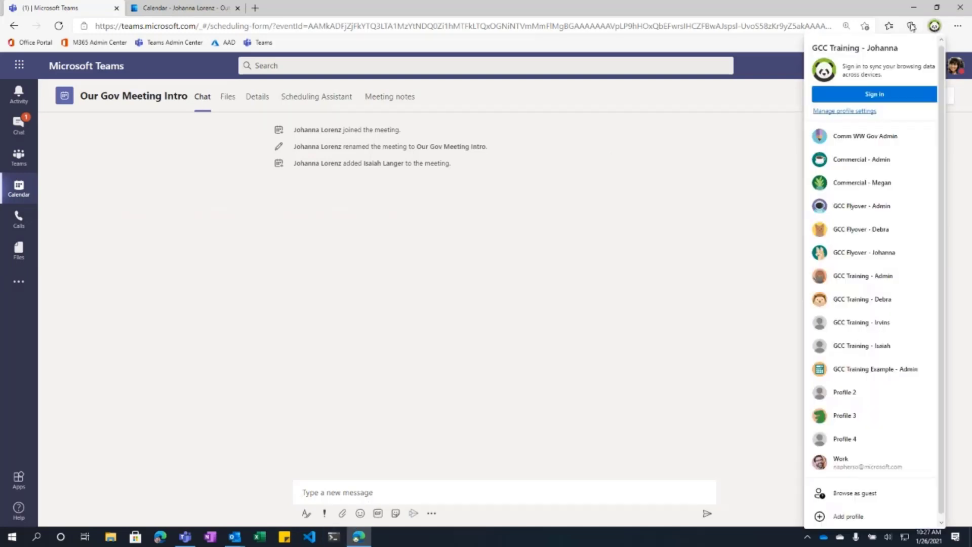
pyautogui.click(627, 288)
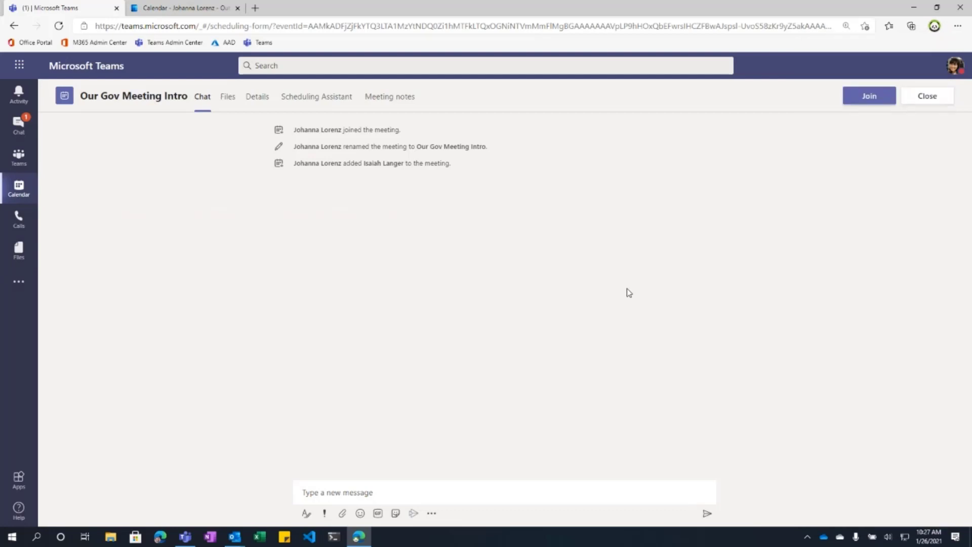
pyautogui.click(257, 97)
pyautogui.click(306, 187)
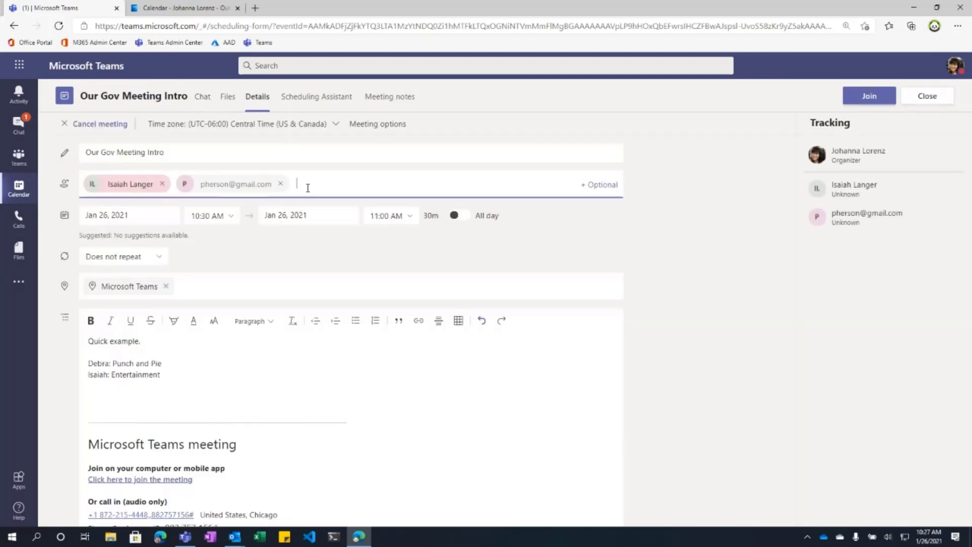
pyautogui.write('debra')
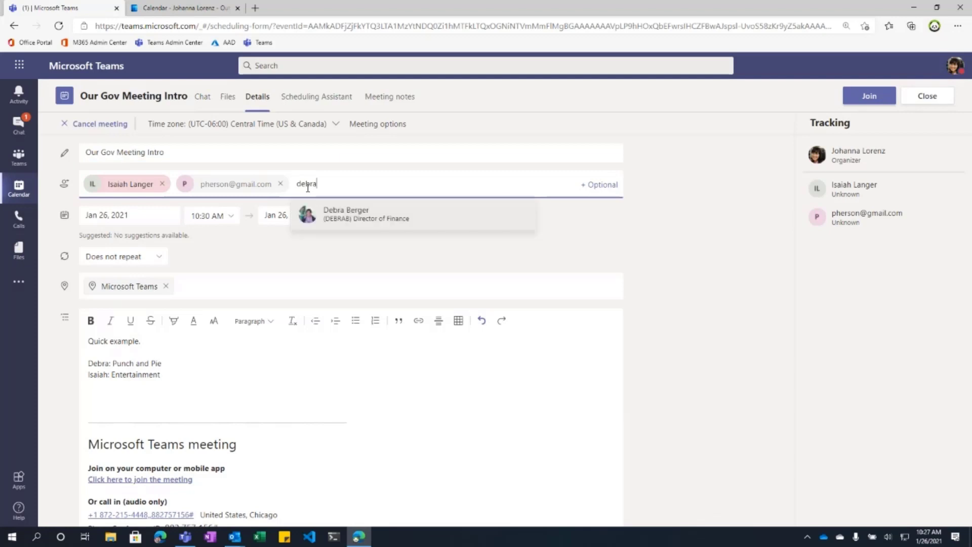
pyautogui.click(352, 214)
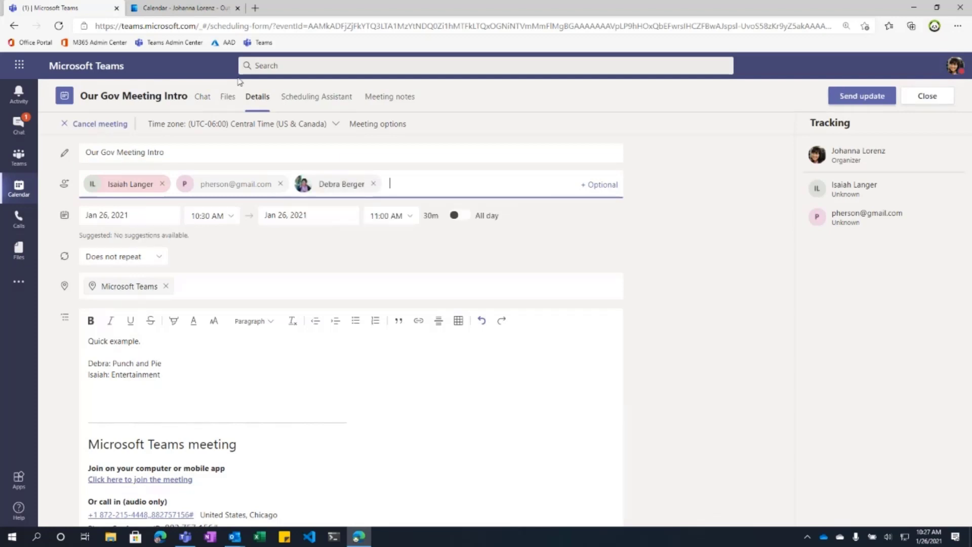
pyautogui.click(850, 98)
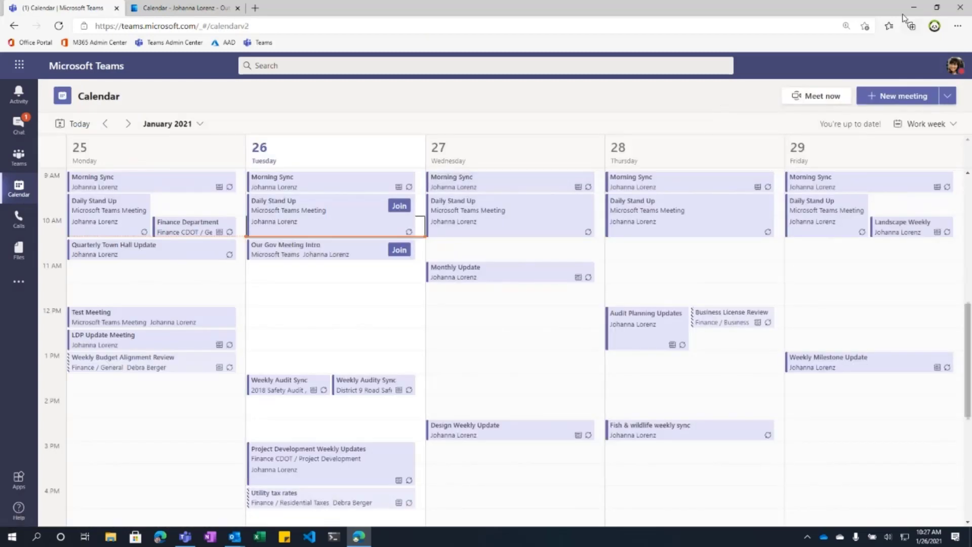
# Step: Open a side browser window under another profile, then reopen Our Gov Meeting Intro's details
pyautogui.click(933, 26)
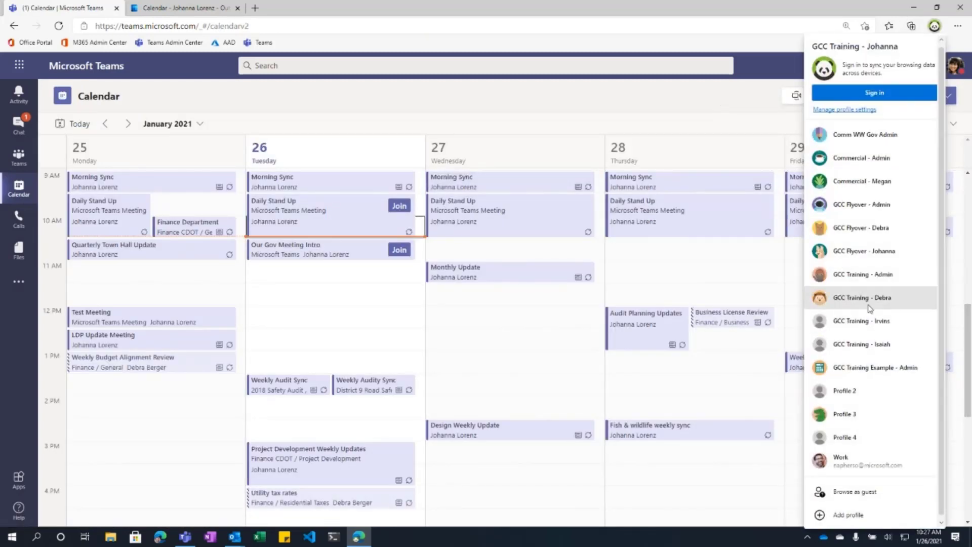
pyautogui.click(870, 304)
pyautogui.click(250, 45)
pyautogui.moveTo(642, 9); pyautogui.dragTo(723, 144)
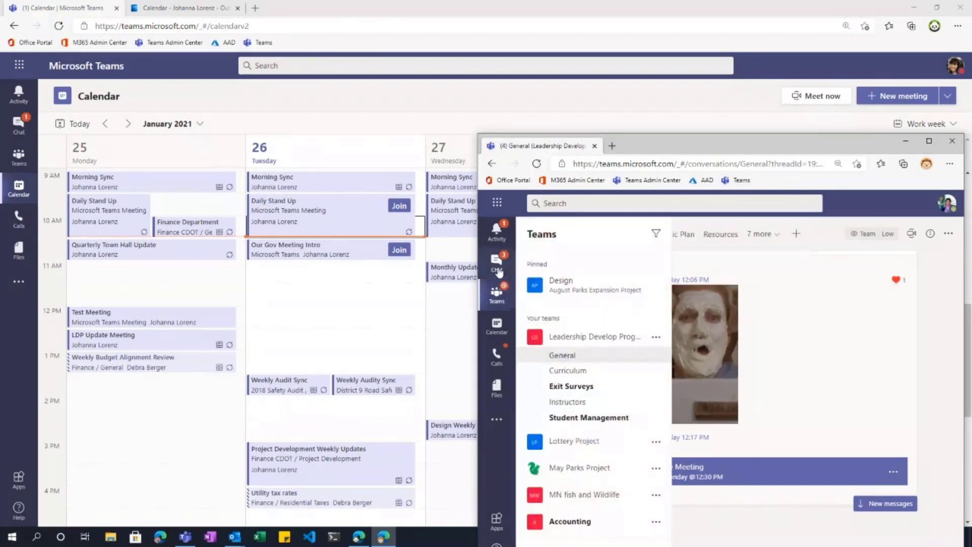
pyautogui.click(383, 255)
pyautogui.doubleClick(383, 256)
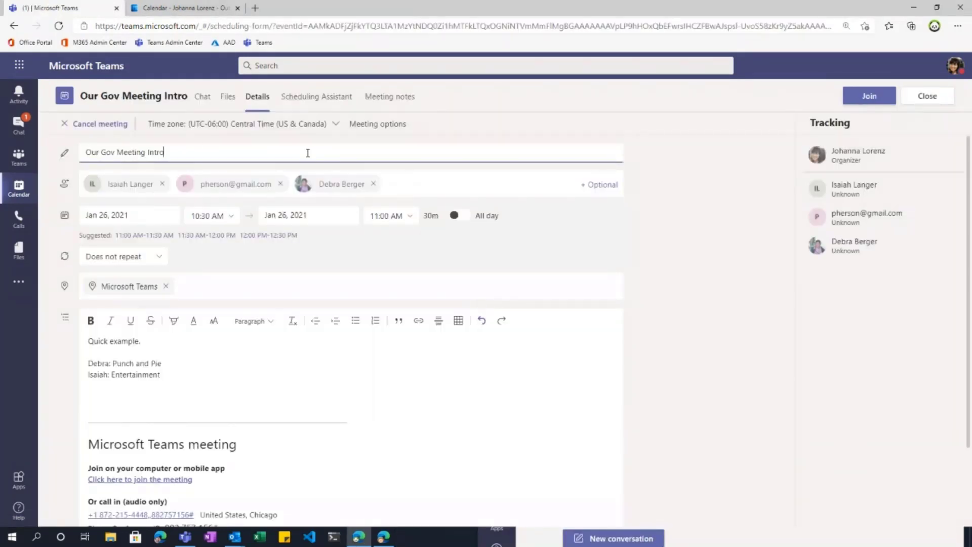
# Step: Switch from the meeting's Files tab to its Chat conversation
pyautogui.click(213, 98)
pyautogui.click(202, 97)
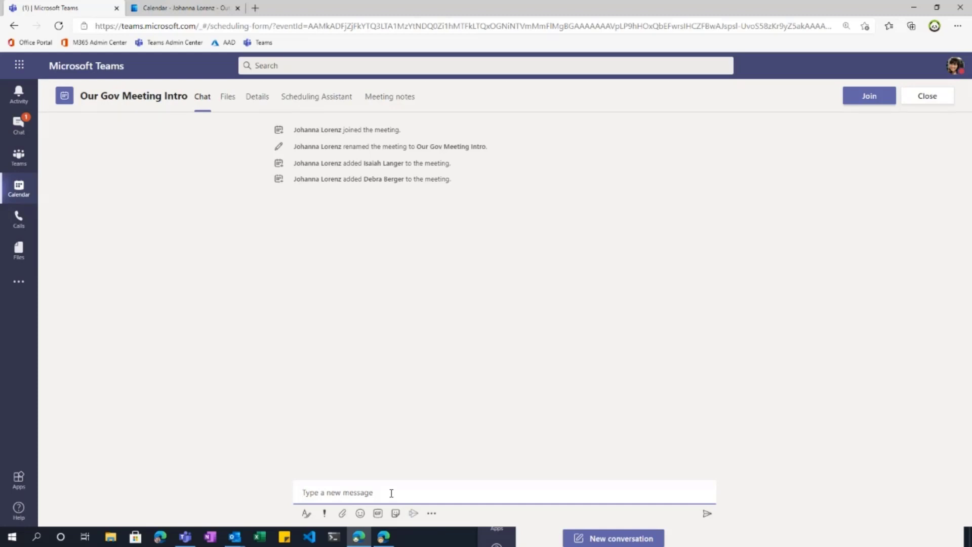
# Step: Type "I'm thinking we'll handle today's session like this:" and add a blank line below it
pyautogui.write("I'm thinking we'll handle ")
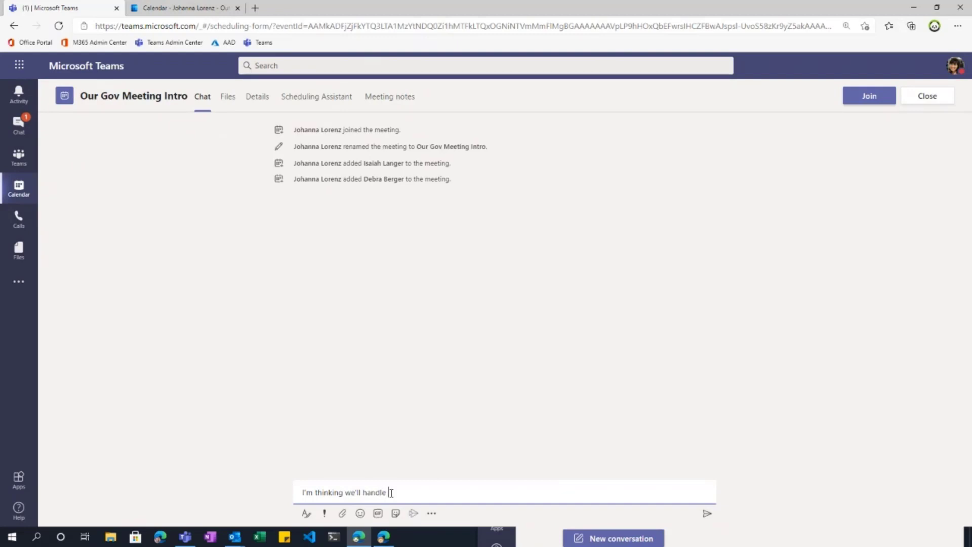
pyautogui.write("today's session li")
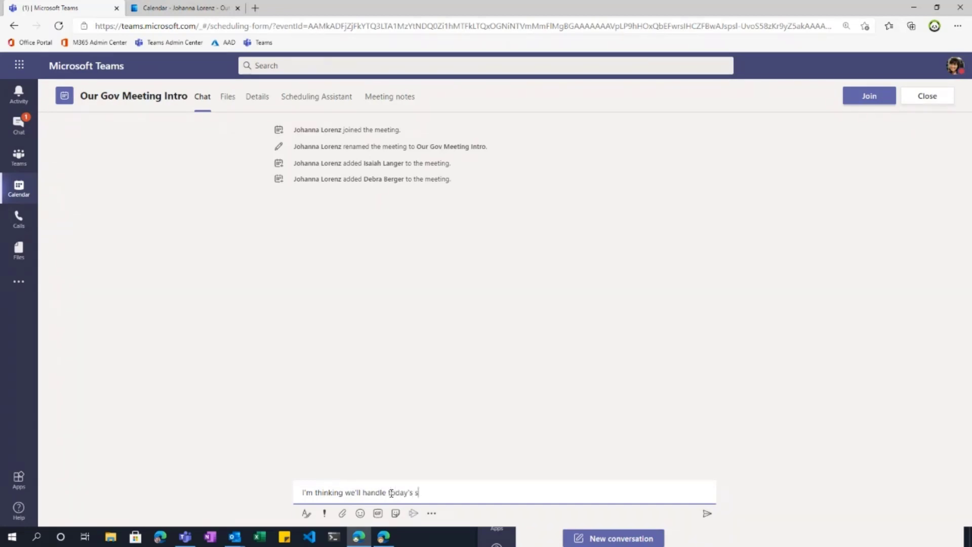
pyautogui.write('ke this:')
pyautogui.hotkey('shift', 'Return')
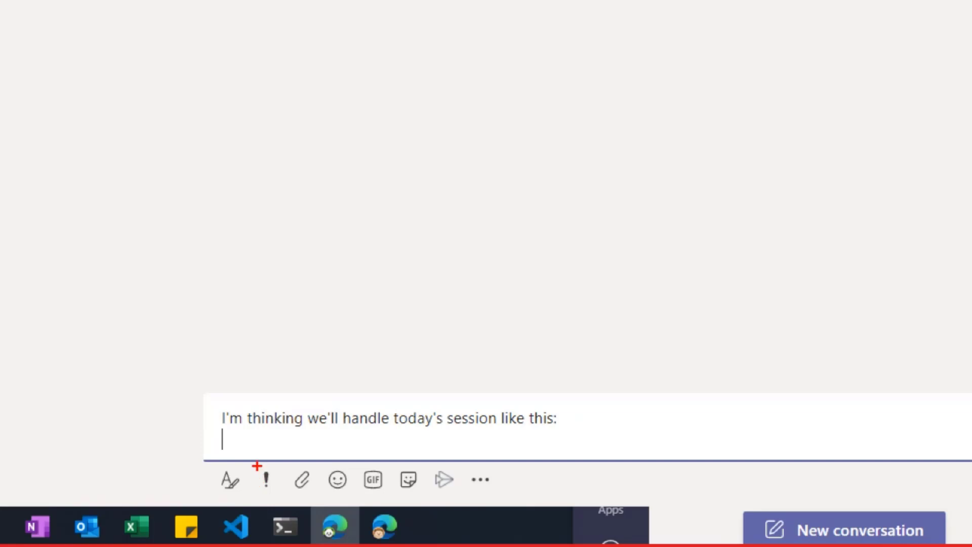
pyautogui.moveTo(249, 464)
pyautogui.mouseDown()
pyautogui.moveTo(206, 463)
pyautogui.moveTo(201, 490)
pyautogui.moveTo(252, 489)
pyautogui.moveTo(250, 470)
pyautogui.mouseUp()
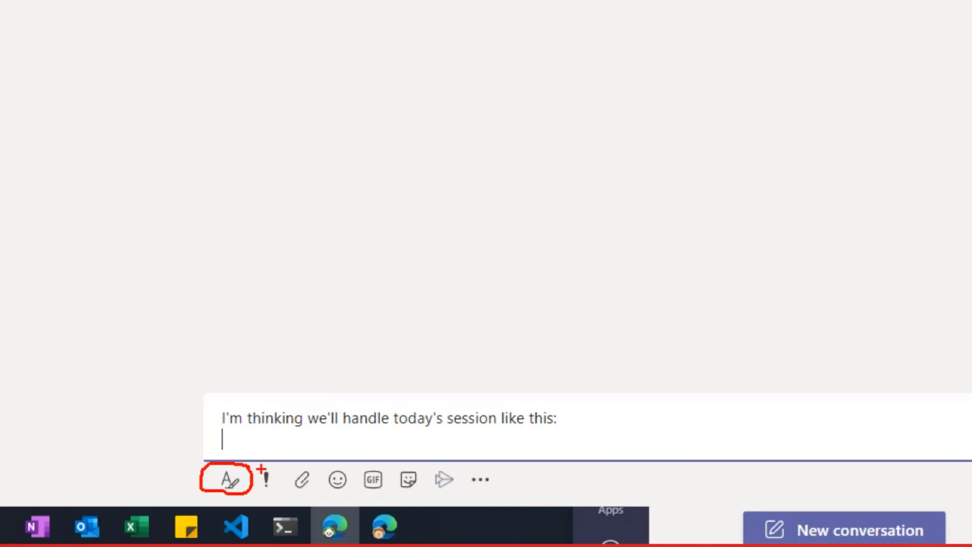
# Step: Expand the message formatting toolbar and reveal extra options like code snippet and table
pyautogui.click(227, 479)
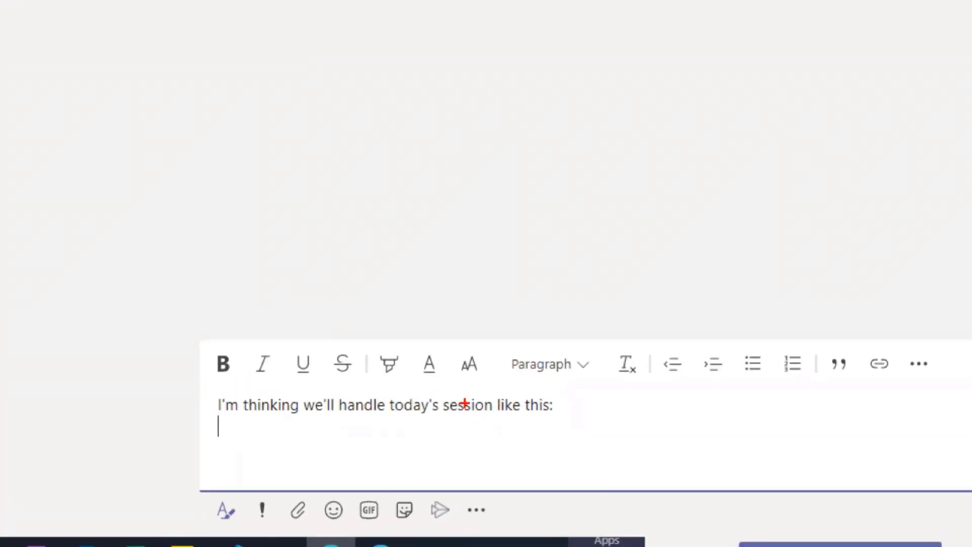
pyautogui.moveTo(183, 377)
pyautogui.mouseDown()
pyautogui.moveTo(606, 385)
pyautogui.moveTo(241, 322)
pyautogui.moveTo(159, 389)
pyautogui.mouseUp()
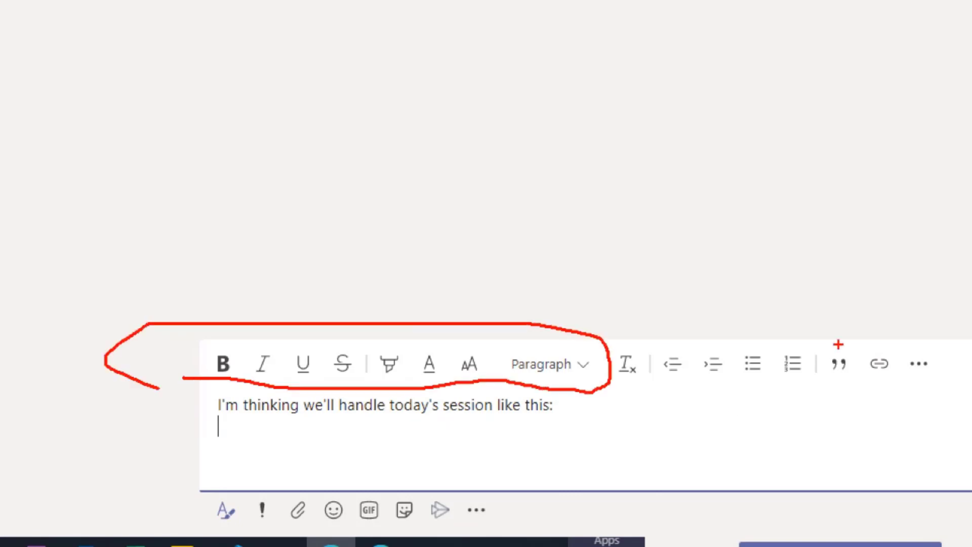
pyautogui.moveTo(826, 343)
pyautogui.mouseDown()
pyautogui.moveTo(623, 341)
pyautogui.moveTo(691, 402)
pyautogui.moveTo(832, 354)
pyautogui.moveTo(825, 338)
pyautogui.mouseUp()
pyautogui.moveTo(892, 343)
pyautogui.mouseDown()
pyautogui.moveTo(860, 377)
pyautogui.moveTo(887, 343)
pyautogui.mouseUp()
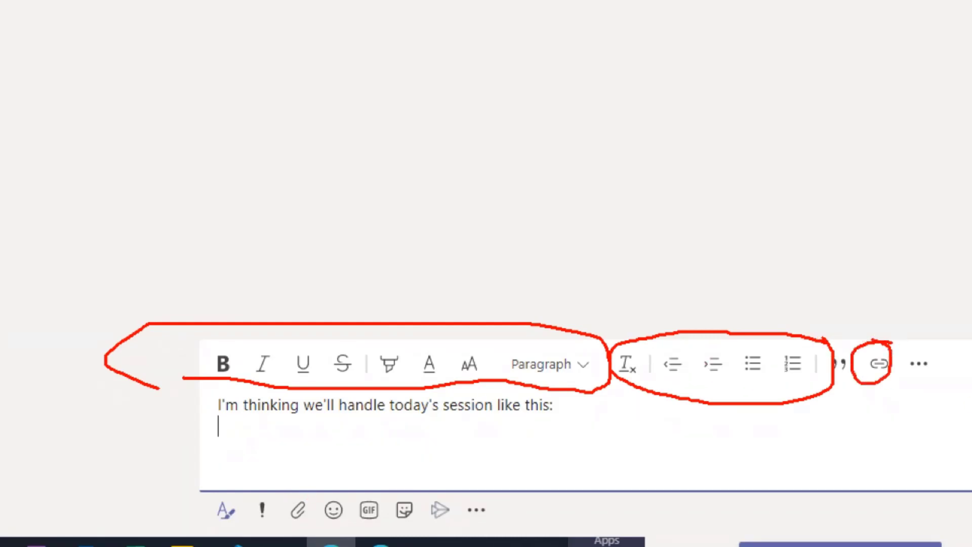
pyautogui.moveTo(317, 488)
pyautogui.mouseDown()
pyautogui.moveTo(292, 488)
pyautogui.moveTo(282, 531)
pyautogui.moveTo(306, 529)
pyautogui.moveTo(316, 491)
pyautogui.mouseUp()
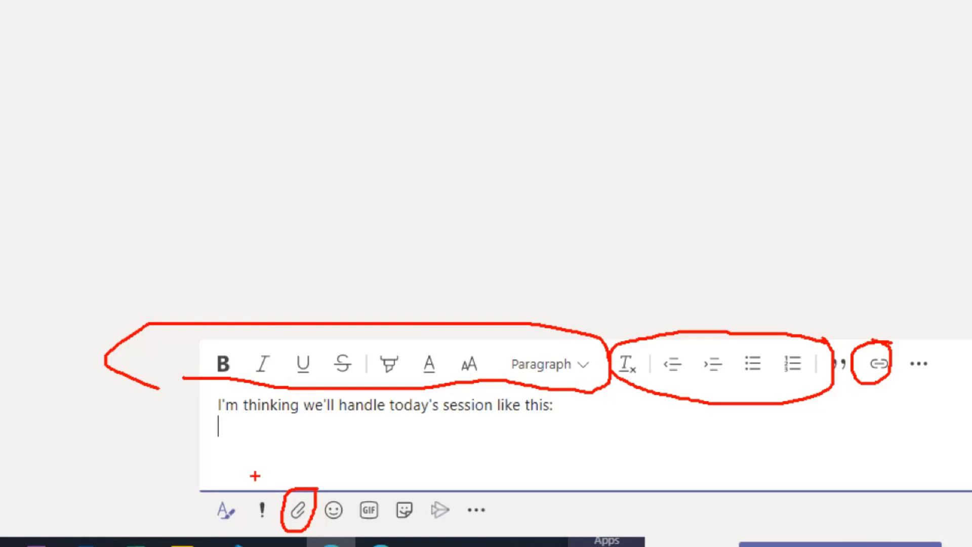
pyautogui.moveTo(267, 492)
pyautogui.mouseDown()
pyautogui.moveTo(243, 519)
pyautogui.moveTo(276, 522)
pyautogui.moveTo(251, 485)
pyautogui.mouseUp()
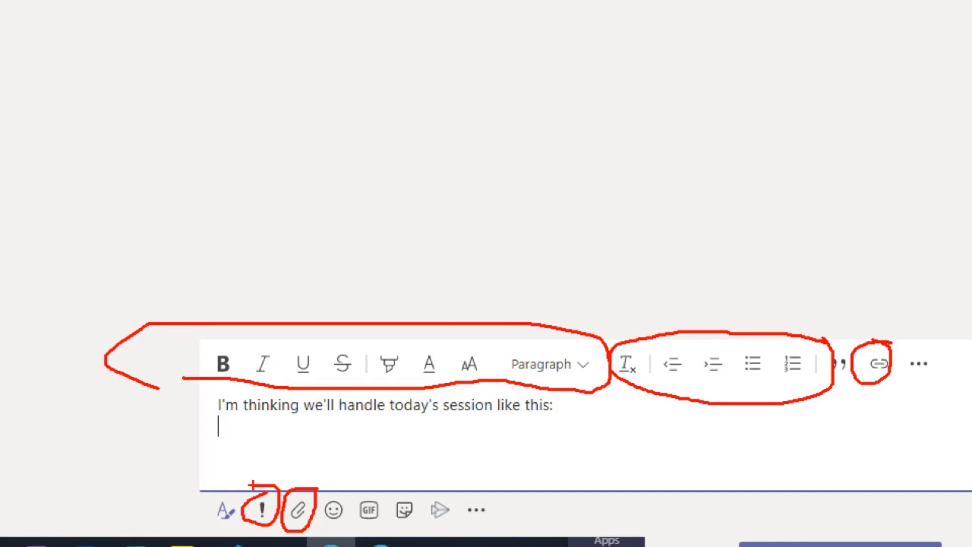
pyautogui.press('Escape')
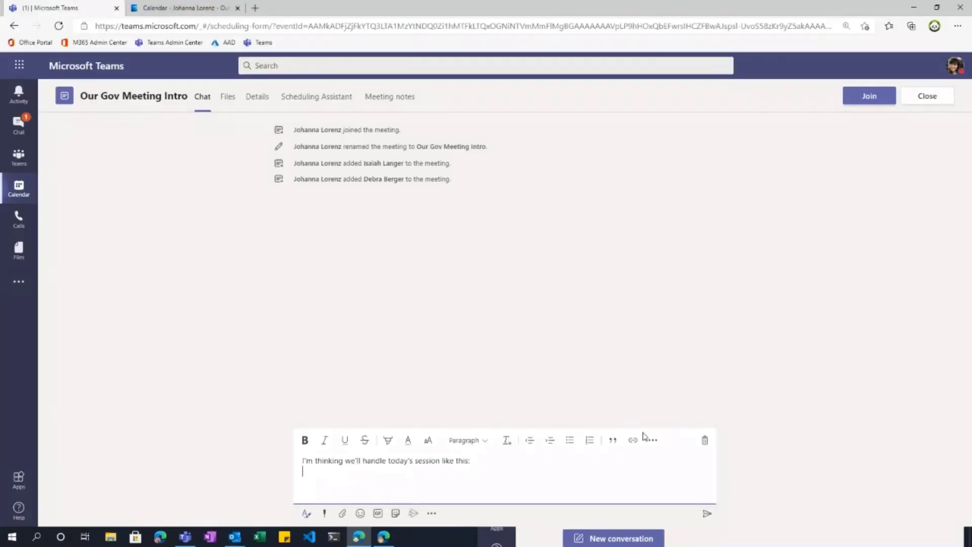
pyautogui.hotkey('ctrl', '1')
pyautogui.click(653, 436)
pyautogui.moveTo(673, 420)
pyautogui.mouseDown()
pyautogui.moveTo(618, 427)
pyautogui.moveTo(676, 433)
pyautogui.moveTo(605, 423)
pyautogui.mouseUp()
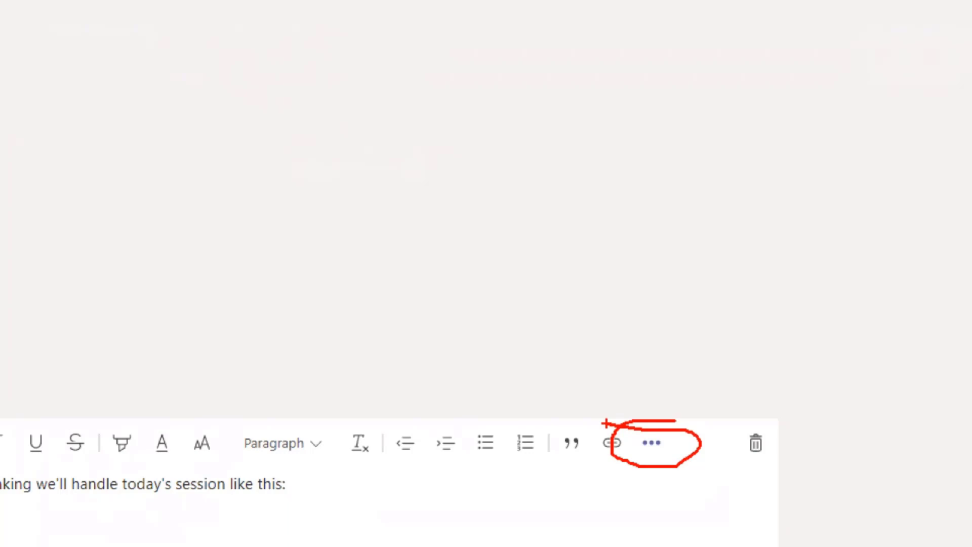
pyautogui.press('Escape')
pyautogui.click(652, 439)
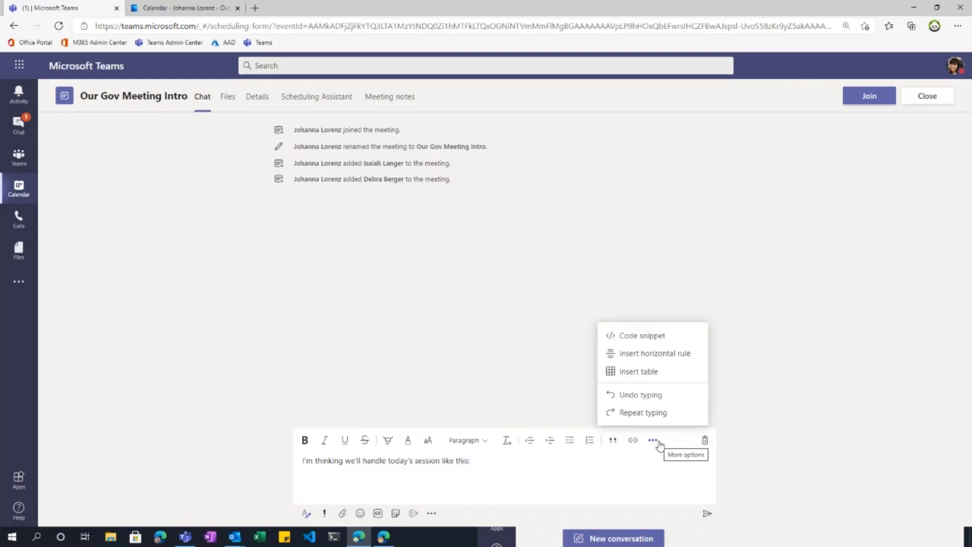
# Step: Close the extra formatting and messaging-apps menus, leaving only the draft in the editor
pyautogui.click(653, 464)
pyautogui.click(657, 441)
pyautogui.click(434, 513)
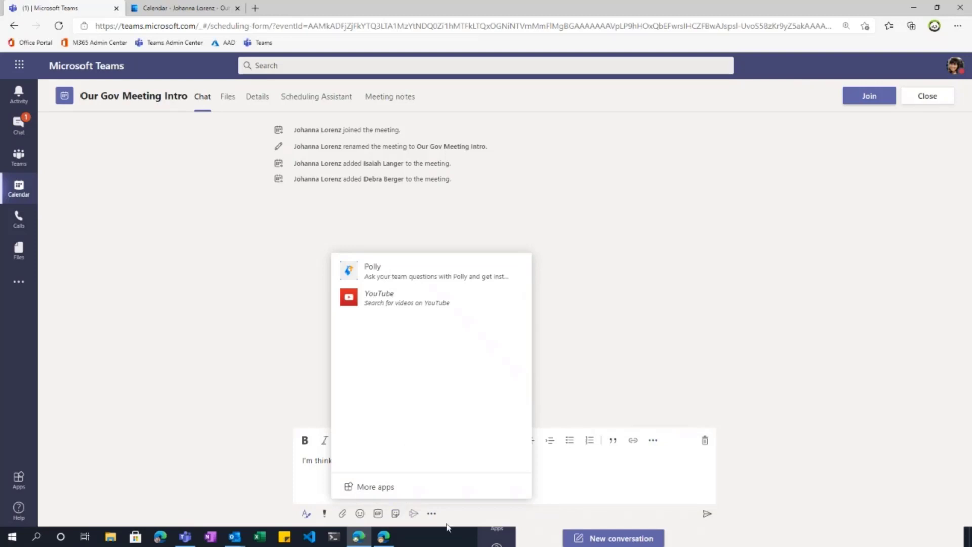
pyautogui.click(433, 513)
pyautogui.click(622, 481)
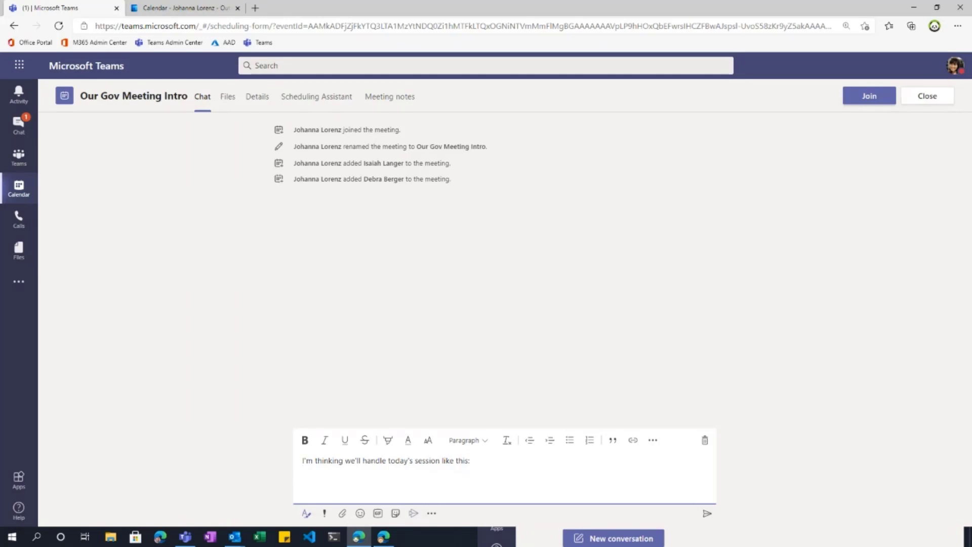
pyautogui.moveTo(185, 538)
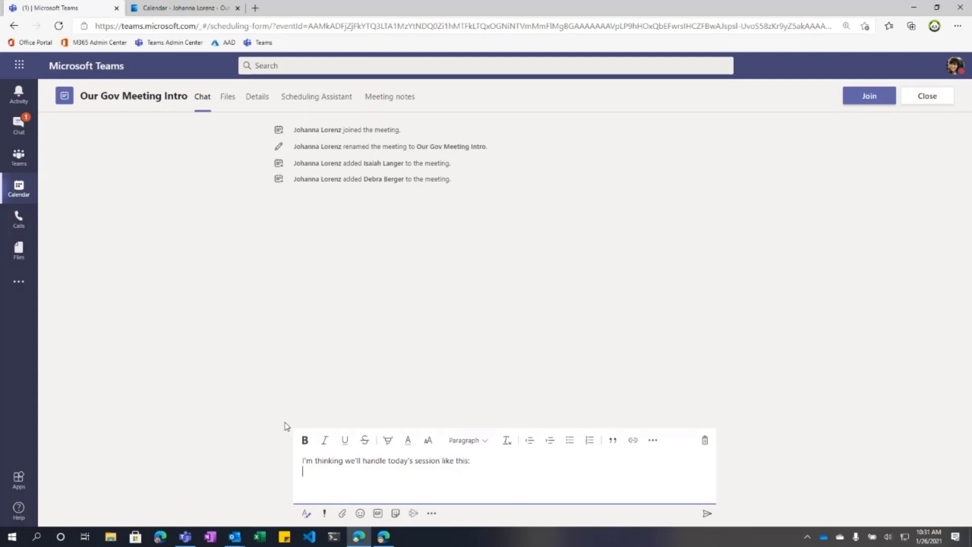
pyautogui.moveTo(389, 540)
# Step: Open a new Edge window under another attendee's profile and navigate to teams
pyautogui.click(934, 26)
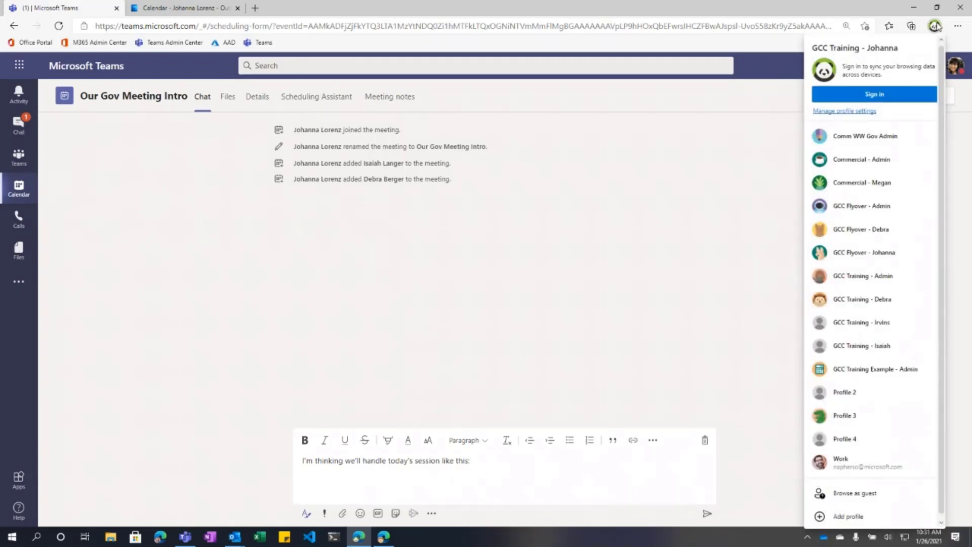
pyautogui.click(886, 348)
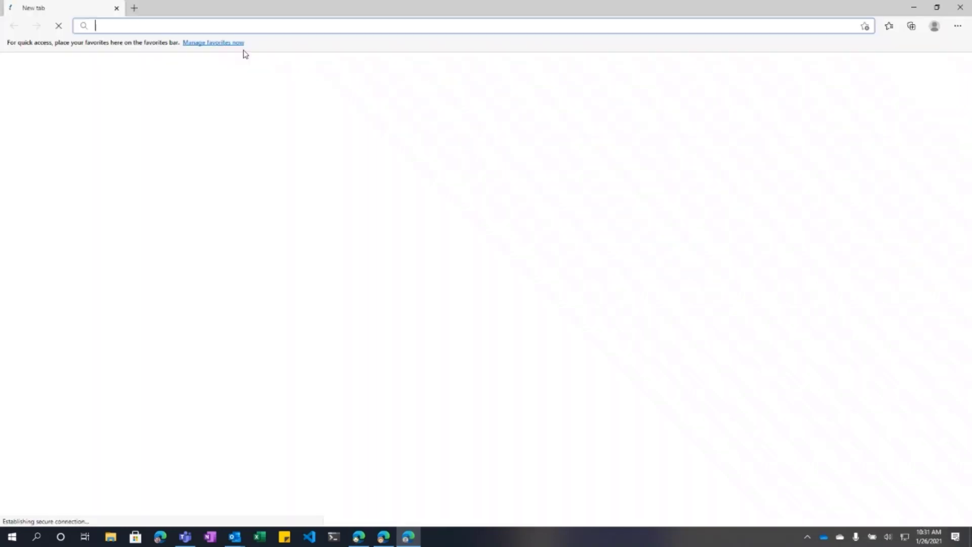
pyautogui.write('teams')
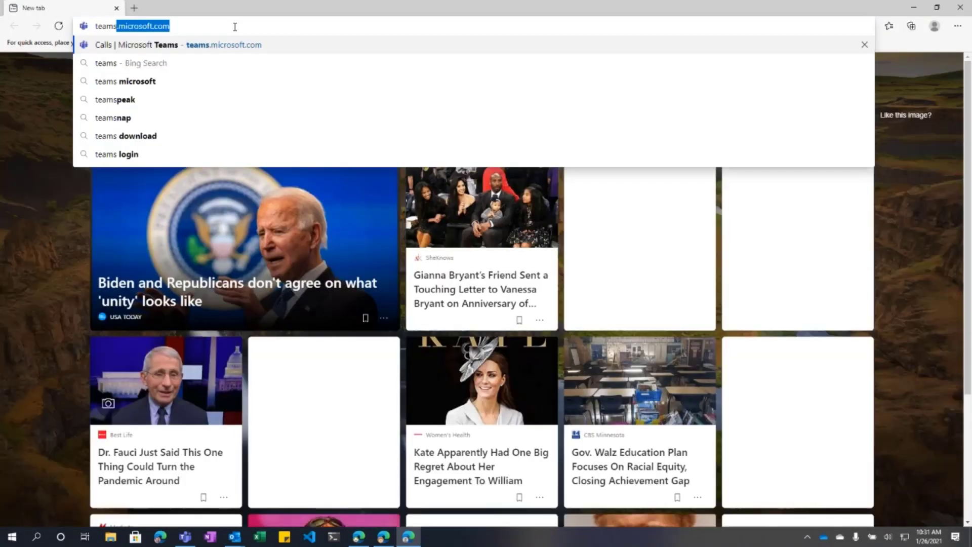
pyautogui.press('Return')
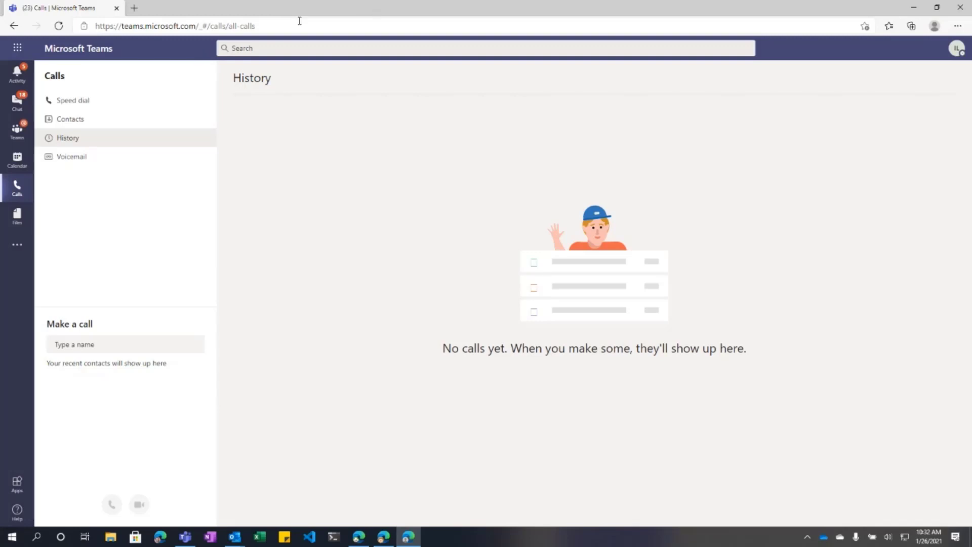
# Step: Load portal.office.com in a new tab and launch Outlook from its app rail
pyautogui.click(133, 8)
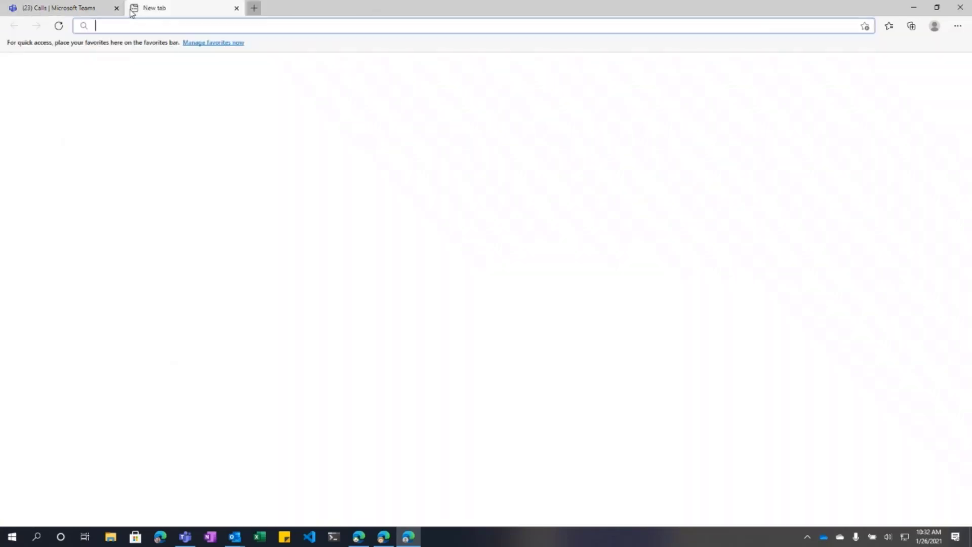
pyautogui.write('portal')
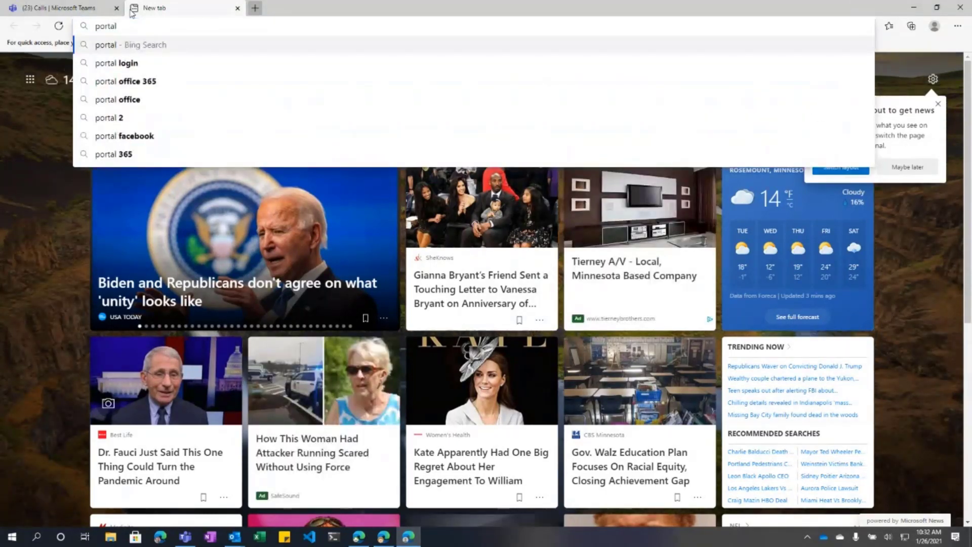
pyautogui.write('.office.com')
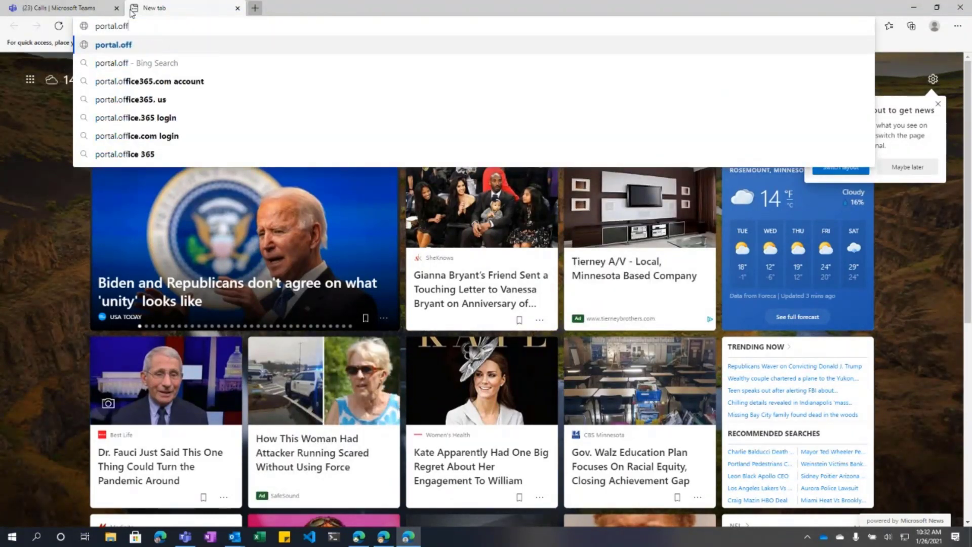
pyautogui.press('Return')
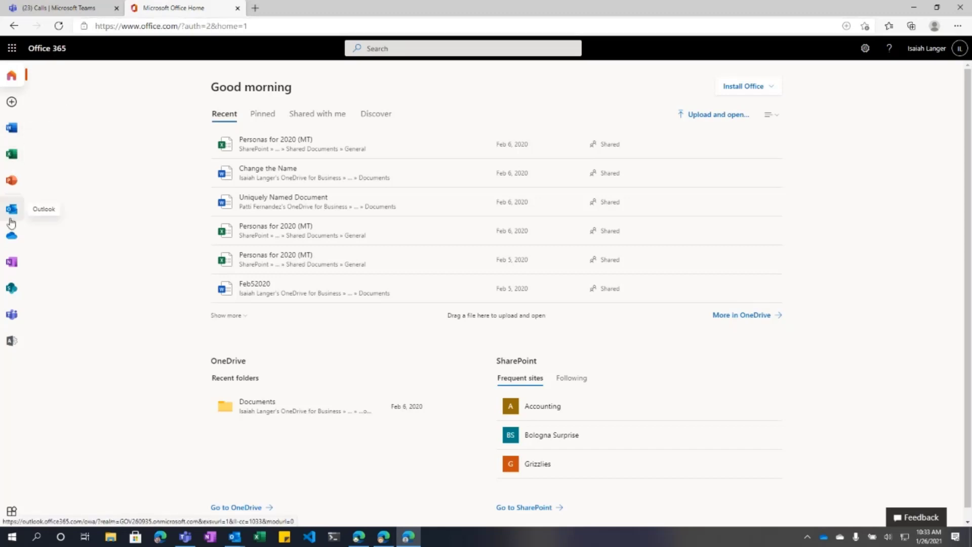
pyautogui.click(10, 218)
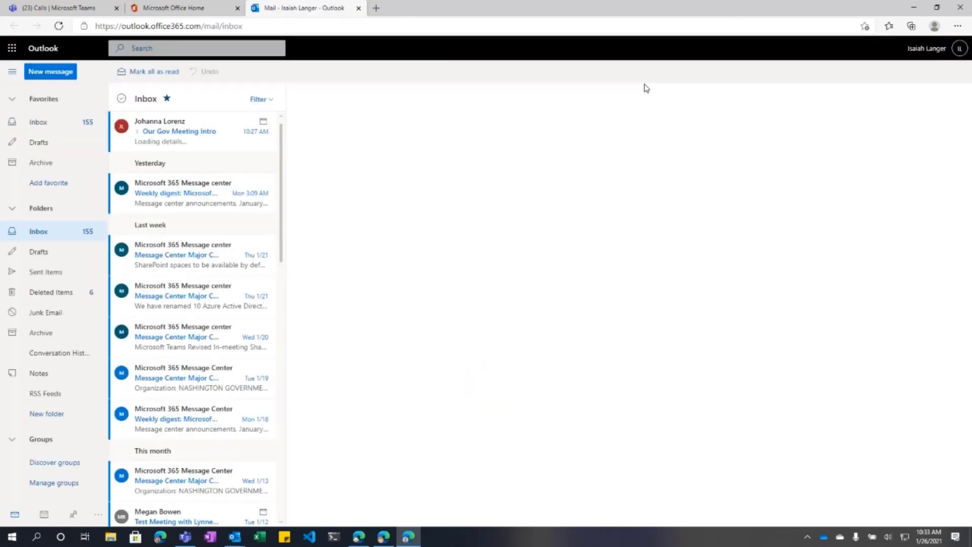
# Step: Dismiss the welcome tour and reminders, then expand Our Gov Meeting Intro to list both messages
pyautogui.click(209, 143)
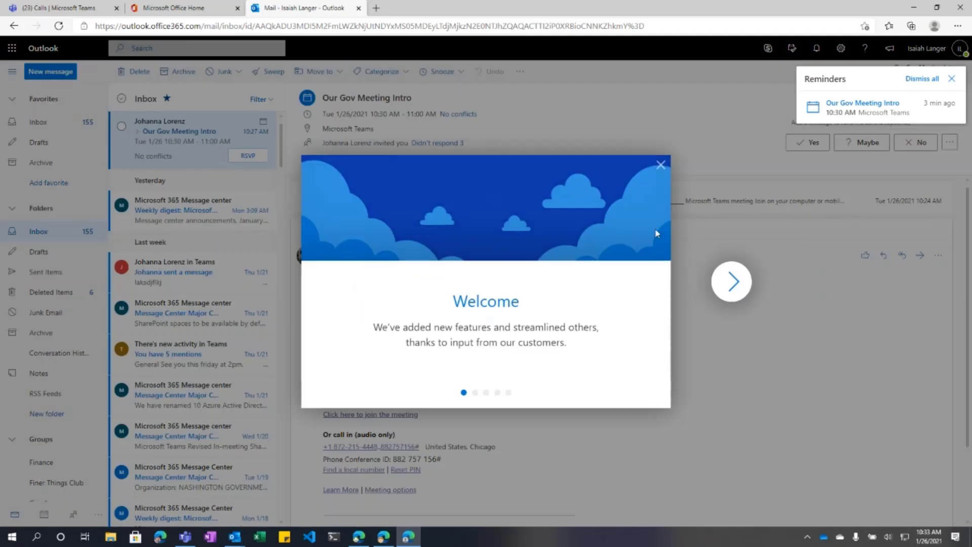
pyautogui.click(660, 166)
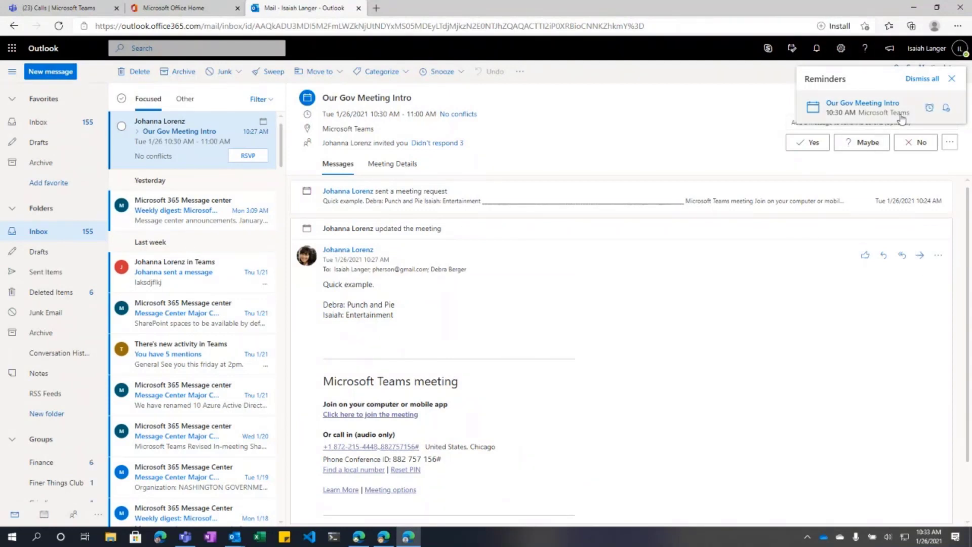
pyautogui.click(922, 80)
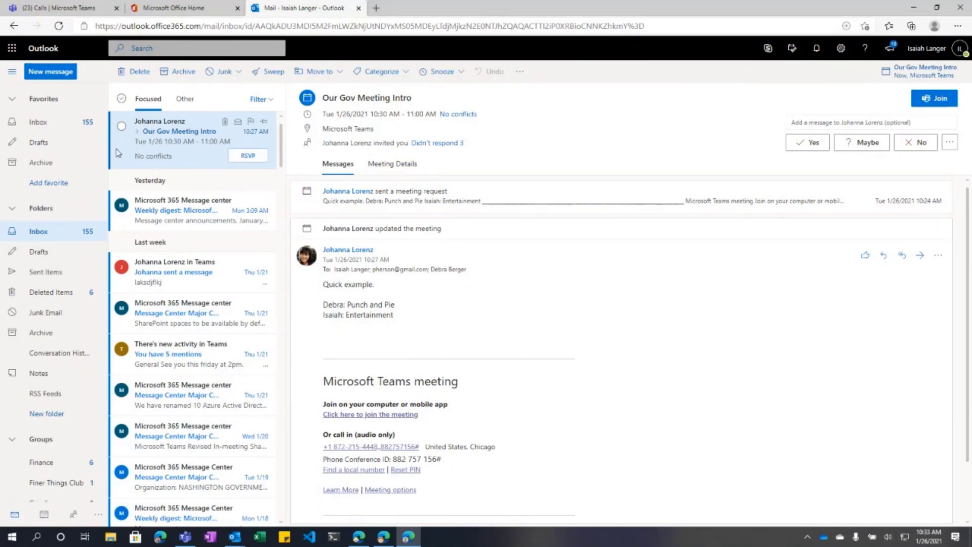
pyautogui.click(137, 132)
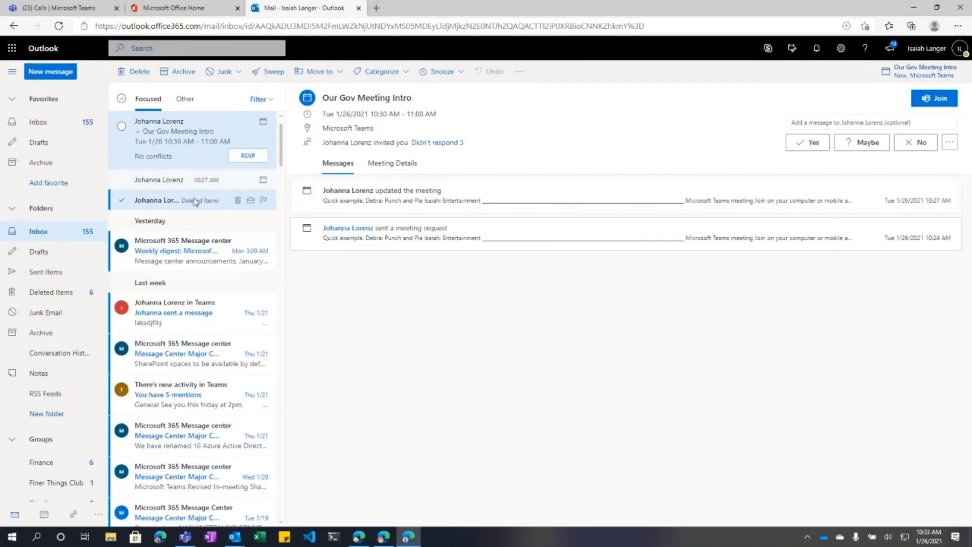
# Step: Display the 10:27 AM Our Gov Meeting Intro update after checking the original request in Deleted Items
pyautogui.click(196, 186)
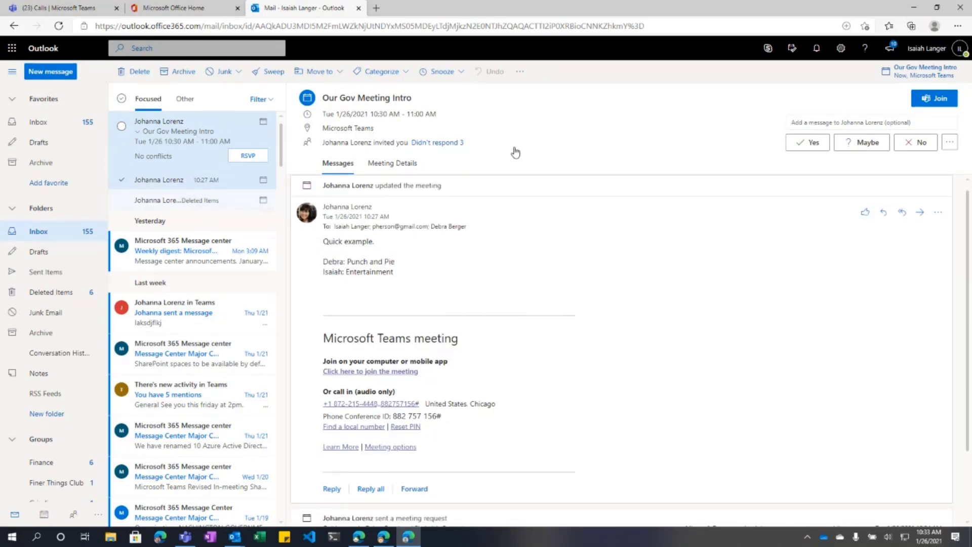
pyautogui.click(194, 200)
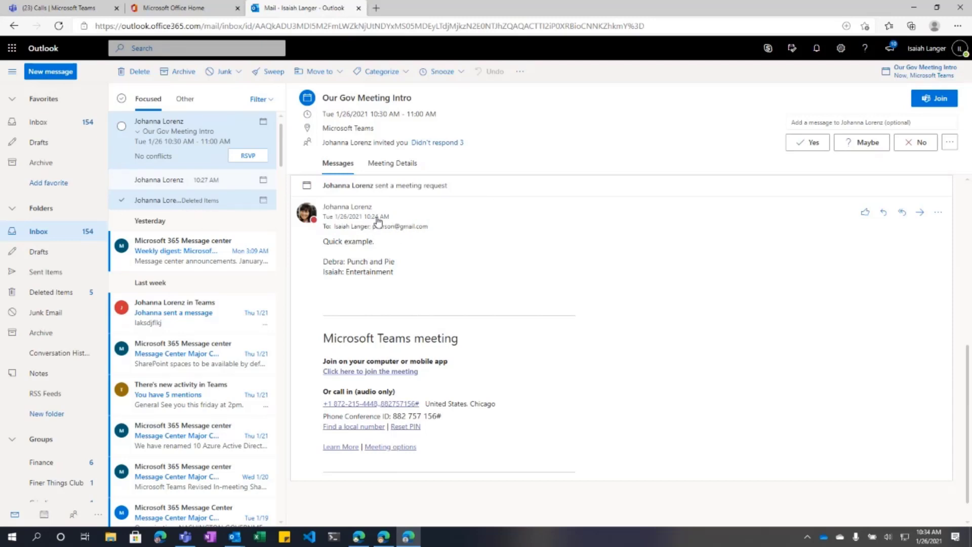
pyautogui.click(196, 185)
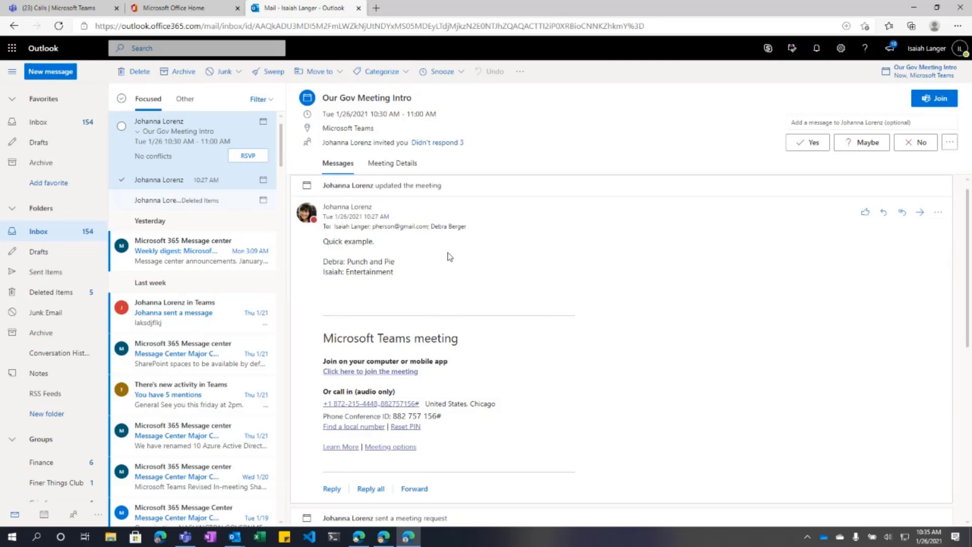
pyautogui.rightClick(578, 544)
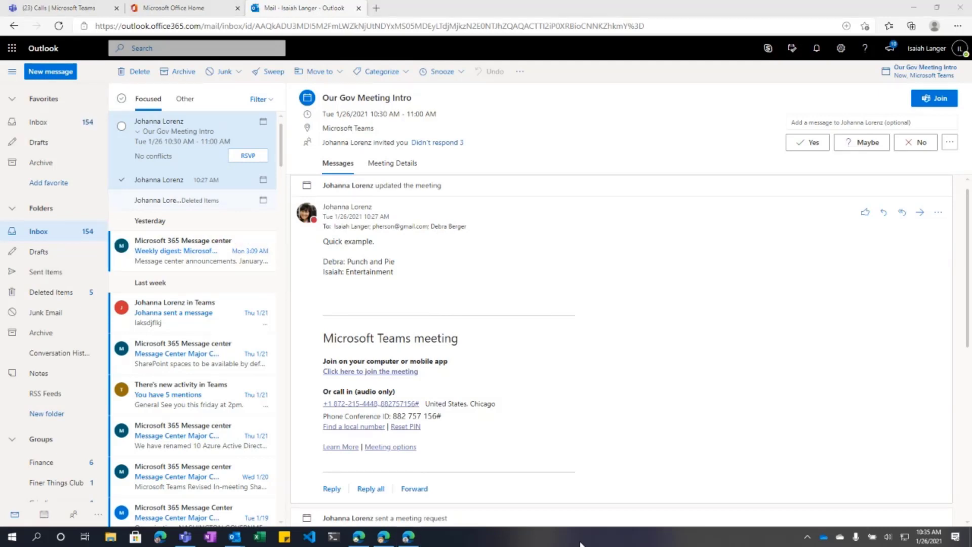
pyautogui.click(607, 492)
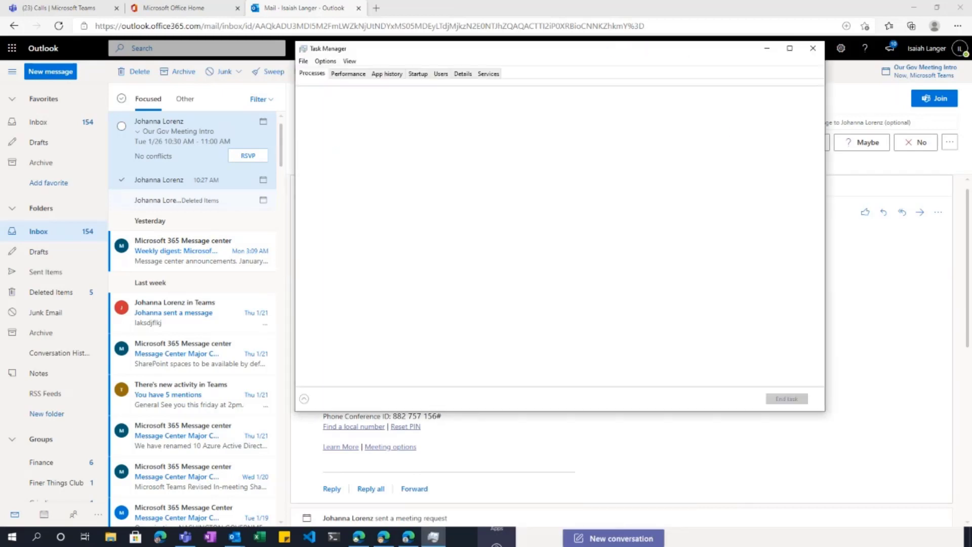
pyautogui.moveTo(737, 50); pyautogui.dragTo(971, 61)
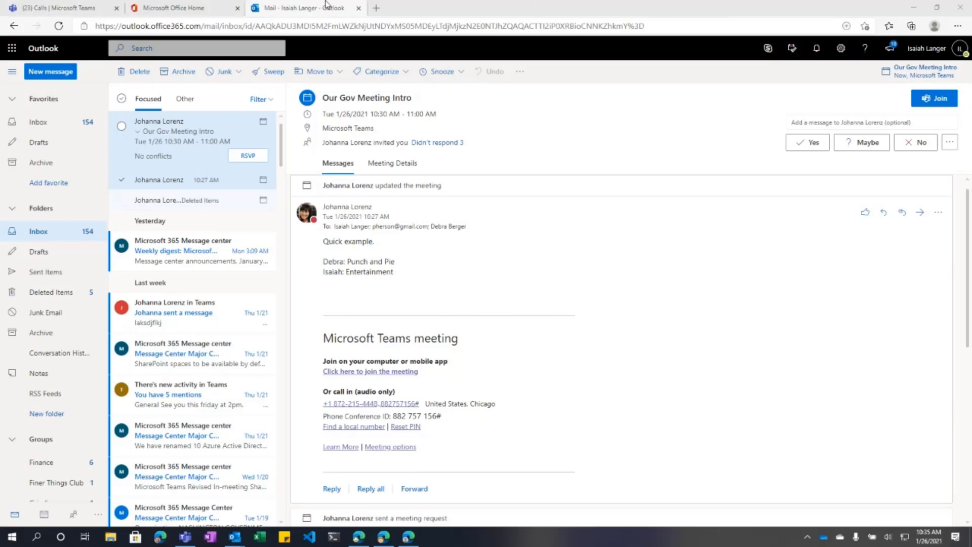
# Step: Close the Outlook and Office Home tabs and the Edge window to reveal Teams
pyautogui.click(358, 8)
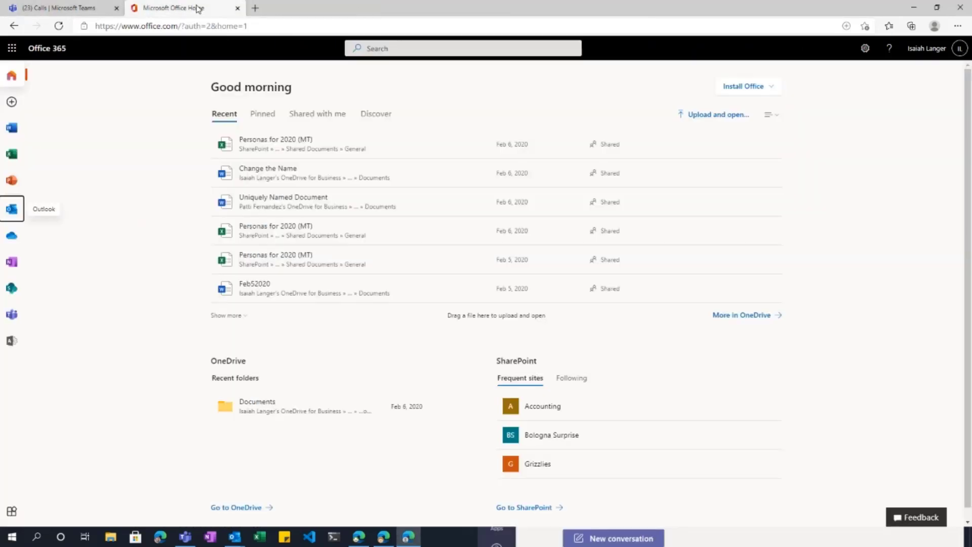
pyautogui.click(237, 8)
pyautogui.click(934, 26)
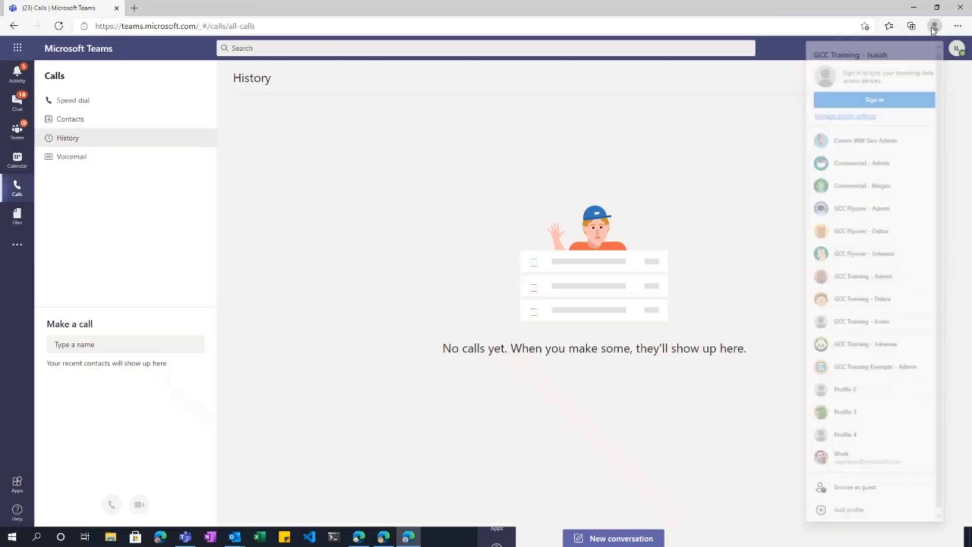
pyautogui.click(117, 8)
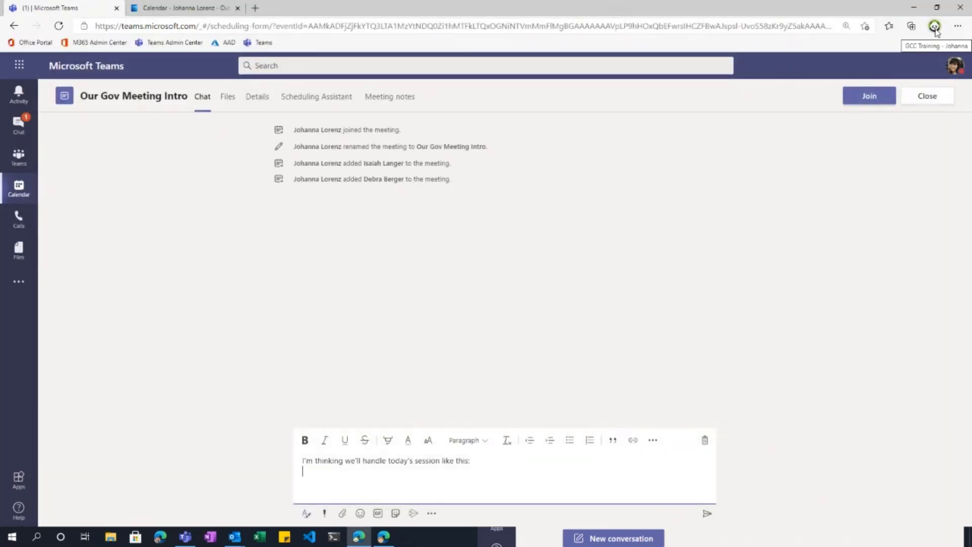
# Step: Snap the meeting chat window left and the General channel window right
pyautogui.doubleClick(720, 13)
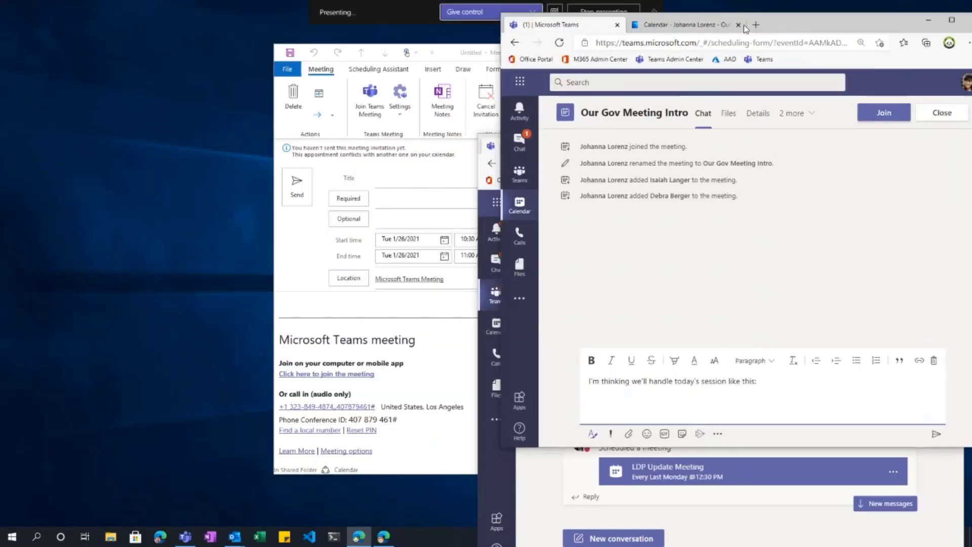
pyautogui.press('super+Down')
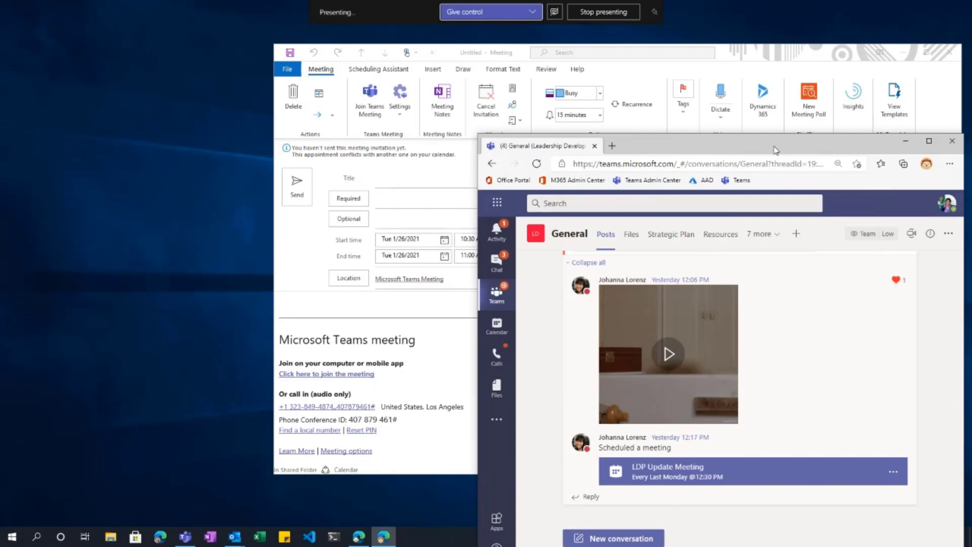
pyautogui.moveTo(772, 150); pyautogui.dragTo(0, 151)
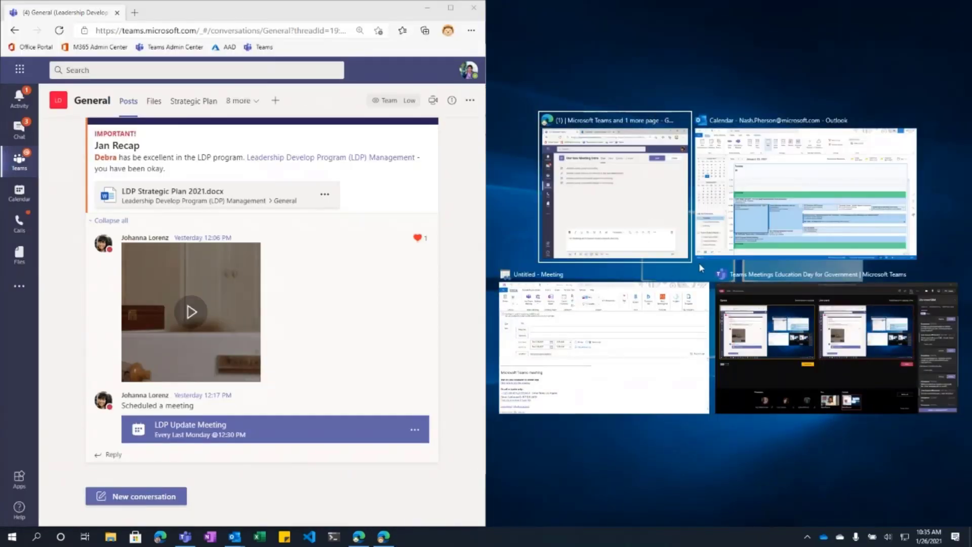
pyautogui.click(622, 192)
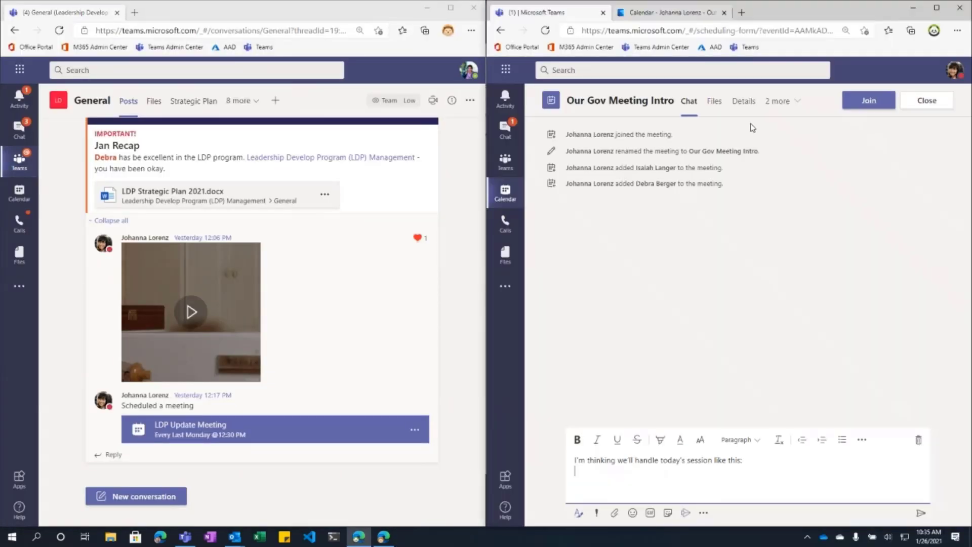
pyautogui.click(470, 72)
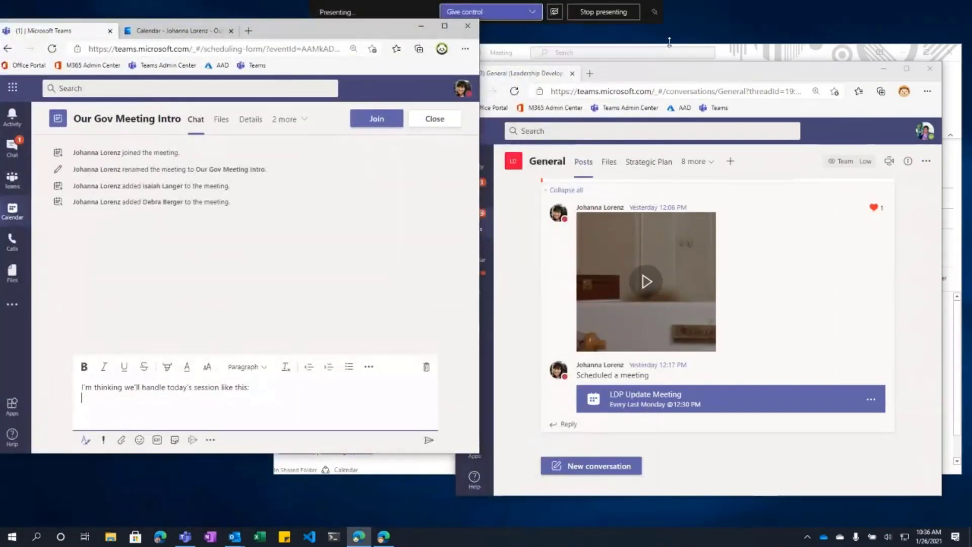
pyautogui.press('super+Left')
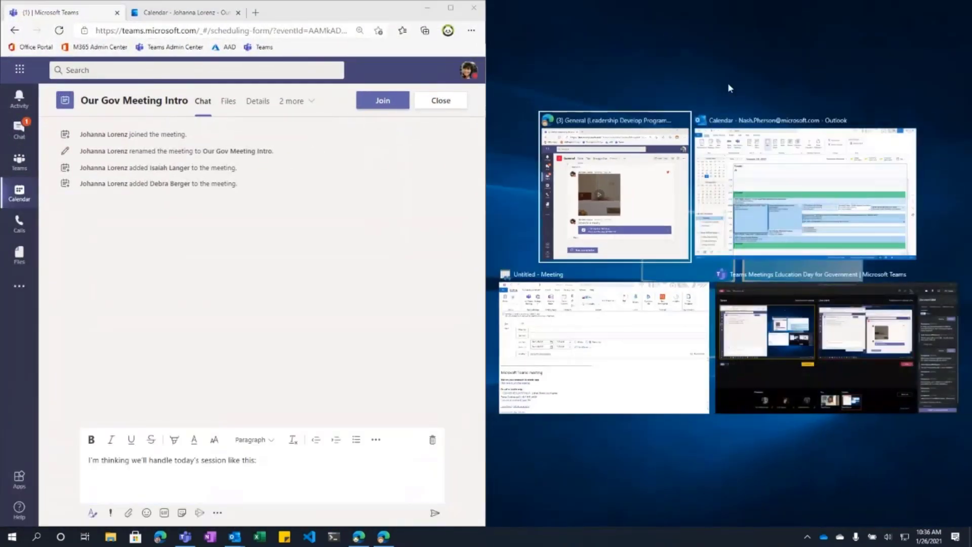
pyautogui.click(614, 187)
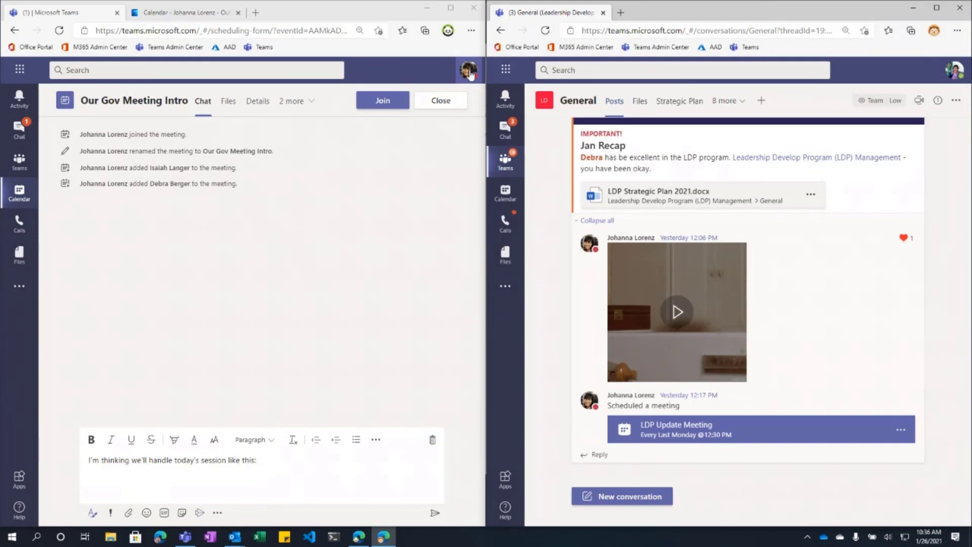
# Step: Check which account each window uses, then return to the drafted chat message
pyautogui.click(469, 72)
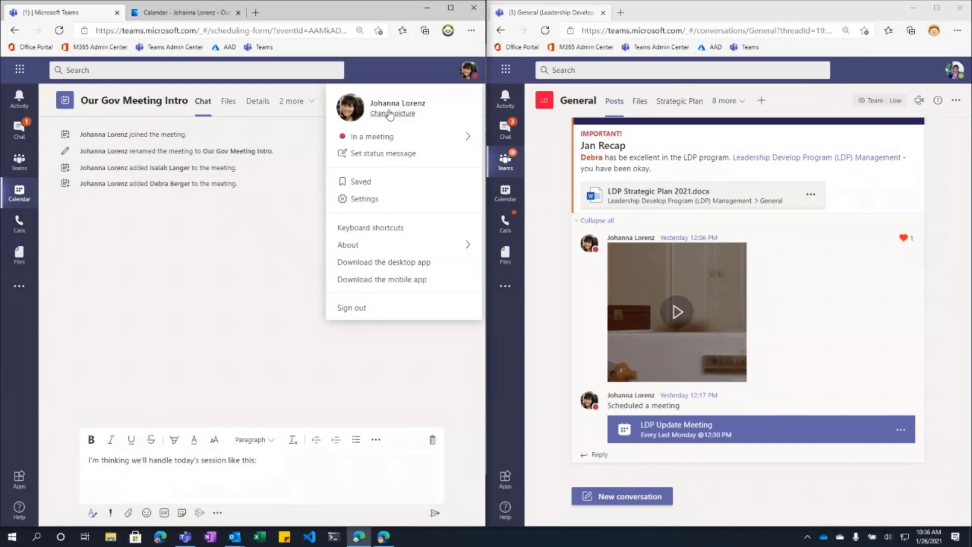
pyautogui.click(952, 74)
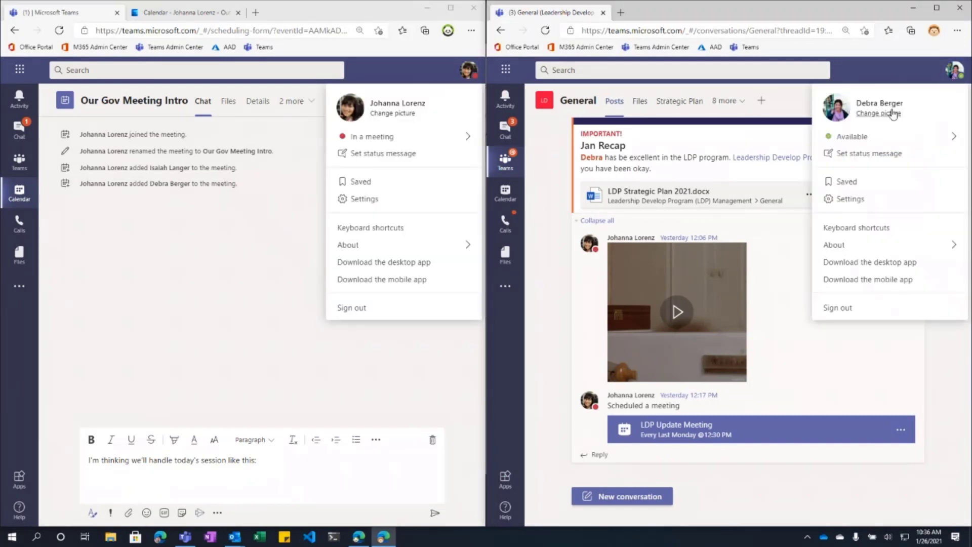
pyautogui.click(878, 66)
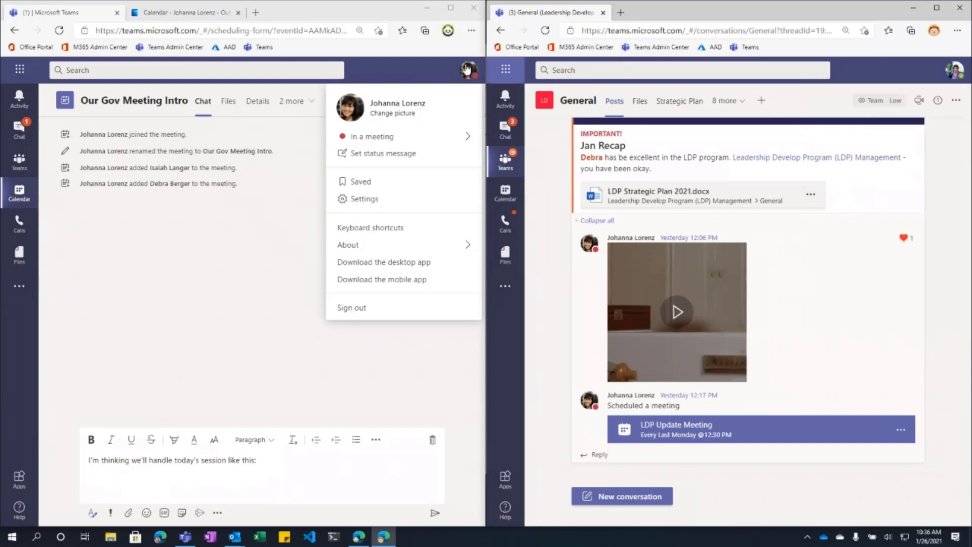
pyautogui.click(507, 151)
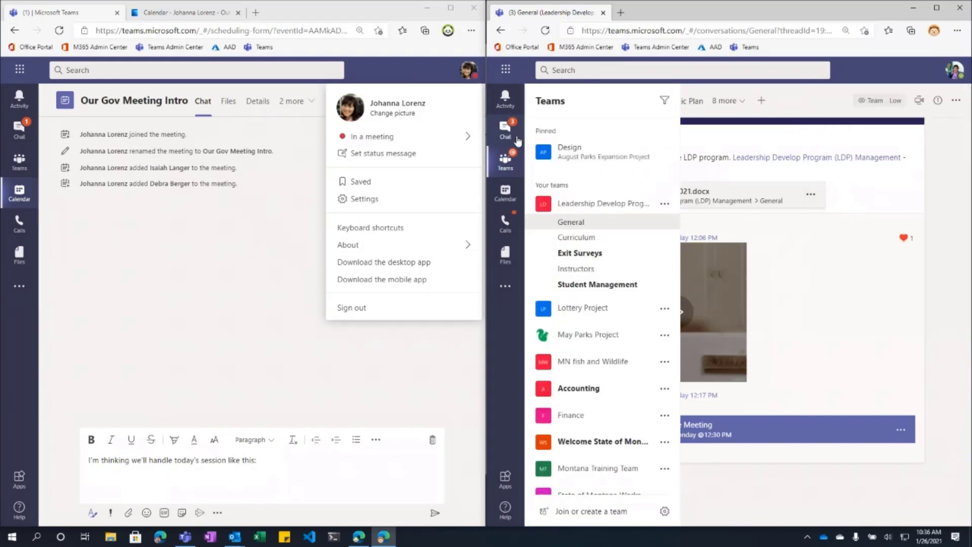
pyautogui.click(277, 253)
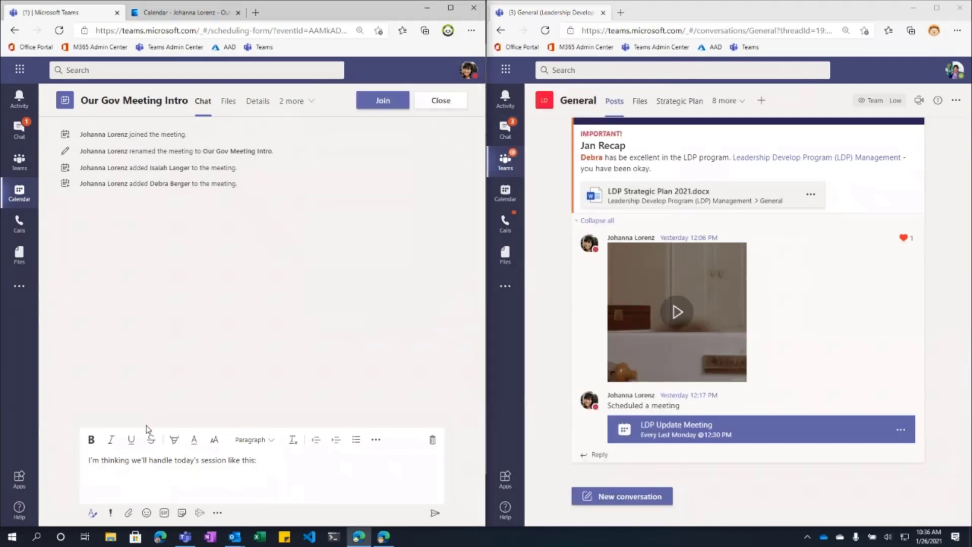
pyautogui.click(276, 457)
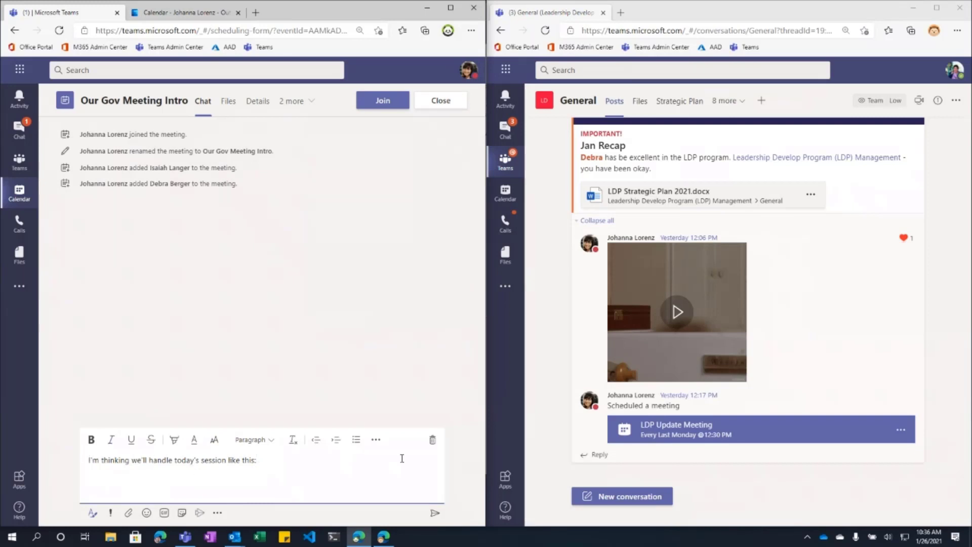
# Step: Send a numbered agenda: Intros and Ice Breaker, Overview of accomplishments, Round Table, Punch and Pie
pyautogui.click(375, 439)
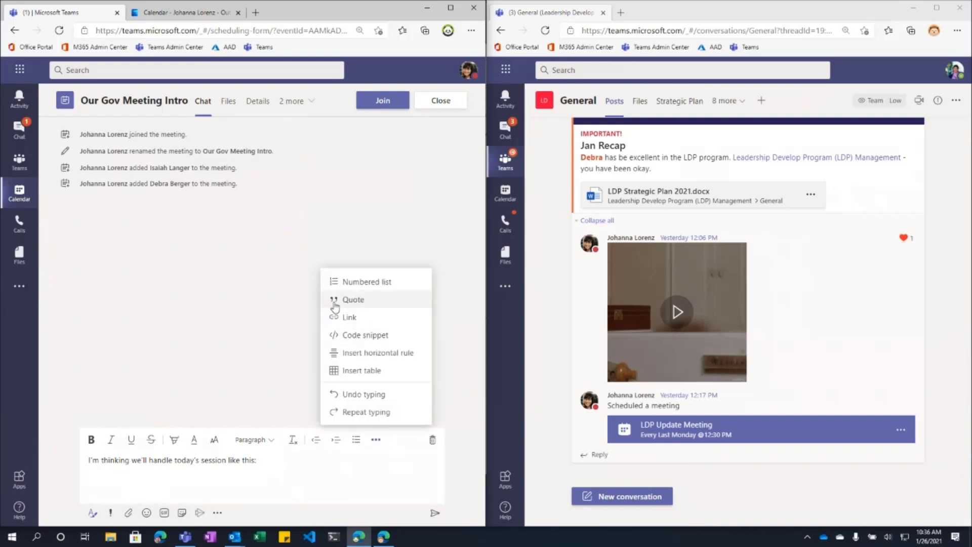
pyautogui.click(367, 283)
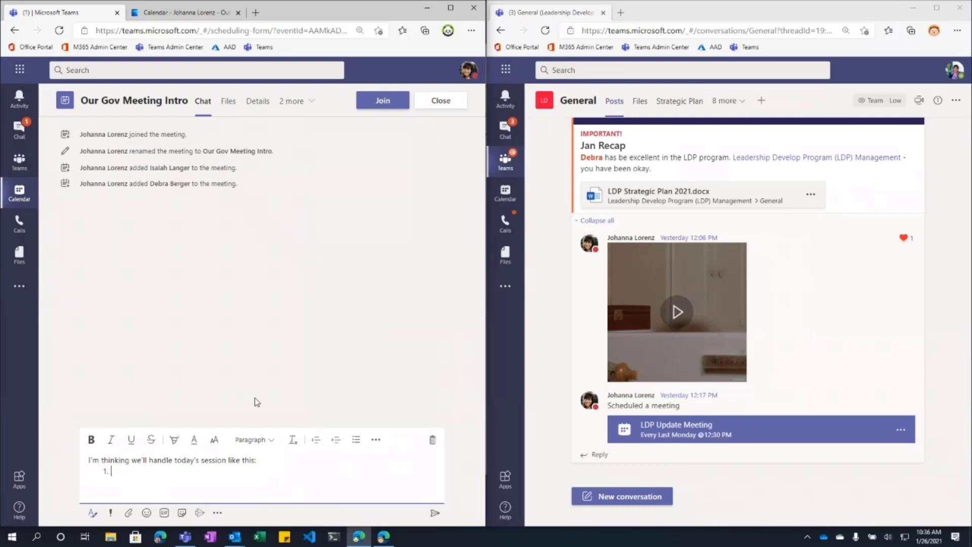
pyautogui.write('Intros and Ice Breaker')
pyautogui.press('Return')
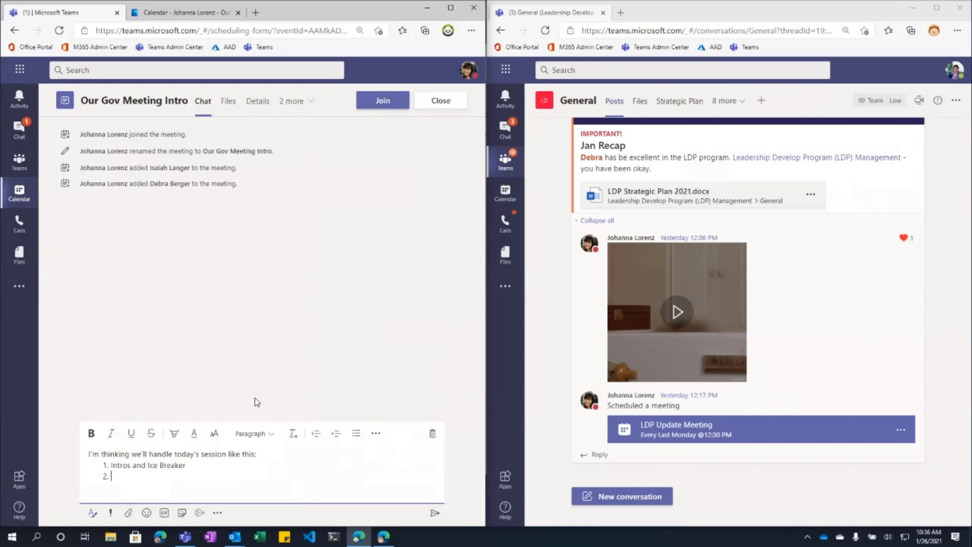
pyautogui.write('Overview of accomplishments')
pyautogui.press('Return')
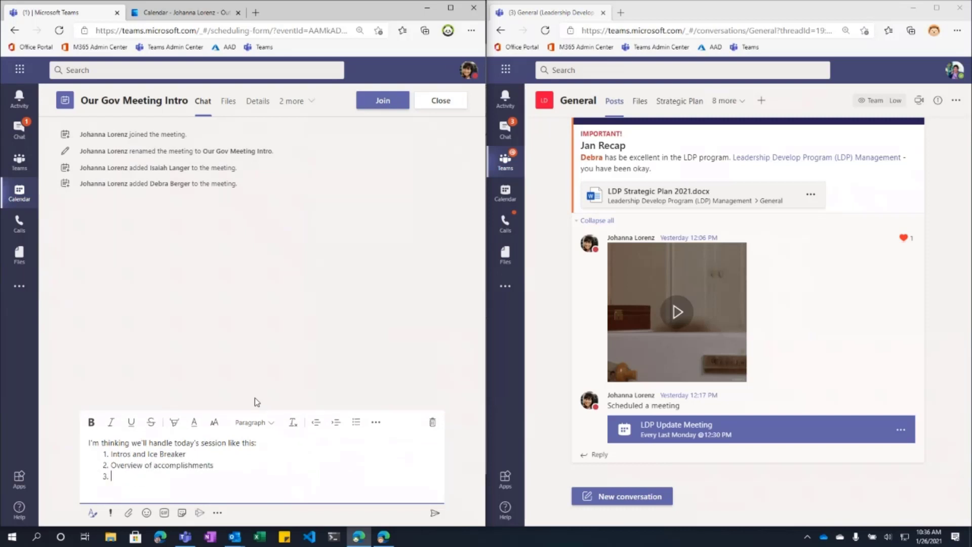
pyautogui.write('Round Table')
pyautogui.press('Return')
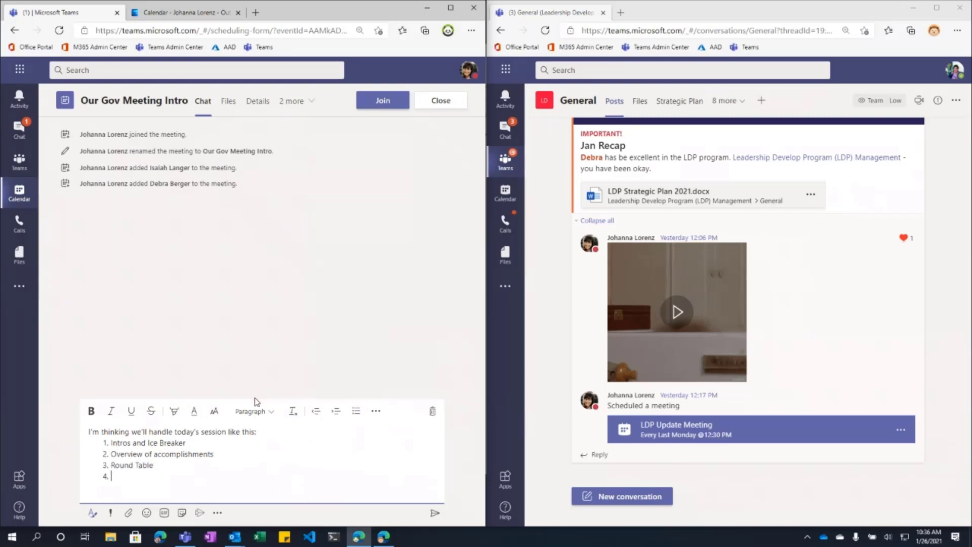
pyautogui.write('Punch and Pie')
pyautogui.press('Return')
pyautogui.press('Return')
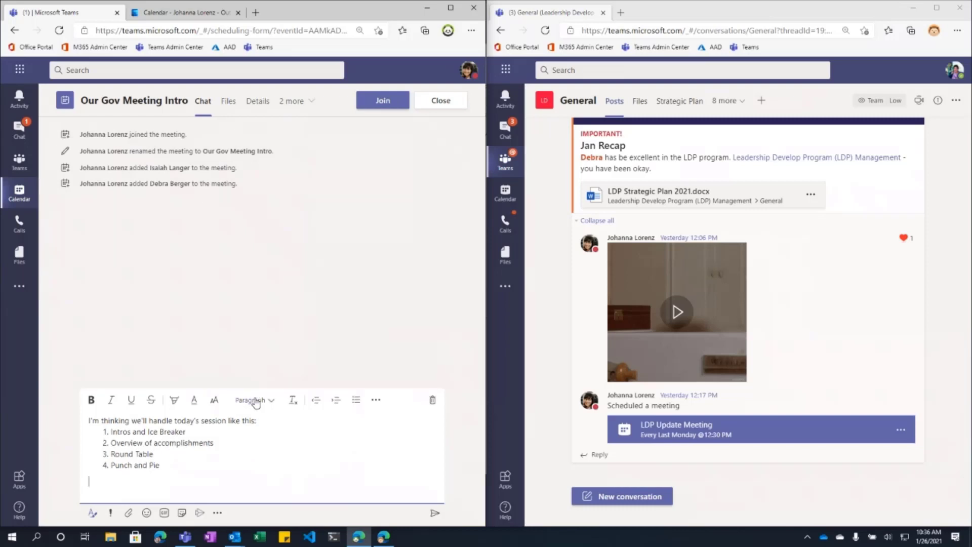
pyautogui.press('Return')
pyautogui.click(435, 514)
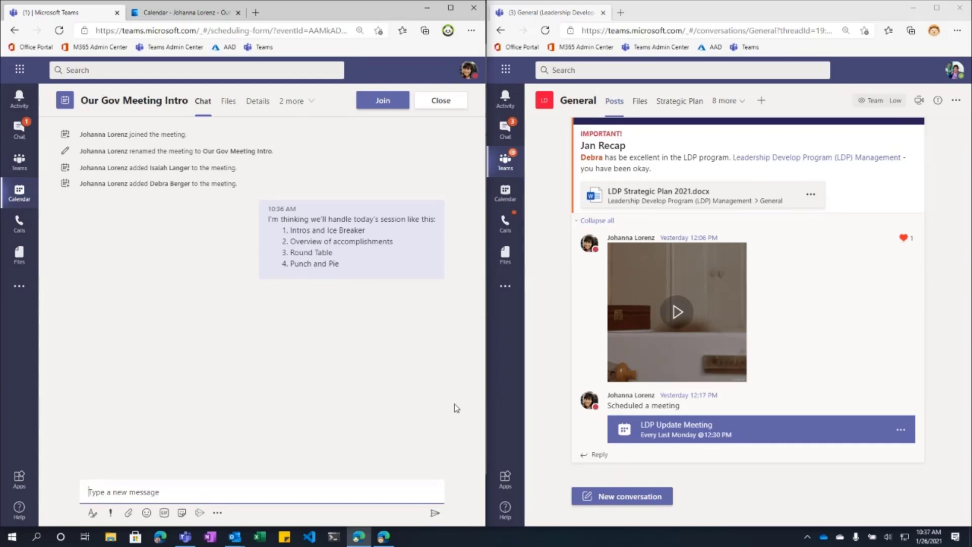
# Step: Expand the message box's formatting options and show the other account's chat list
pyautogui.click(91, 514)
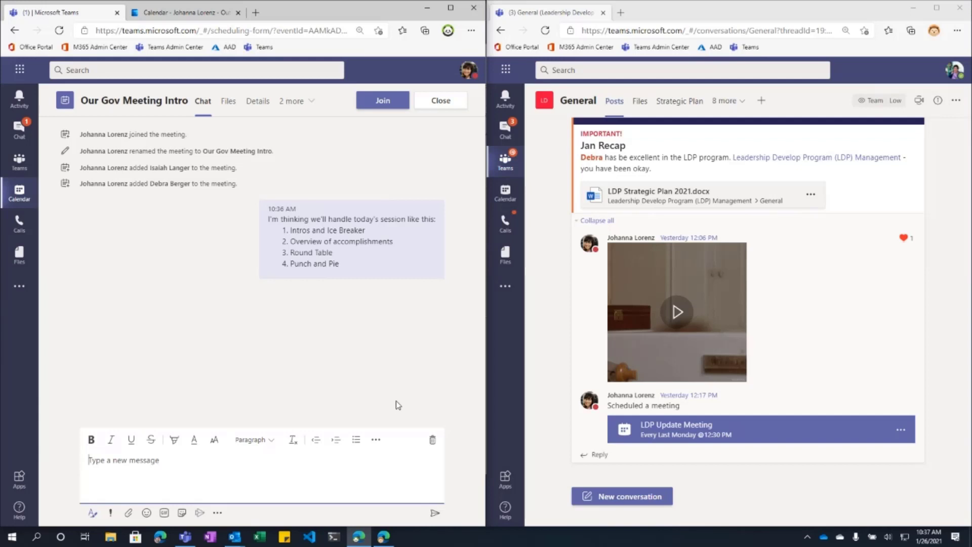
pyautogui.moveTo(272, 272)
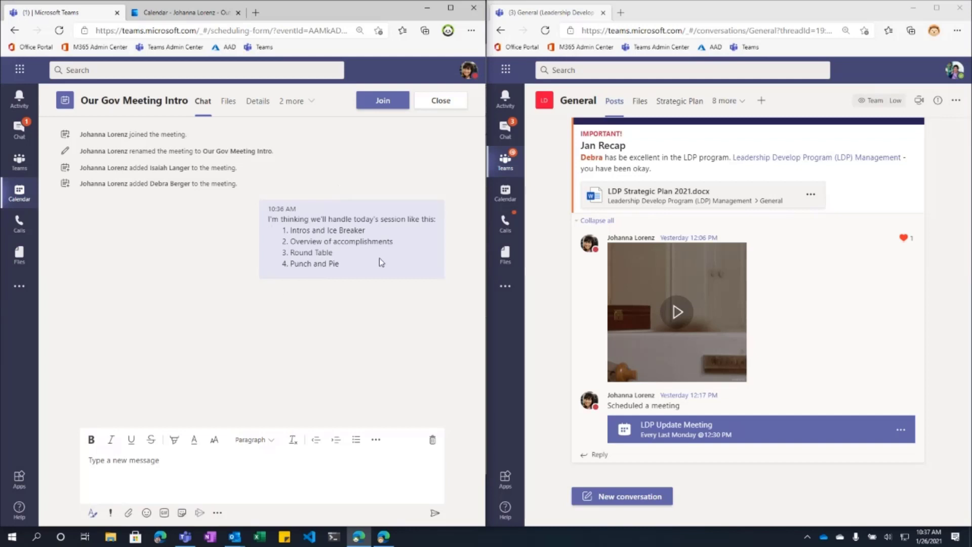
pyautogui.click(508, 129)
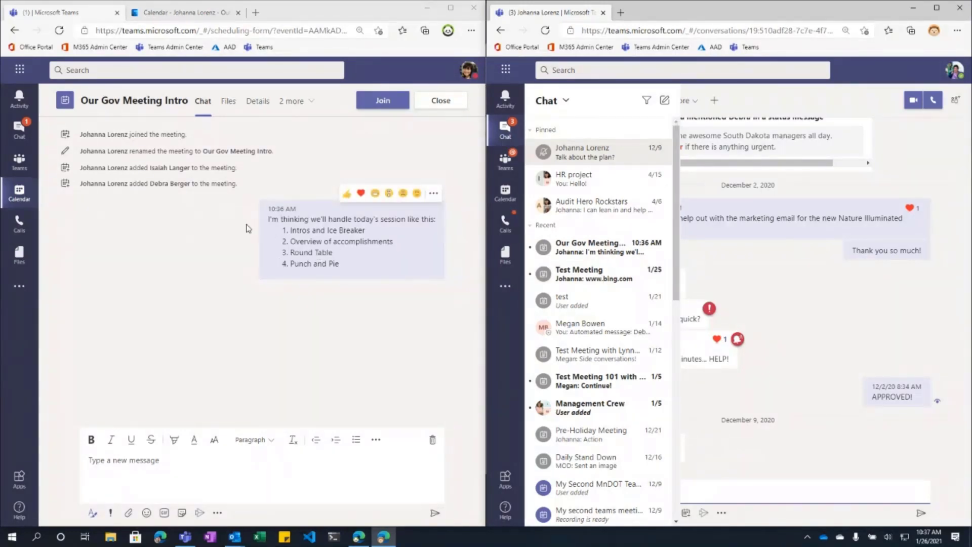
pyautogui.click(221, 465)
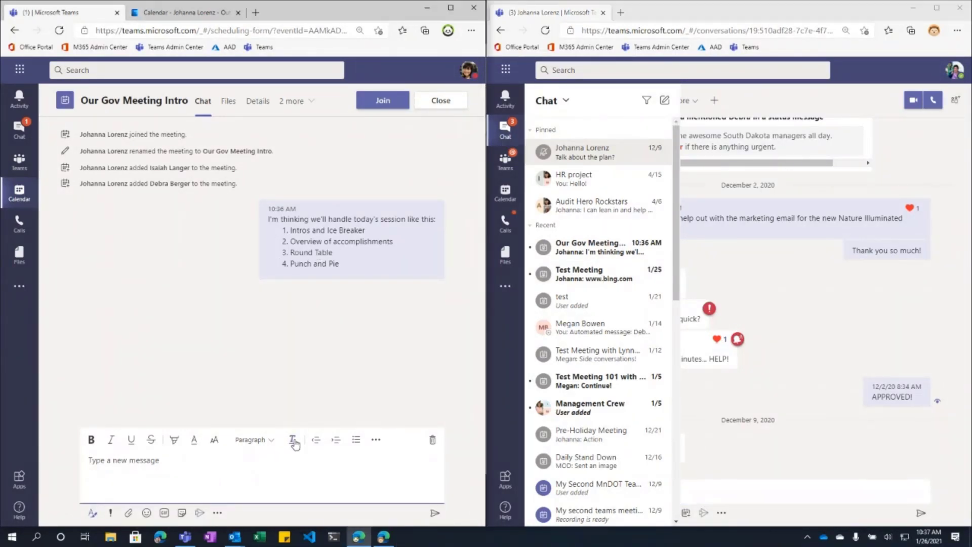
pyautogui.write('@')
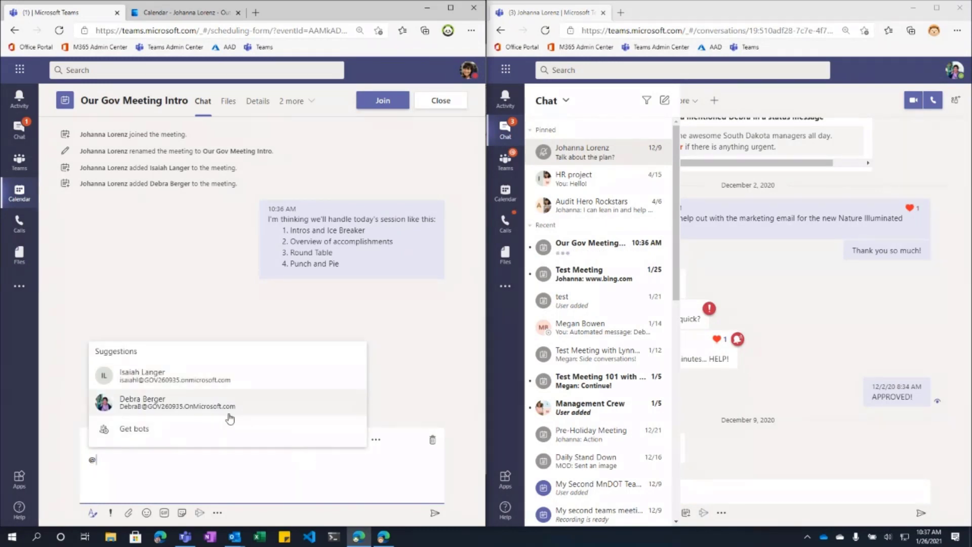
pyautogui.click(215, 407)
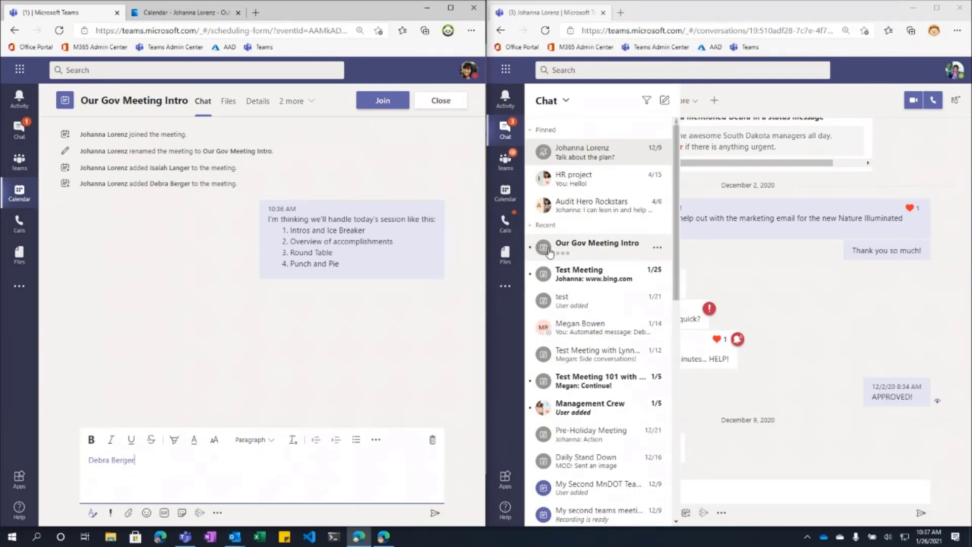
pyautogui.click(656, 247)
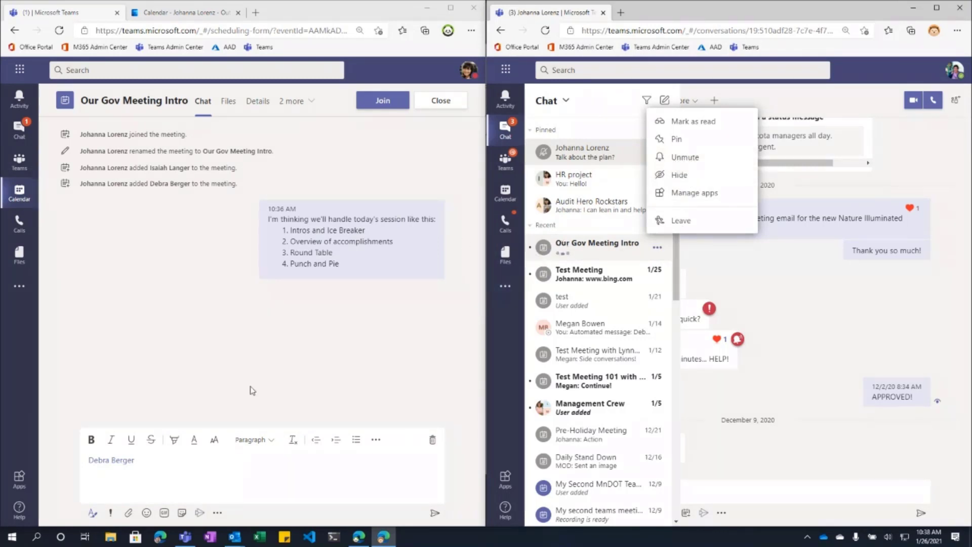
pyautogui.click(163, 470)
pyautogui.write('-')
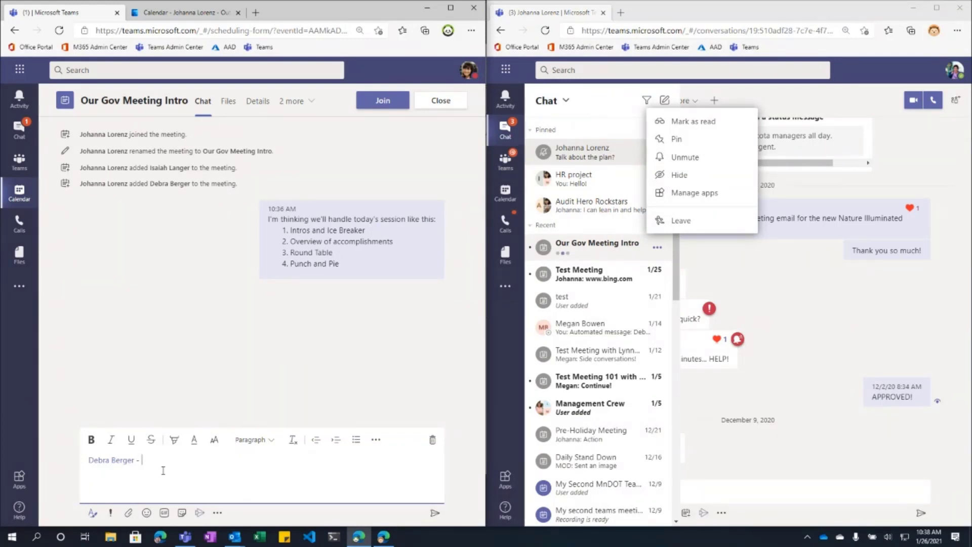
pyautogui.write(' Did you want to share about the new program init')
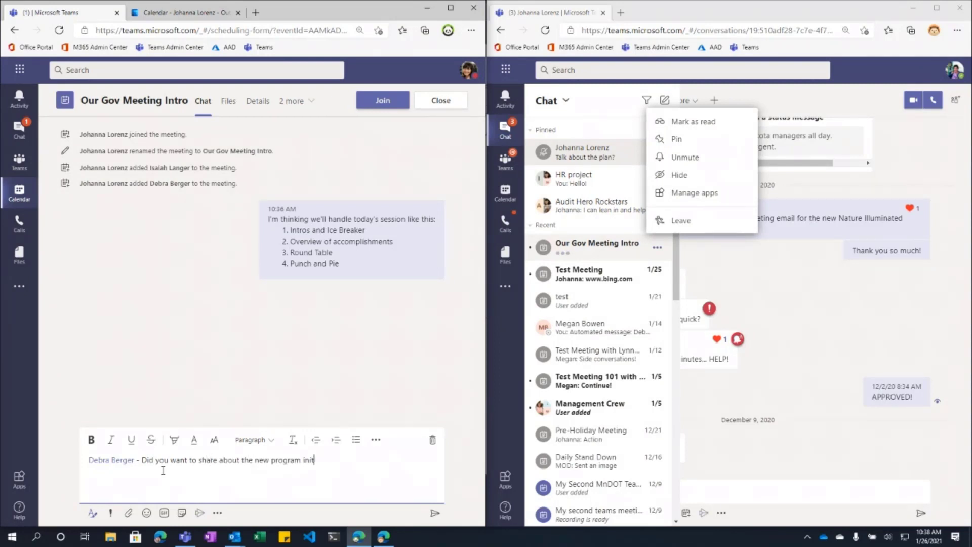
pyautogui.write("iative from the Governor's office?")
pyautogui.press('Return')
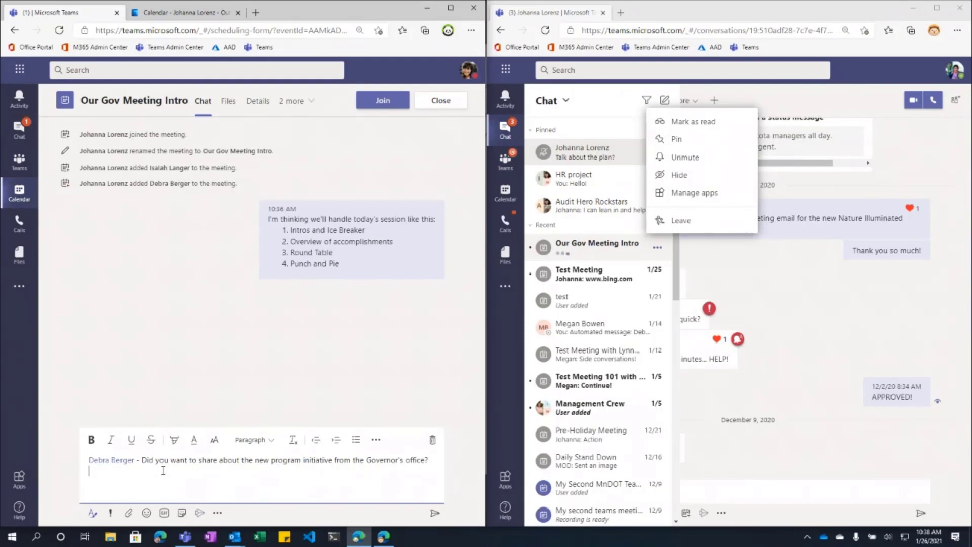
pyautogui.click(437, 515)
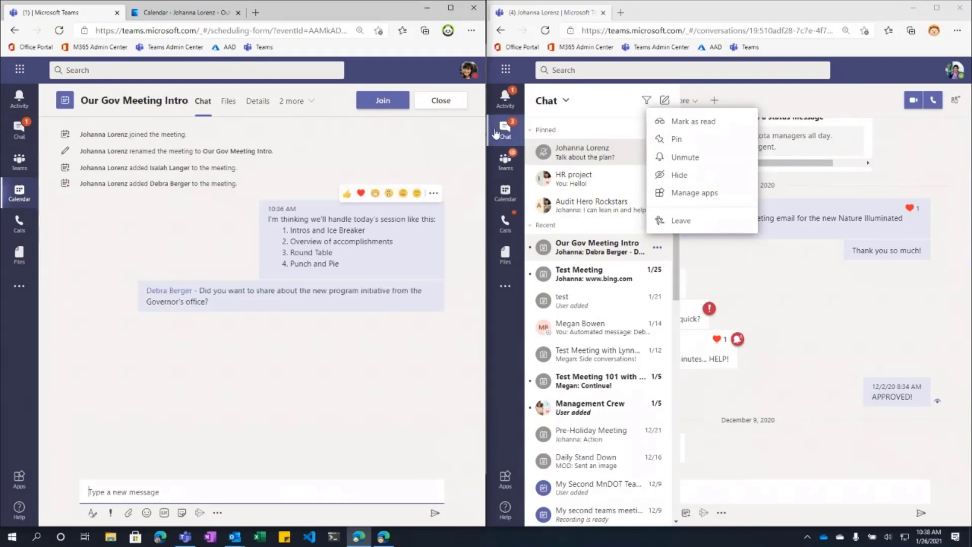
# Step: In the participant's Activity feed, open the Our Gov Meeting Intro 'mentioned you' notification
pyautogui.click(504, 99)
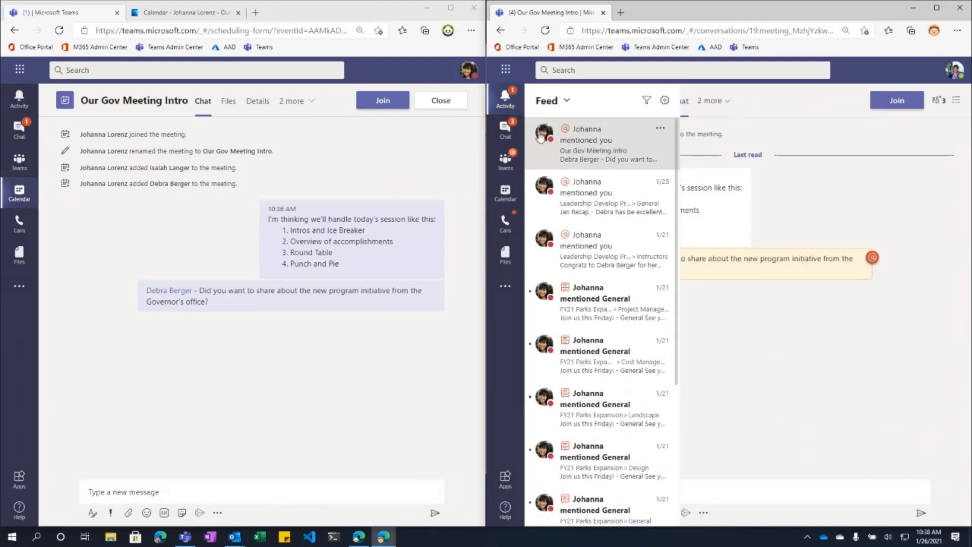
pyautogui.click(612, 134)
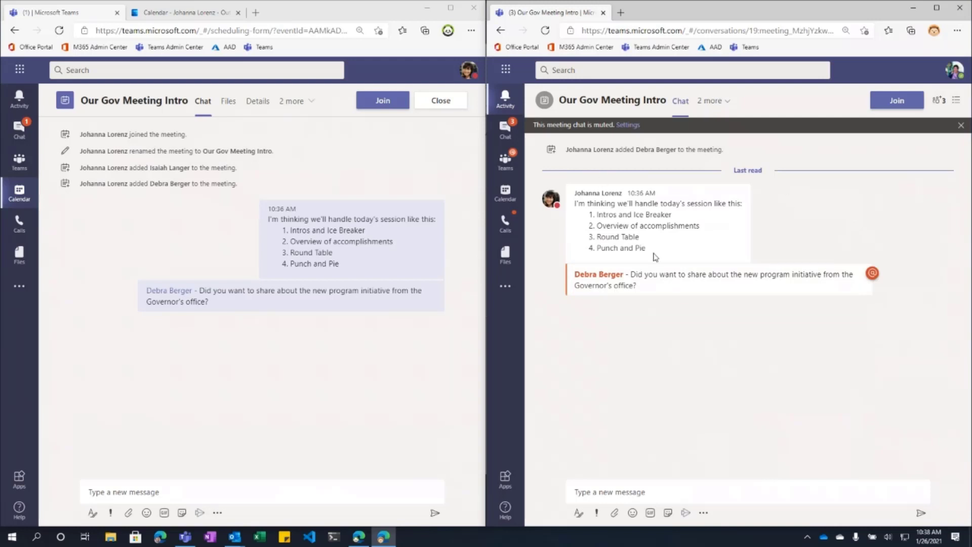
pyautogui.moveTo(607, 281)
pyautogui.moveTo(655, 287)
# Step: Zoom both the organizer's and the attendee's Teams pages to 125% with Ctrl+Plus
pyautogui.click(281, 393)
pyautogui.hotkey('ctrl', '+')
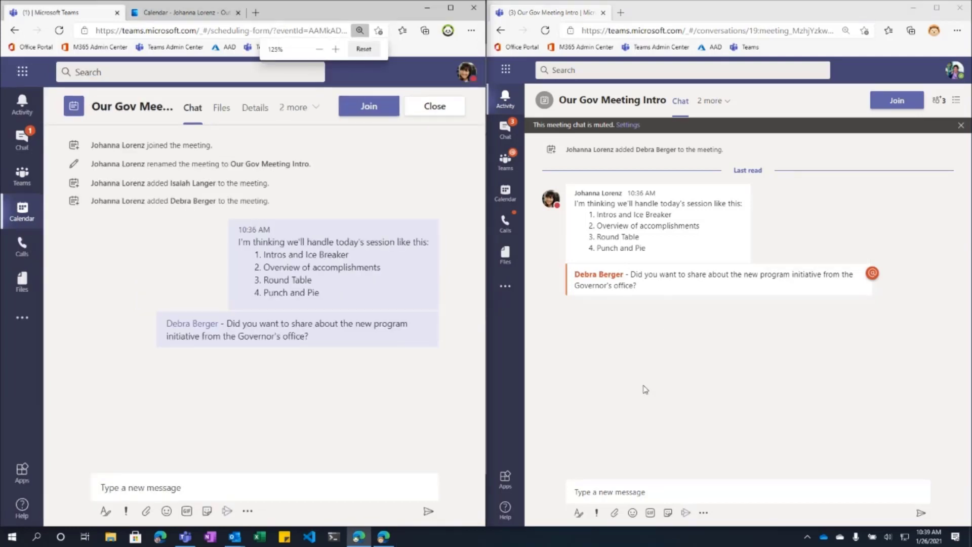
pyautogui.click(659, 386)
pyautogui.hotkey('ctrl', '+')
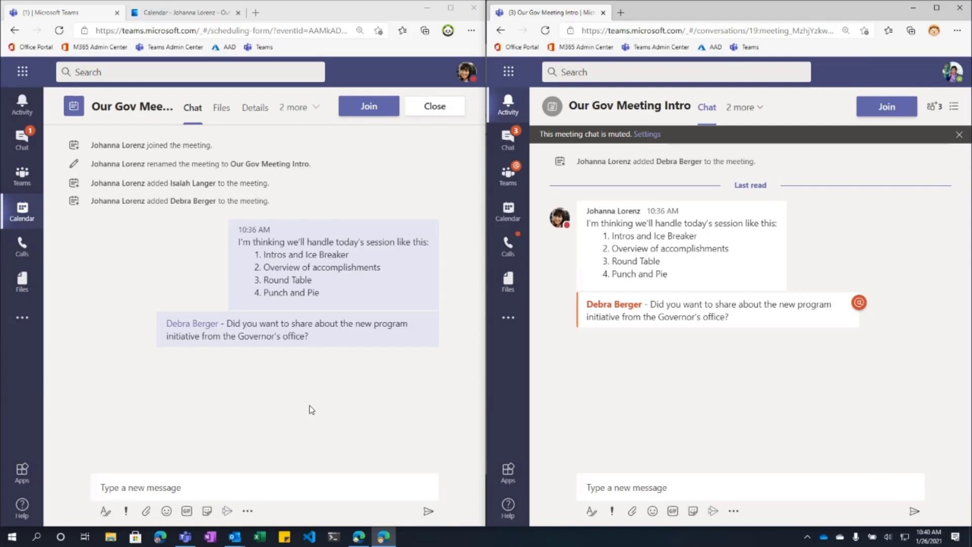
pyautogui.moveTo(522, 139)
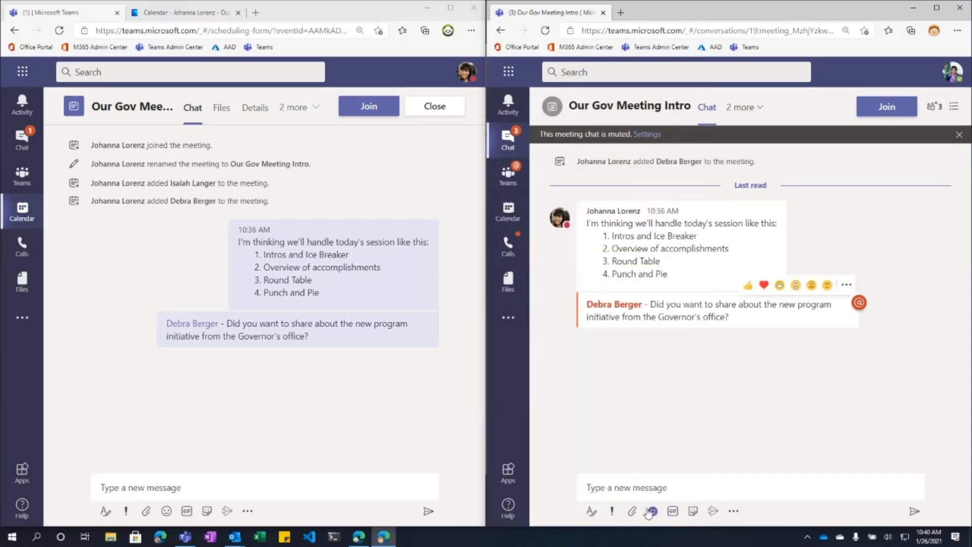
# Step: Reply 'Sure! I'd love too.' from the attendee's window, then close that chat view
pyautogui.click(647, 482)
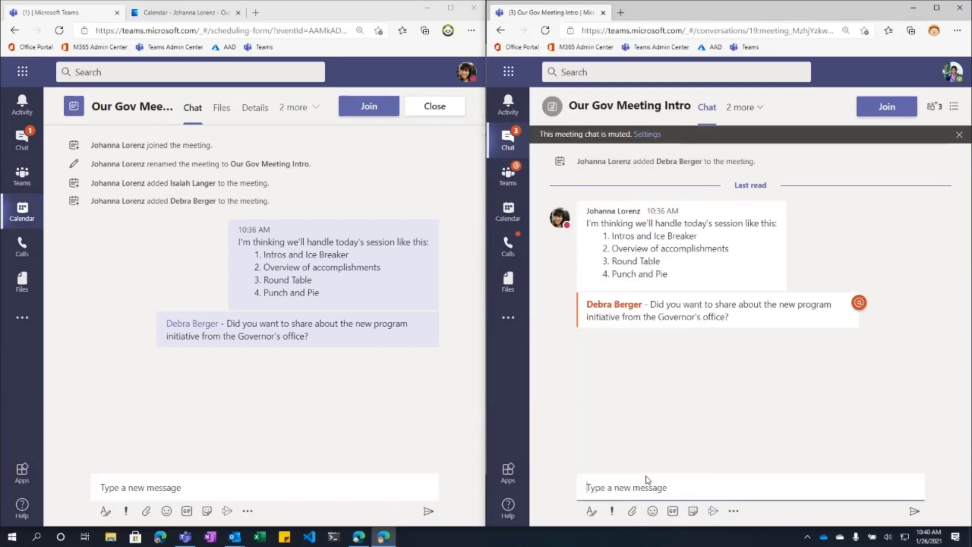
pyautogui.write("Sure! I'd love too.")
pyautogui.press('Return')
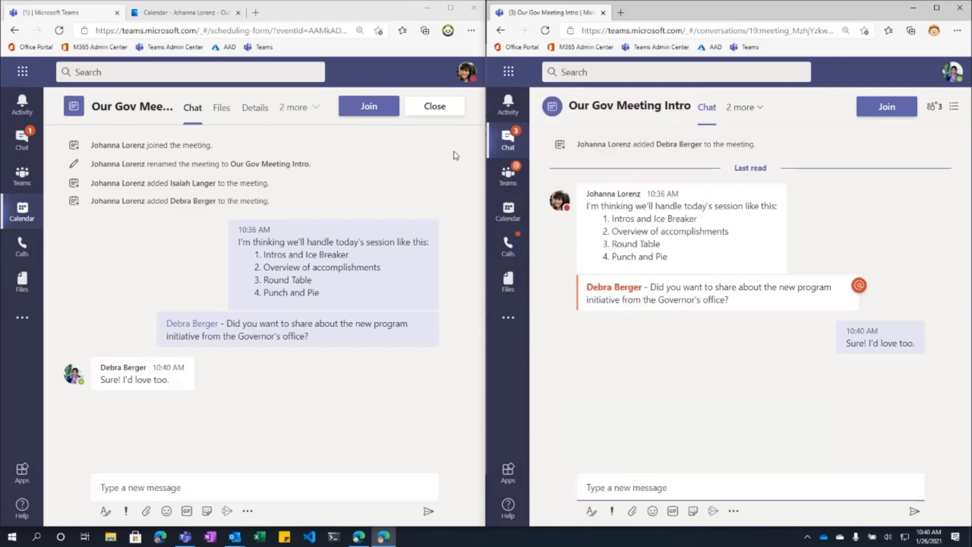
pyautogui.click(437, 110)
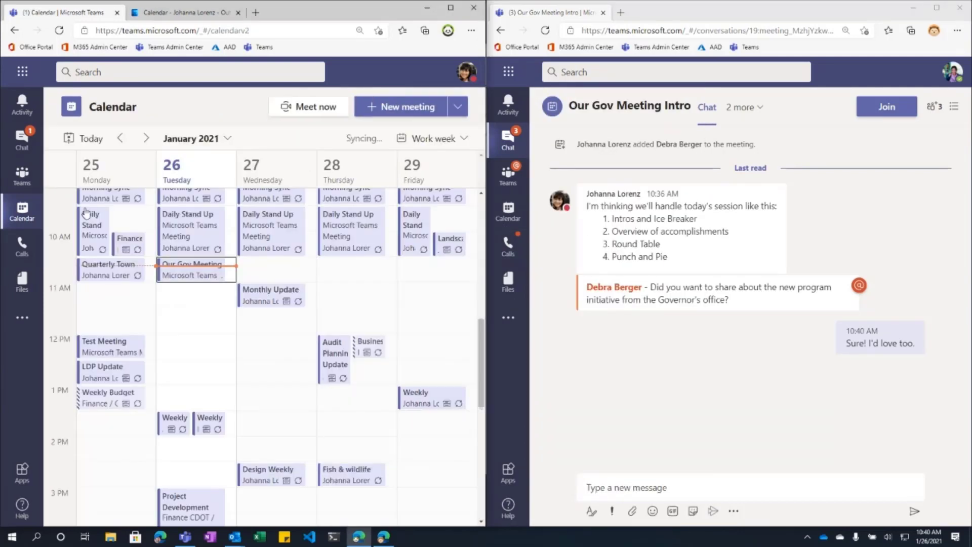
# Step: Reopen Our Gov Meeting Intro from Chat and show its three participants in both windows
pyautogui.click(28, 144)
pyautogui.click(120, 296)
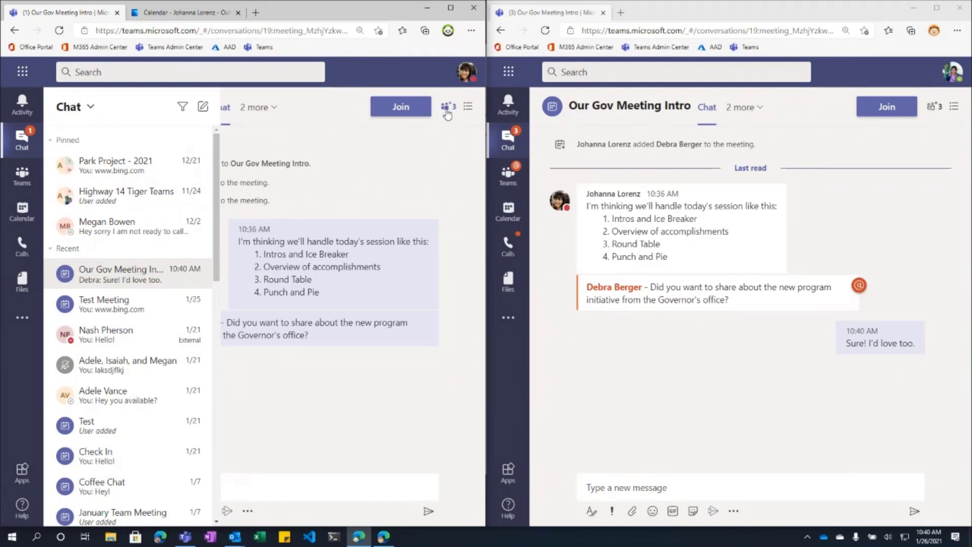
pyautogui.click(446, 109)
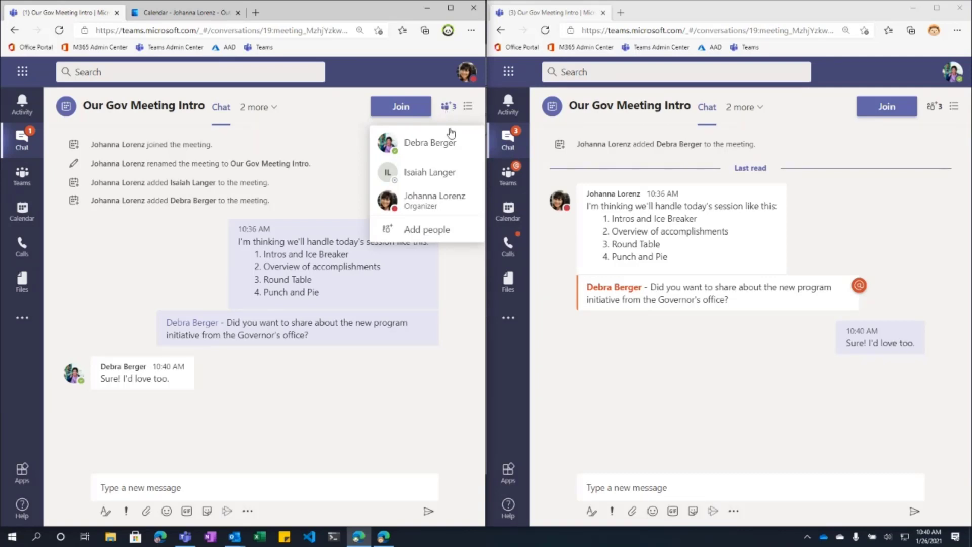
pyautogui.click(17, 144)
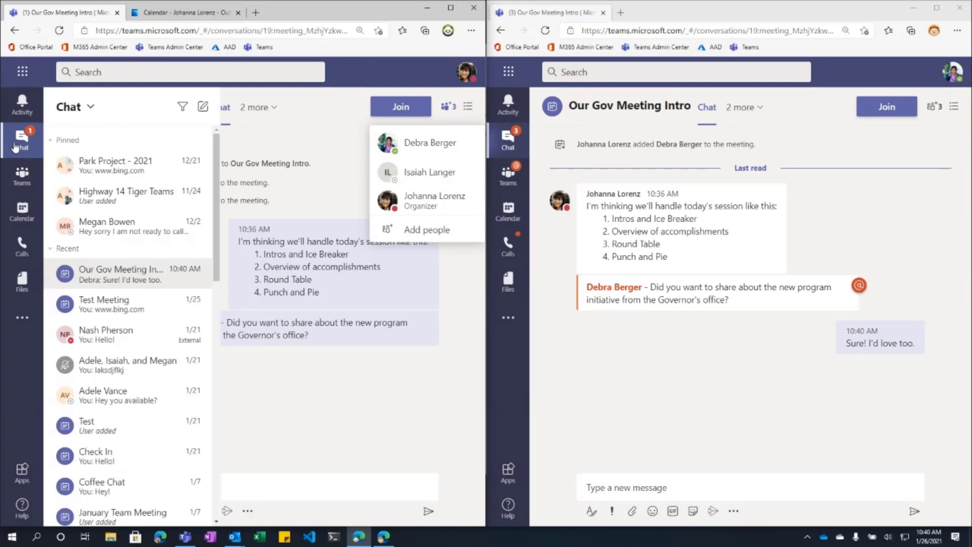
pyautogui.click(203, 107)
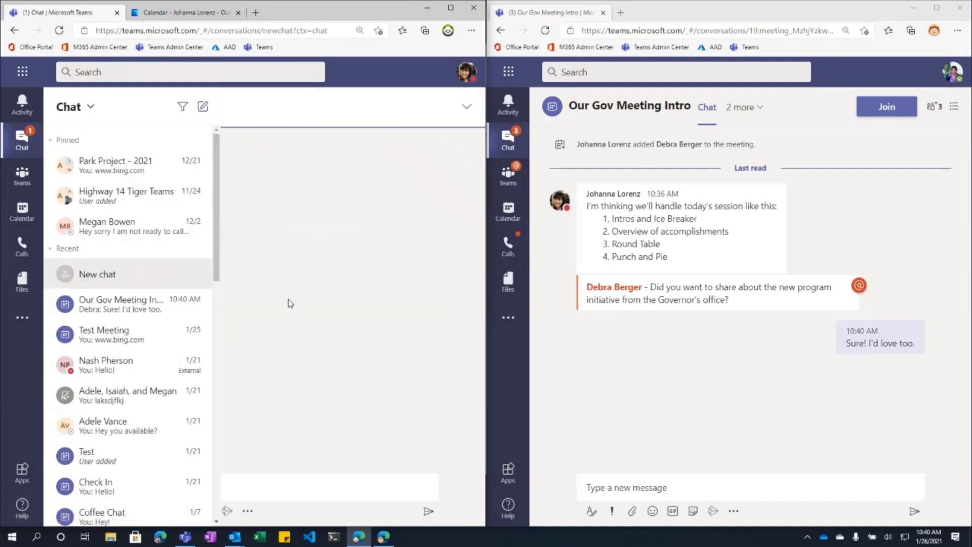
pyautogui.click(122, 312)
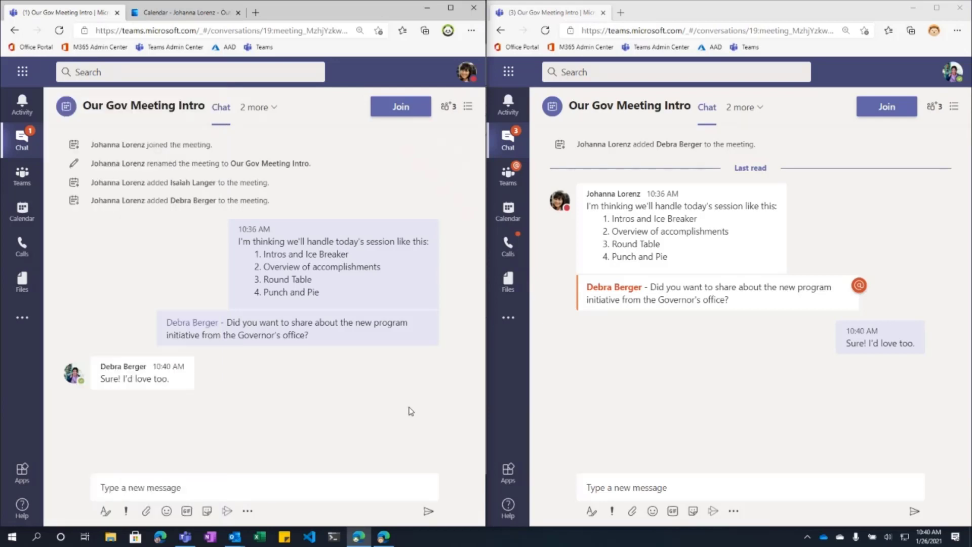
pyautogui.click(447, 106)
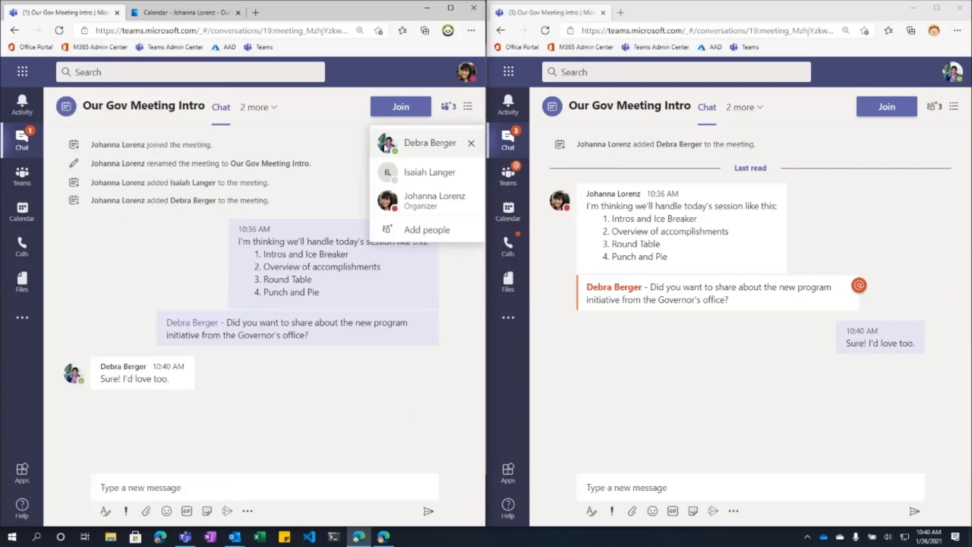
pyautogui.click(934, 107)
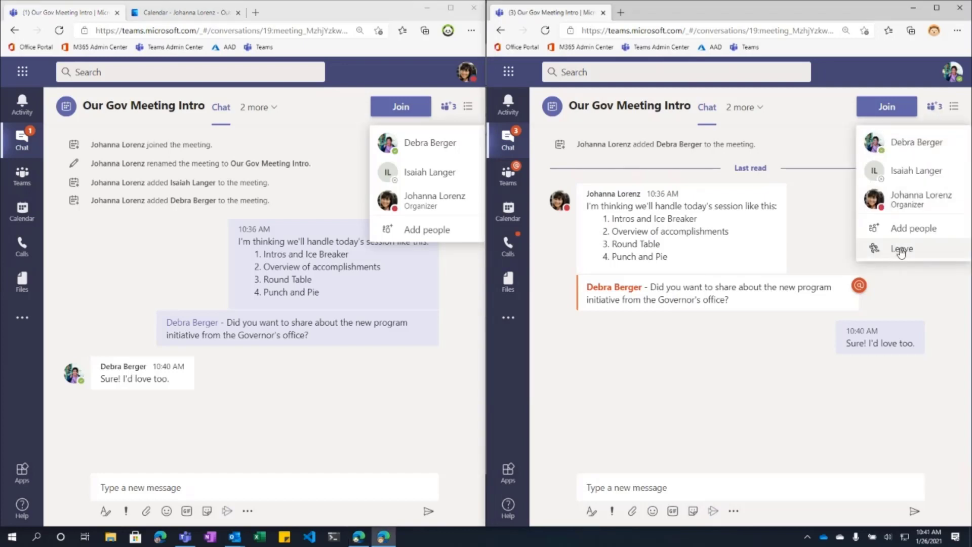
# Step: Mute Our Gov Meeting Intro from its More options menu in the attendee's chat list
pyautogui.click(505, 142)
pyautogui.moveTo(506, 179)
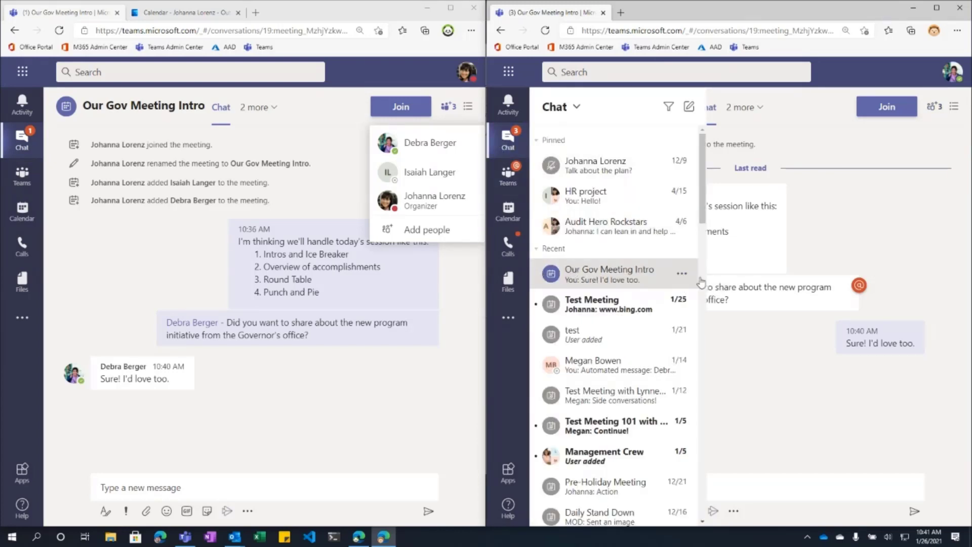
pyautogui.click(682, 274)
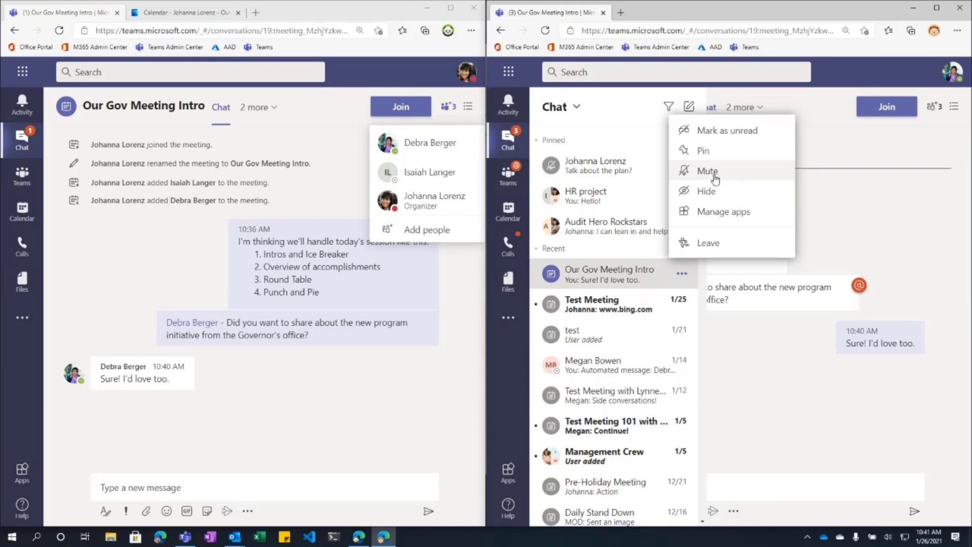
pyautogui.click(715, 176)
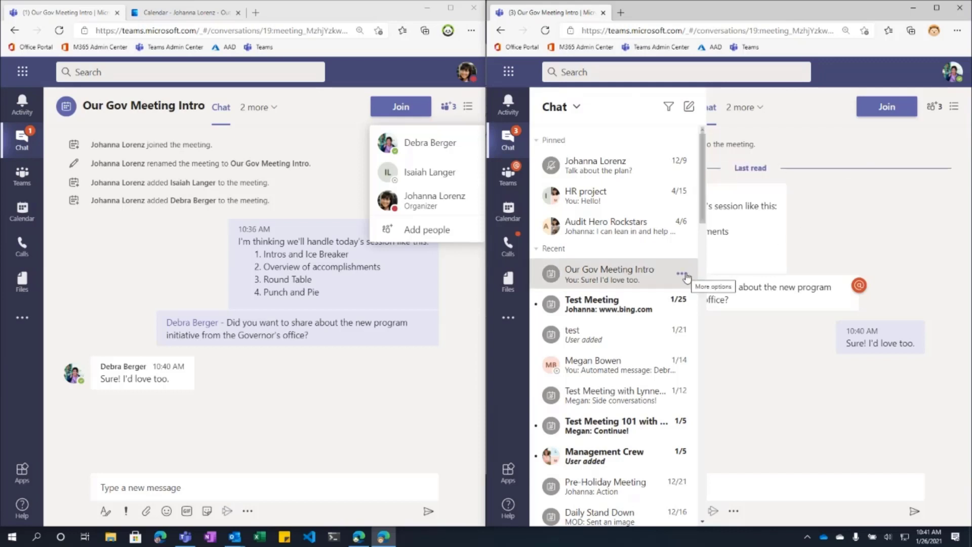
# Step: Dismiss the chat list and participant popups, then select and clear message text in both windows
pyautogui.click(771, 273)
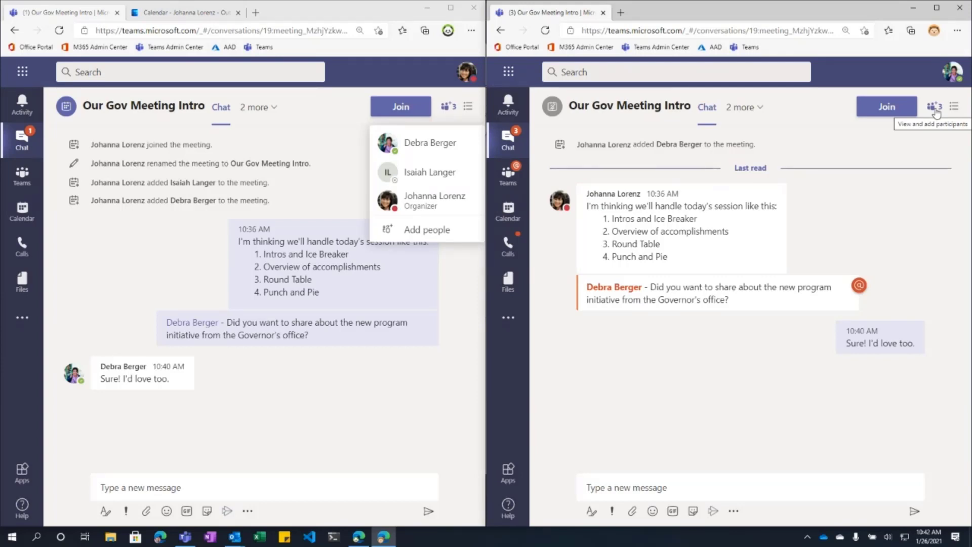
pyautogui.click(297, 404)
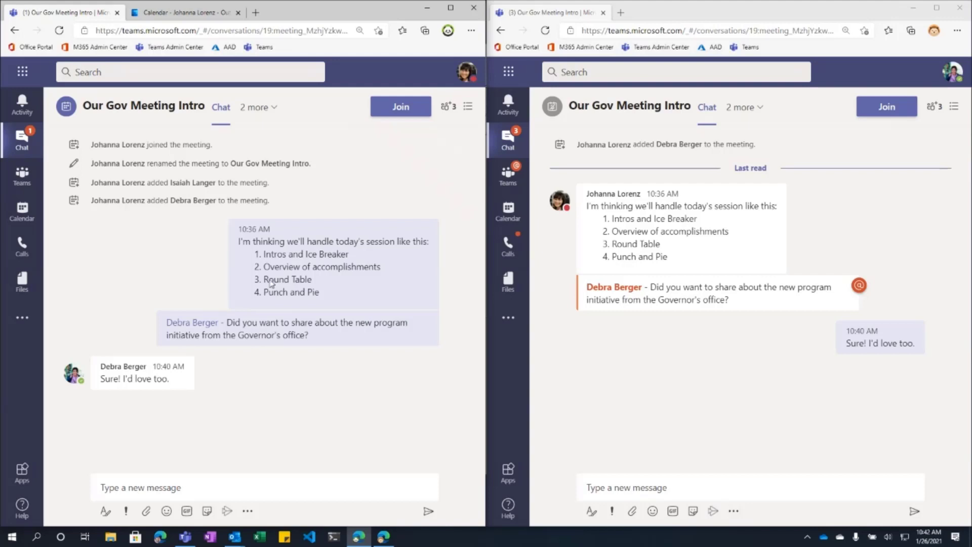
pyautogui.moveTo(263, 224)
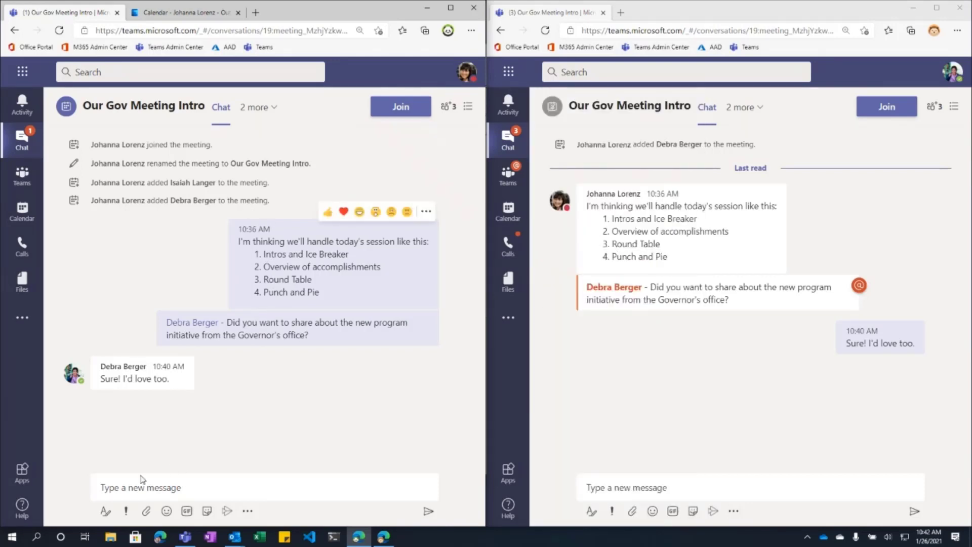
pyautogui.moveTo(100, 378); pyautogui.dragTo(188, 383)
pyautogui.moveTo(369, 287); pyautogui.dragTo(237, 237)
pyautogui.click(326, 392)
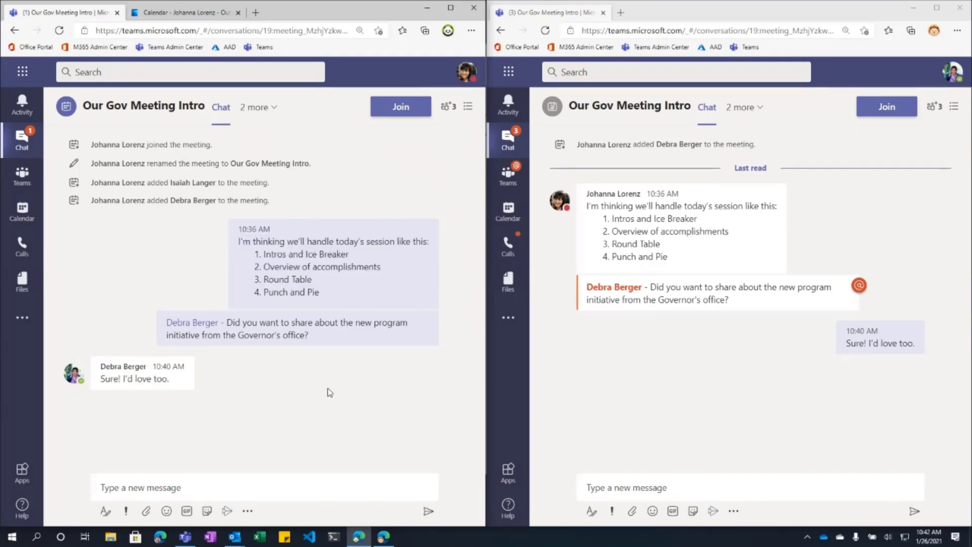
pyautogui.moveTo(646, 289); pyautogui.dragTo(709, 343)
pyautogui.click(695, 342)
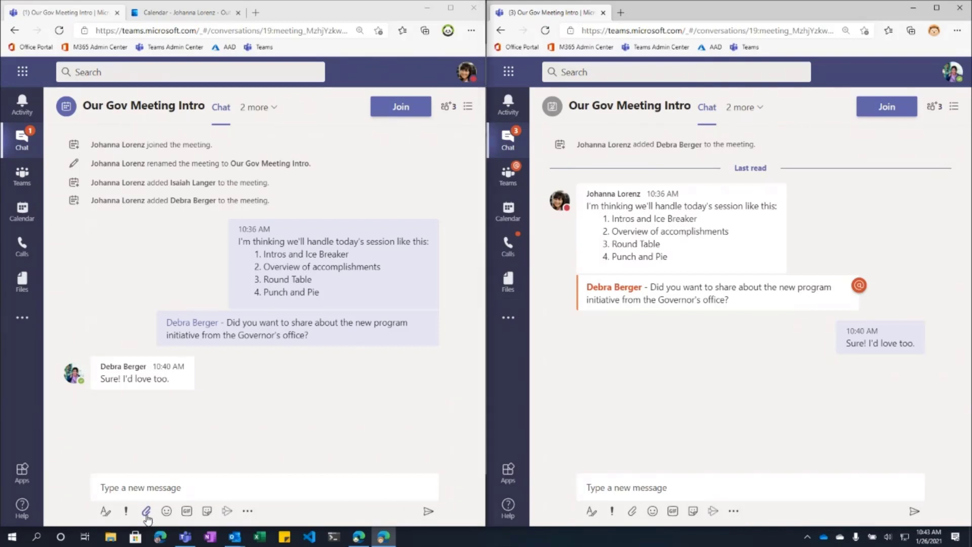
# Step: Attach Big Boss Meeting.pptx from the 1 Hero folder and post it with 'Hey, here is the draft PowerPoint deck... Feel free to help spruce it up!'
pyautogui.click(146, 511)
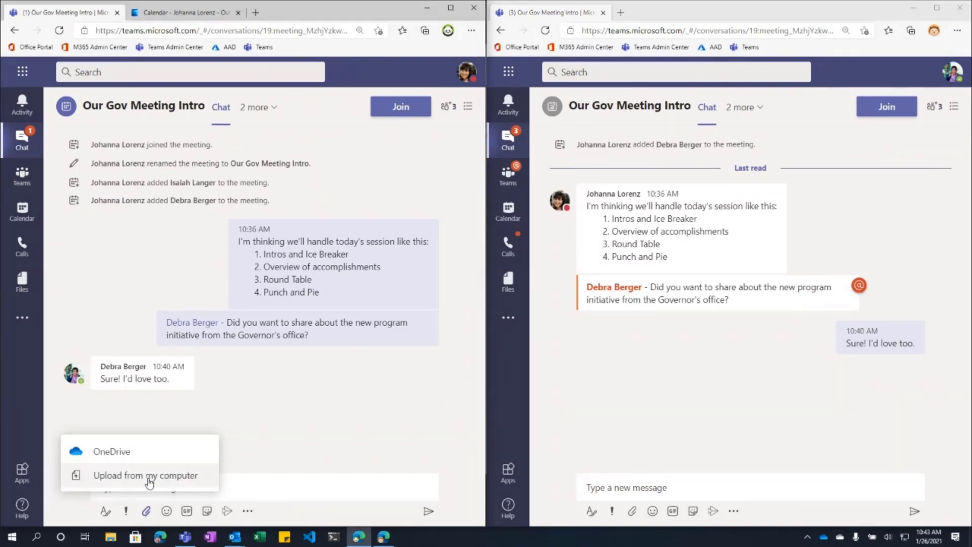
pyautogui.click(191, 479)
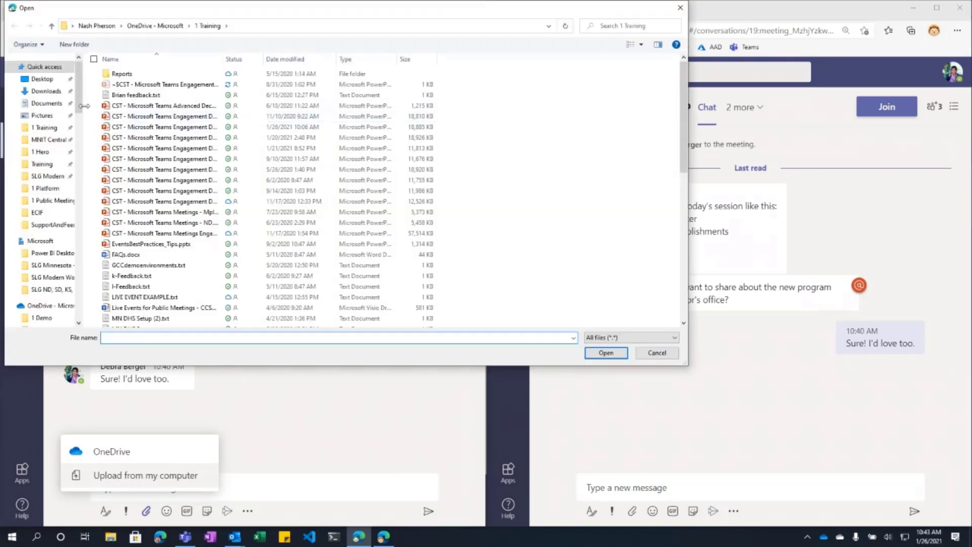
pyautogui.scroll(-6, 40, 108)
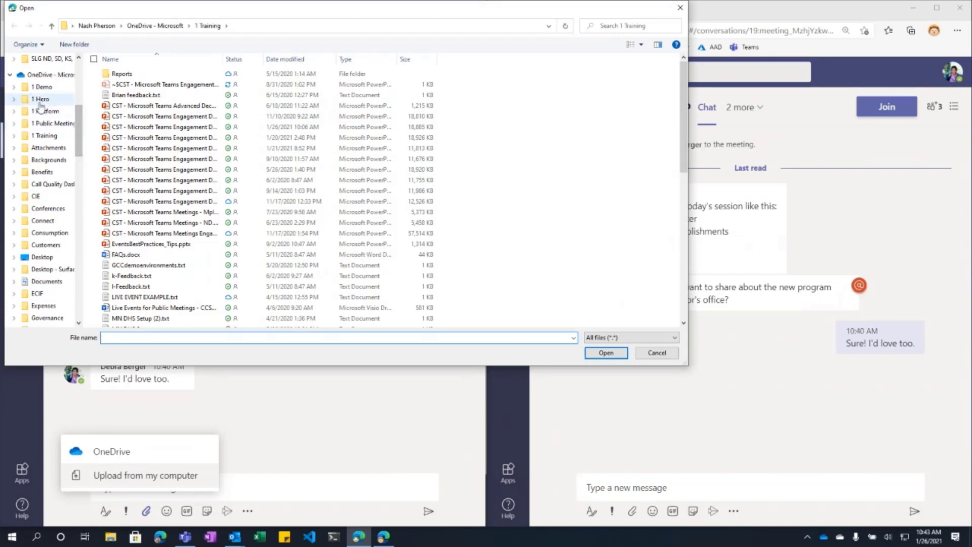
pyautogui.click(40, 100)
pyautogui.click(147, 84)
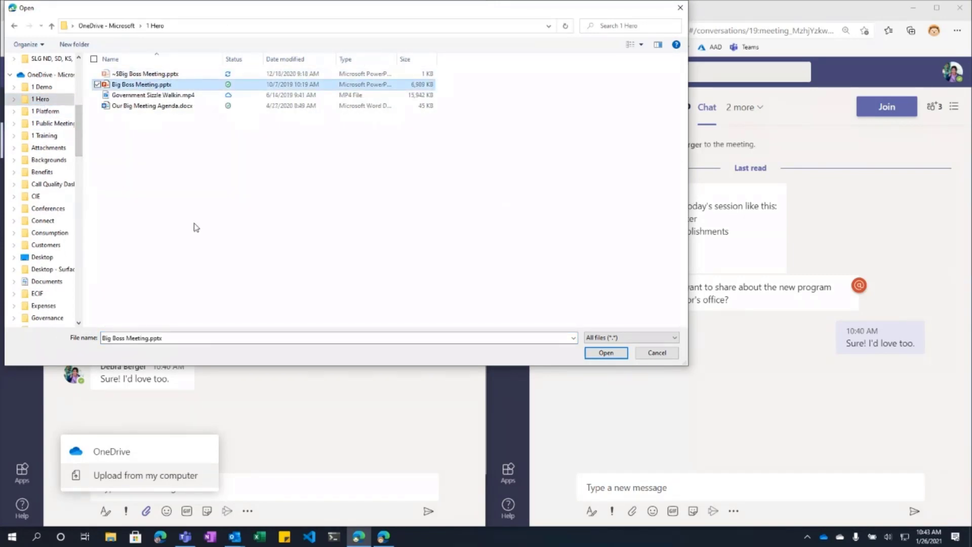
pyautogui.click(605, 352)
pyautogui.write('Hey, here is the draft PowerPoint deck... Feel free to help spruce it up!')
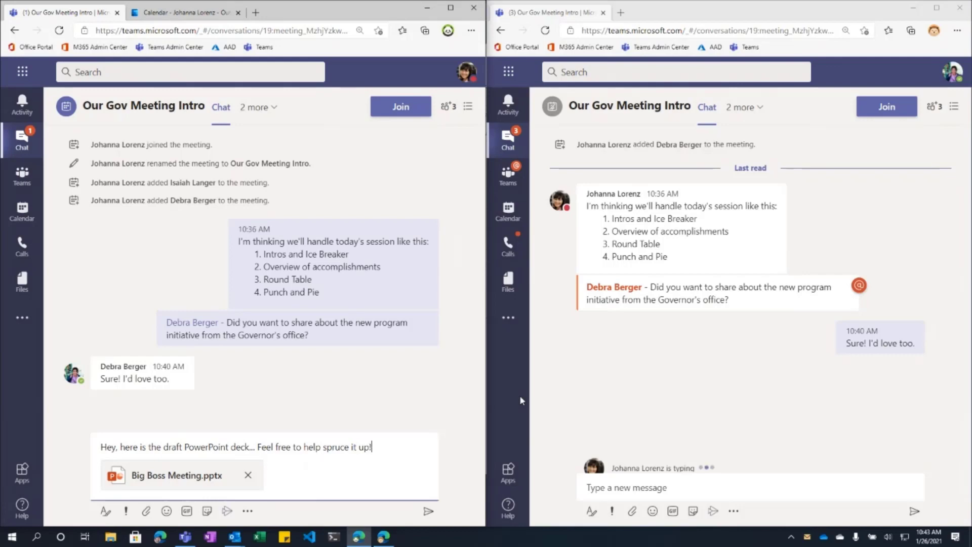
pyautogui.press('Return')
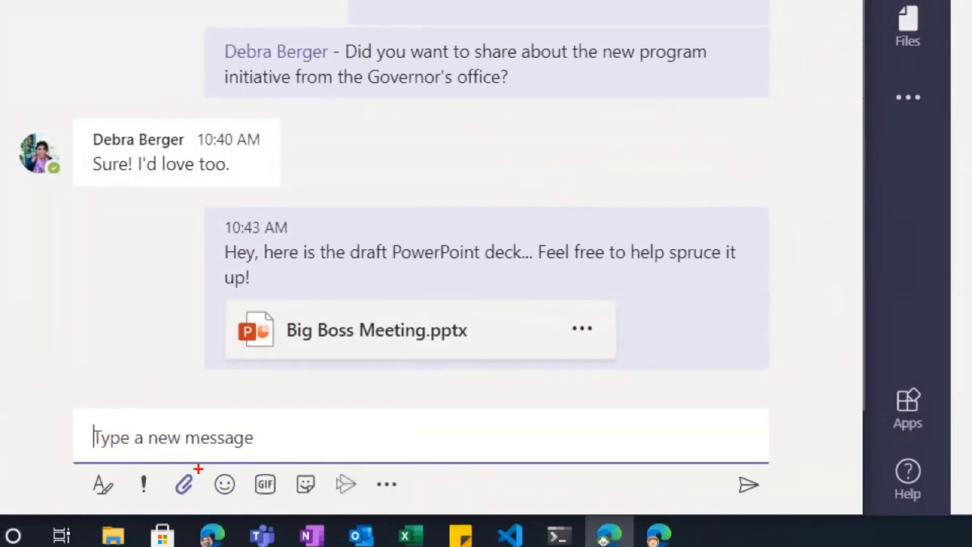
pyautogui.moveTo(198, 469)
pyautogui.mouseDown()
pyautogui.moveTo(172, 487)
pyautogui.moveTo(203, 464)
pyautogui.mouseUp()
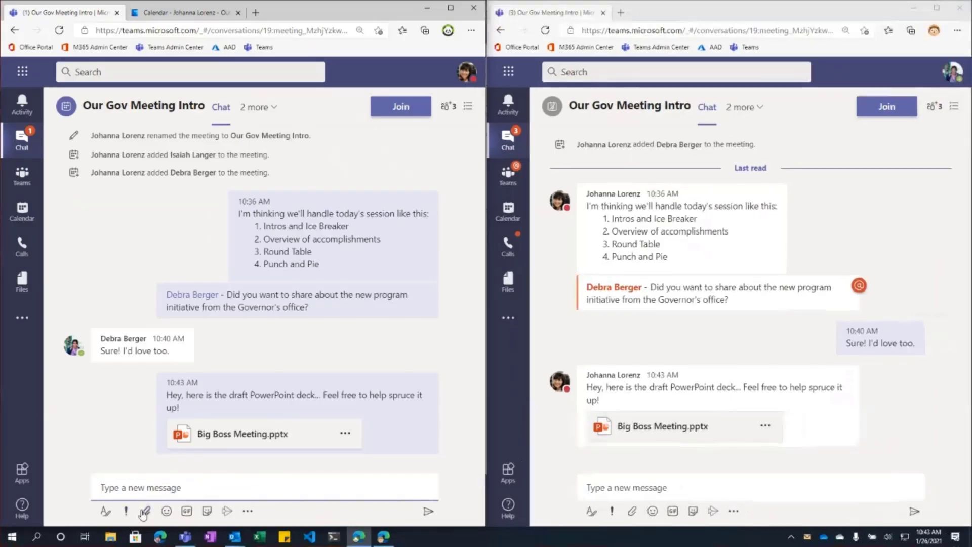
# Step: Check the meeting chat's participant list, then open the Big Boss Meeting.pptx card in the viewer
pyautogui.click(185, 484)
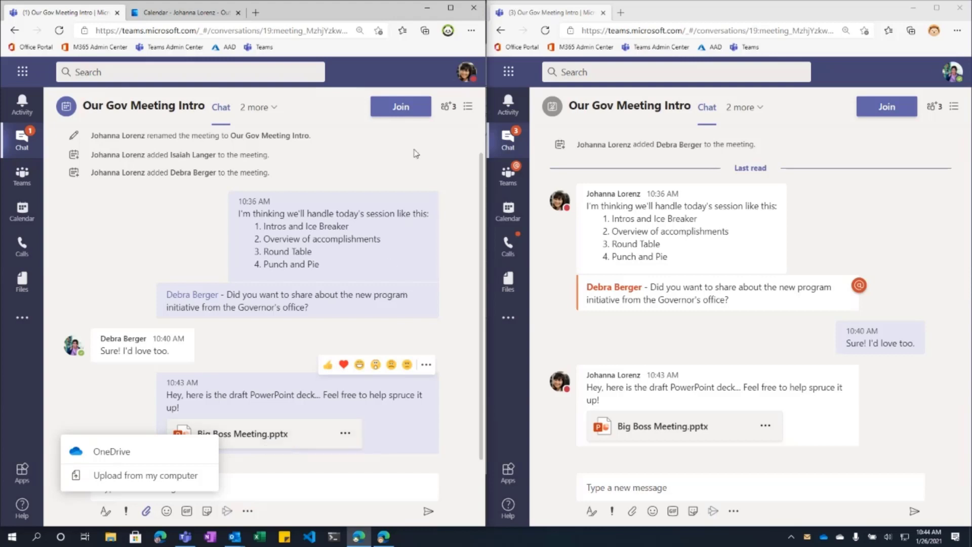
pyautogui.click(448, 106)
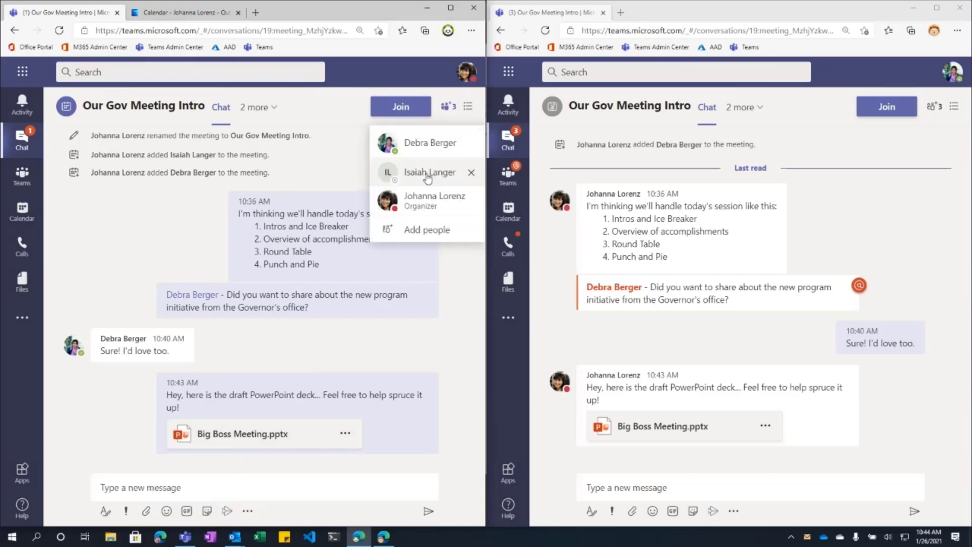
pyautogui.click(187, 257)
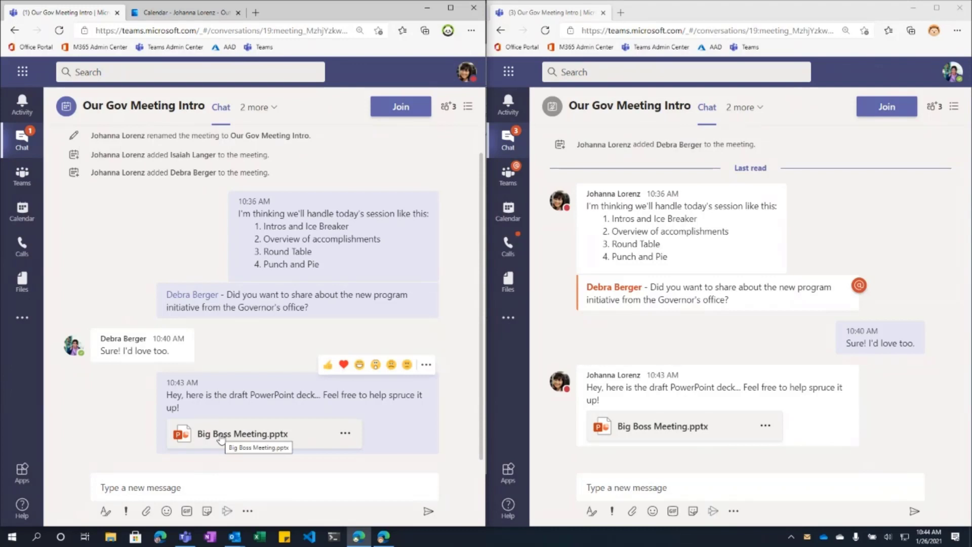
pyautogui.click(266, 442)
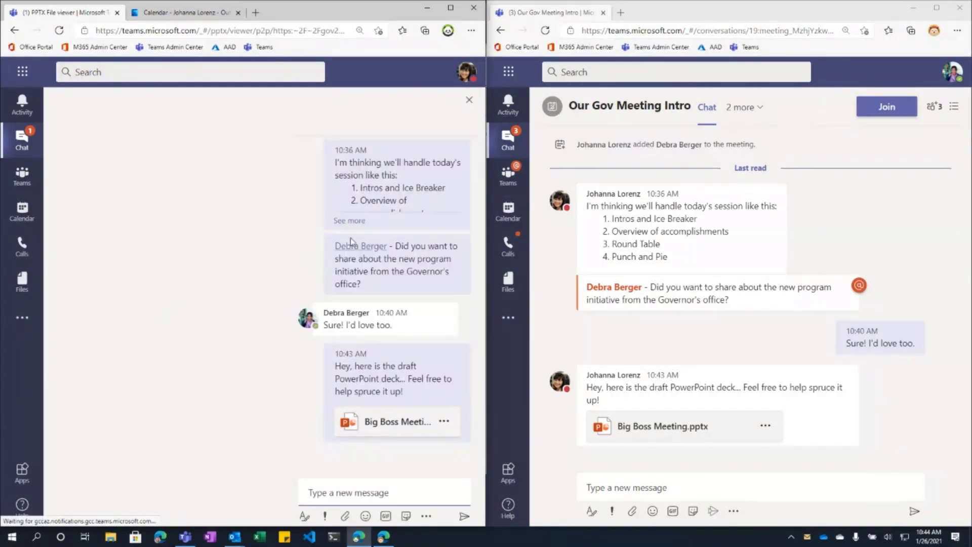
# Step: Hide the viewer's conversation panel, review the chat's Files tab, then exit the presentation viewer
pyautogui.click(469, 100)
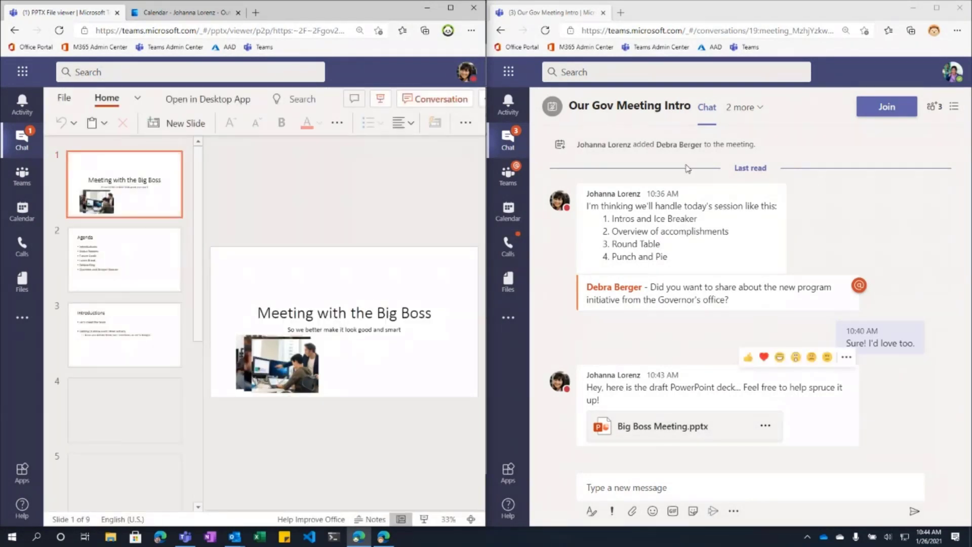
pyautogui.click(737, 108)
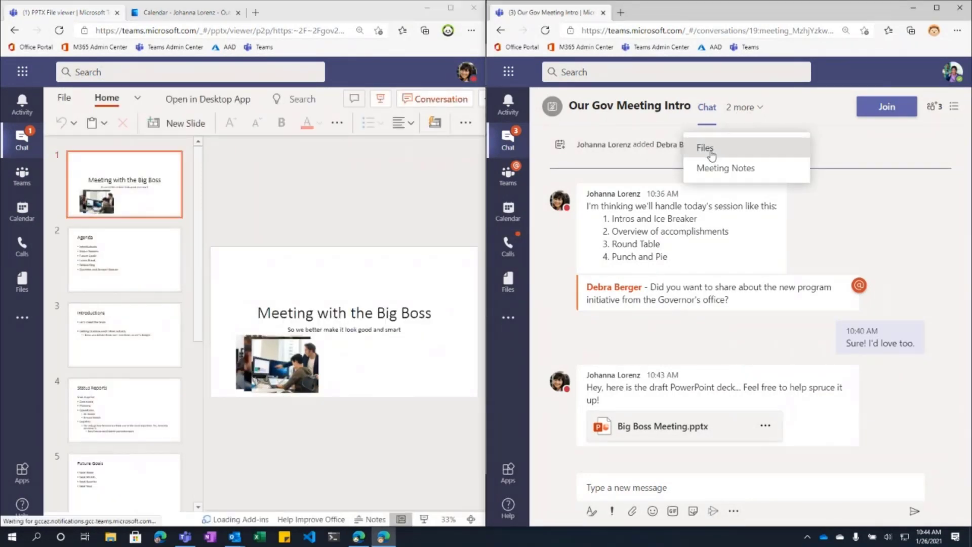
pyautogui.click(709, 145)
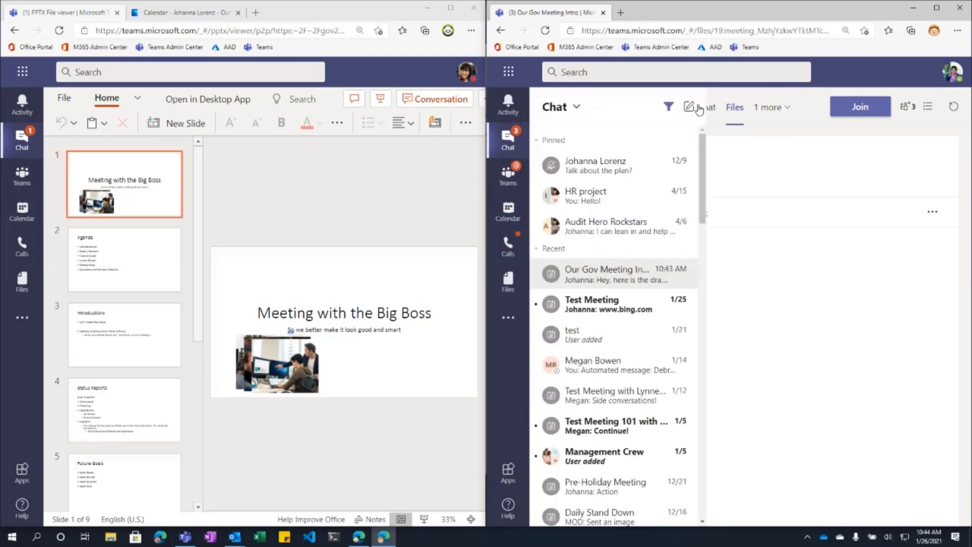
pyautogui.click(704, 107)
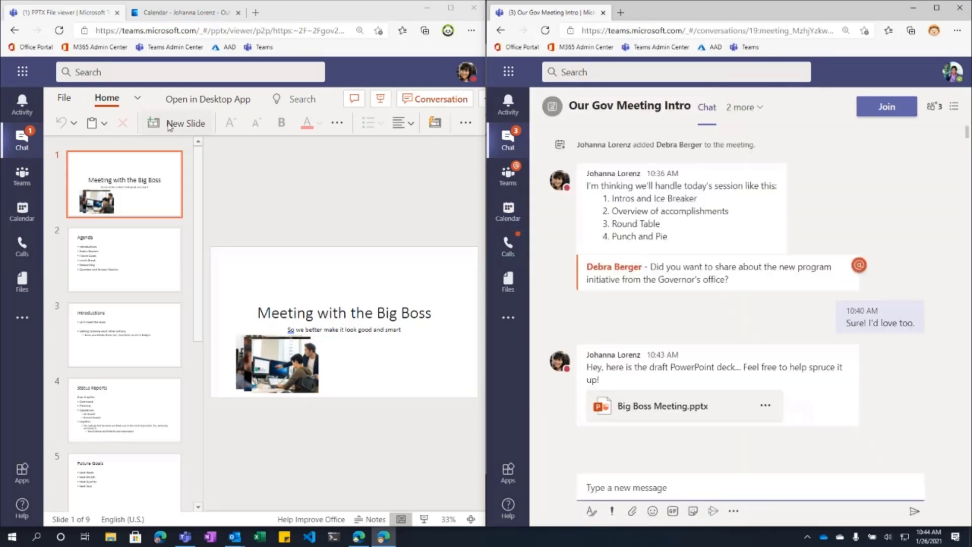
pyautogui.click(102, 103)
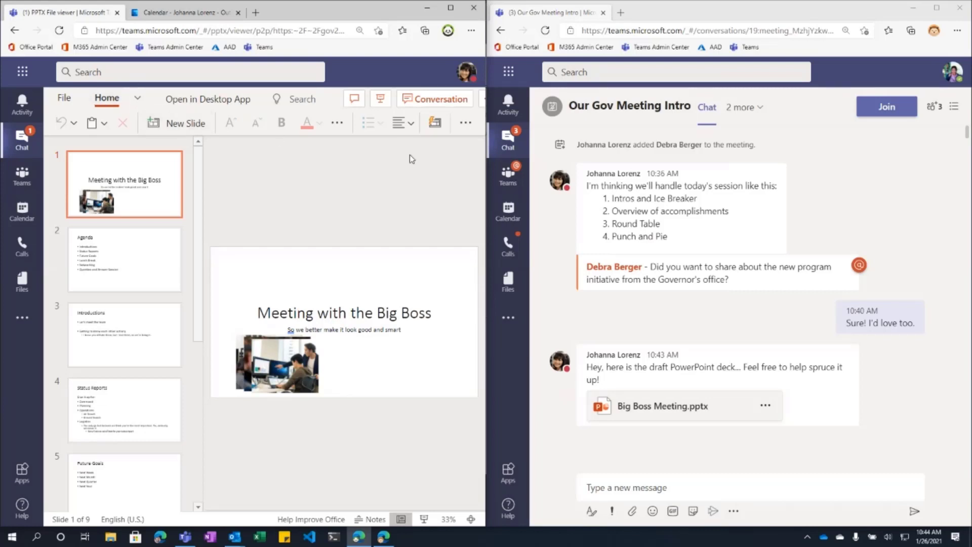
pyautogui.click(18, 184)
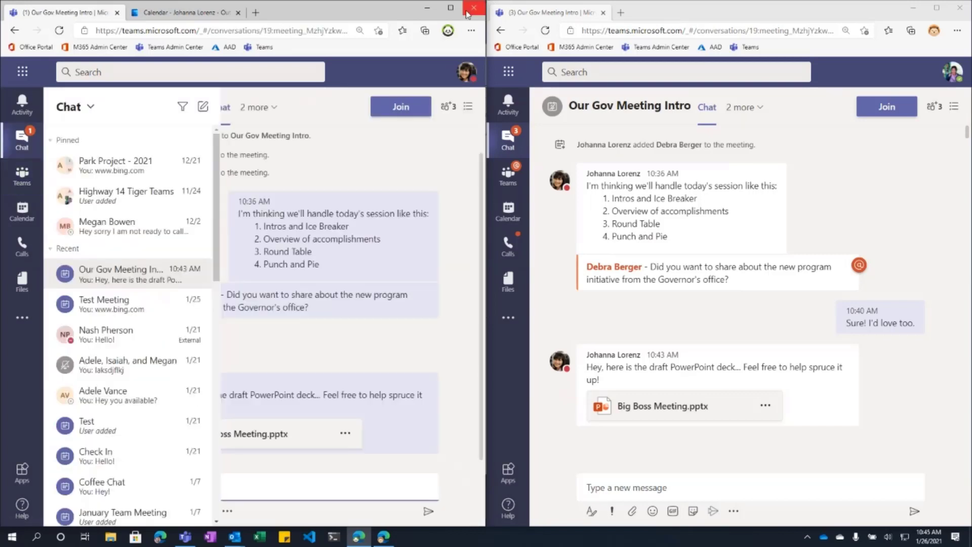
# Step: Maximize the window, open Big Boss Meeting.pptx, and click into the 'Meeting with the Big Boss' title
pyautogui.click(451, 7)
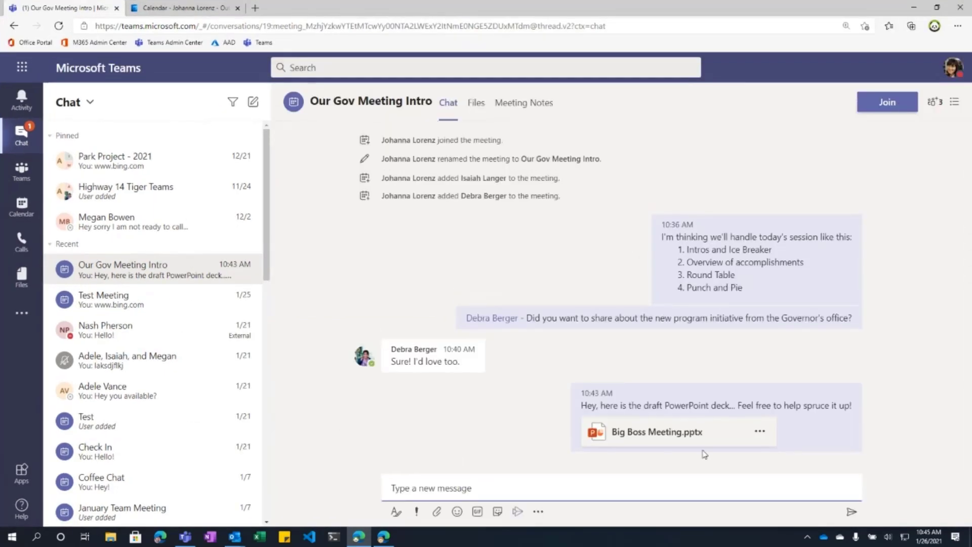
pyautogui.click(640, 438)
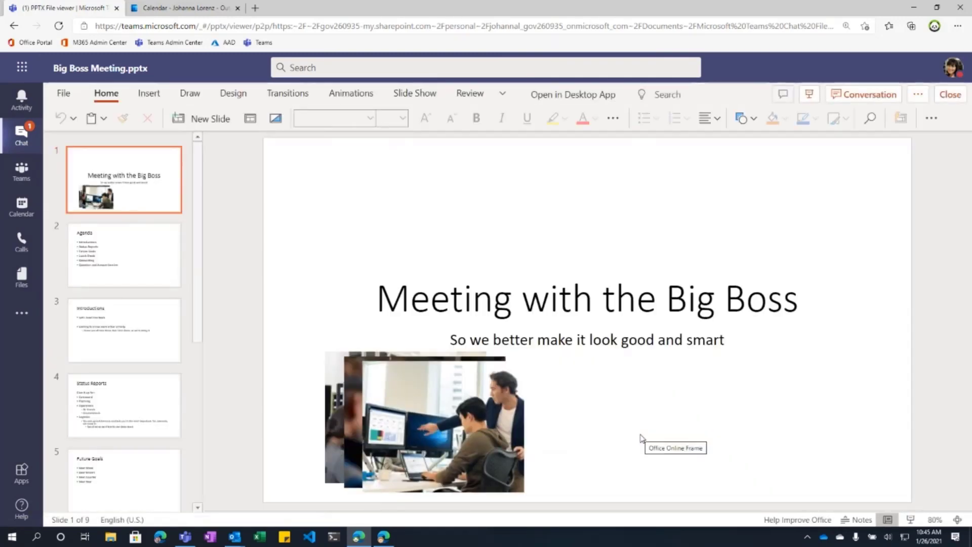
pyautogui.click(493, 303)
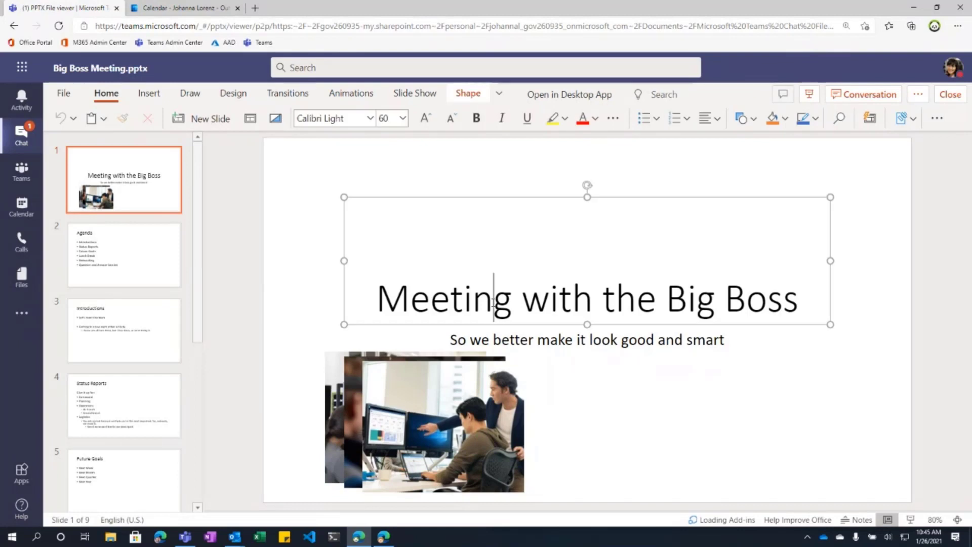
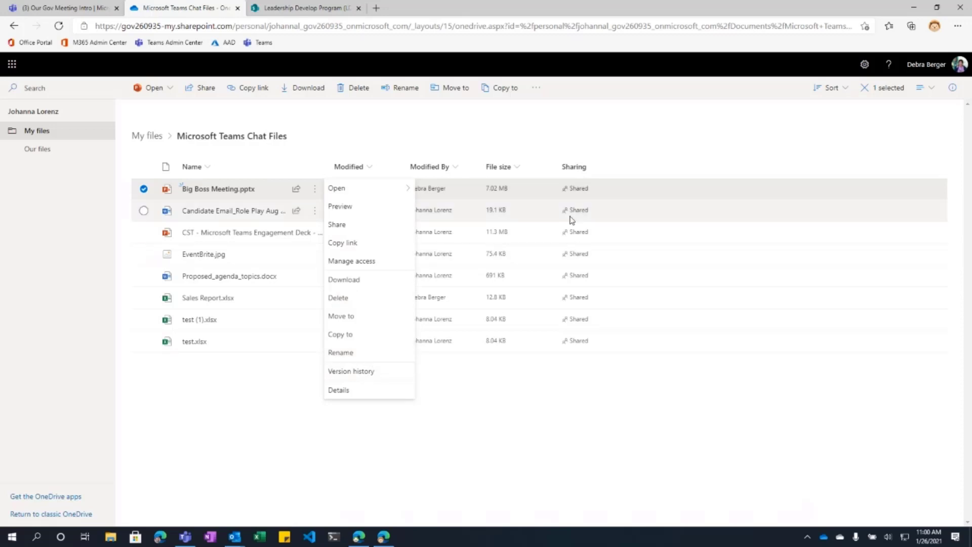
# Step: Open Manage Access for Big Boss Meeting.pptx from its Shared status in OneDrive
pyautogui.click(579, 193)
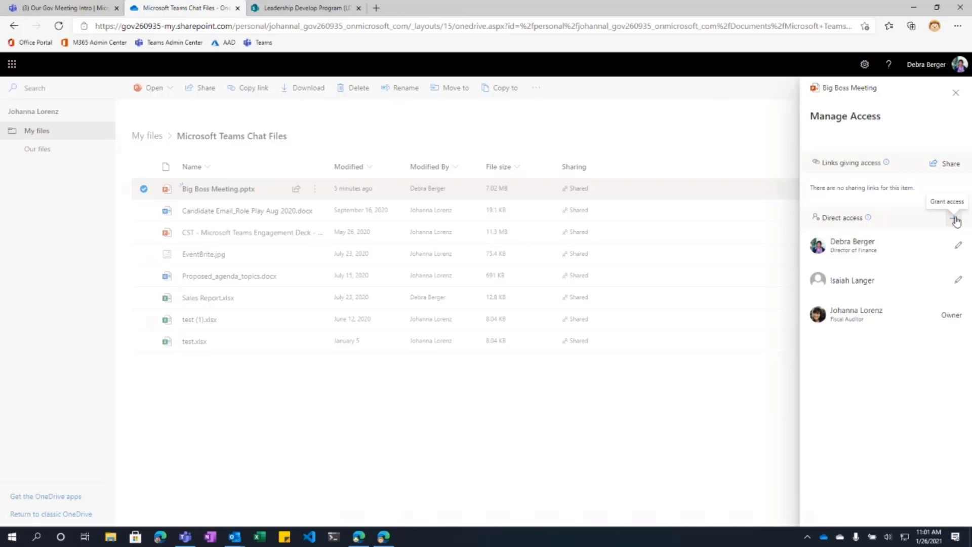
# Step: Grant a guest's outside e-mail address Can edit access to Big Boss Meeting.pptx, then close Manage Access
pyautogui.click(955, 219)
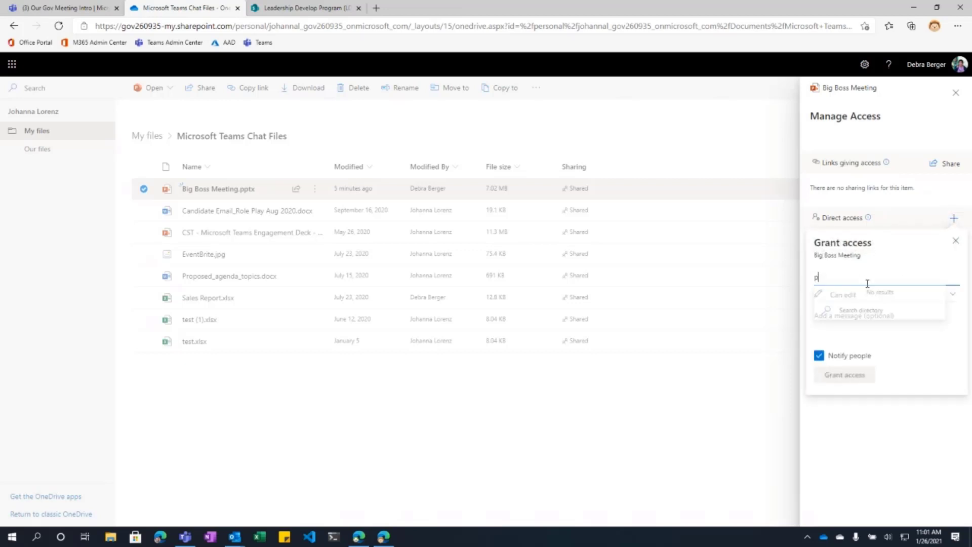
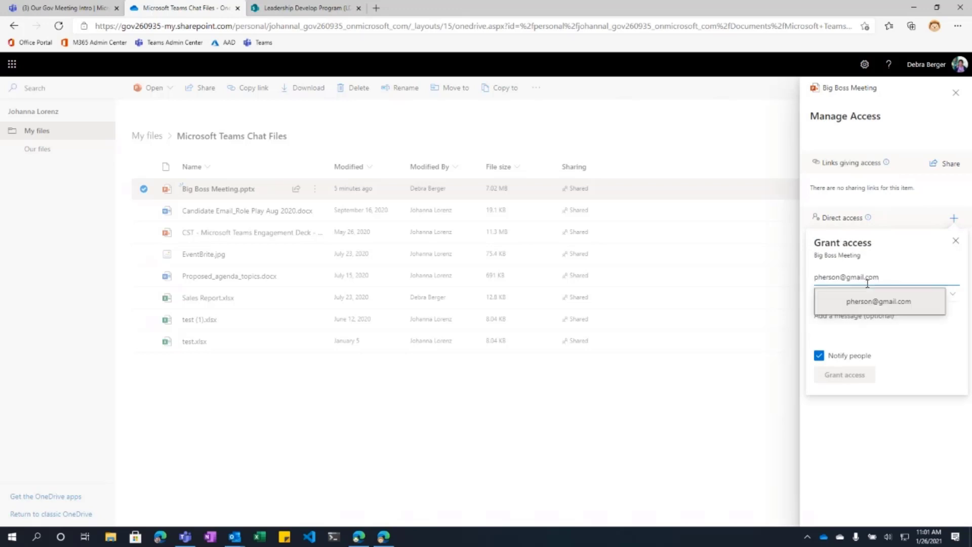
pyautogui.click(878, 301)
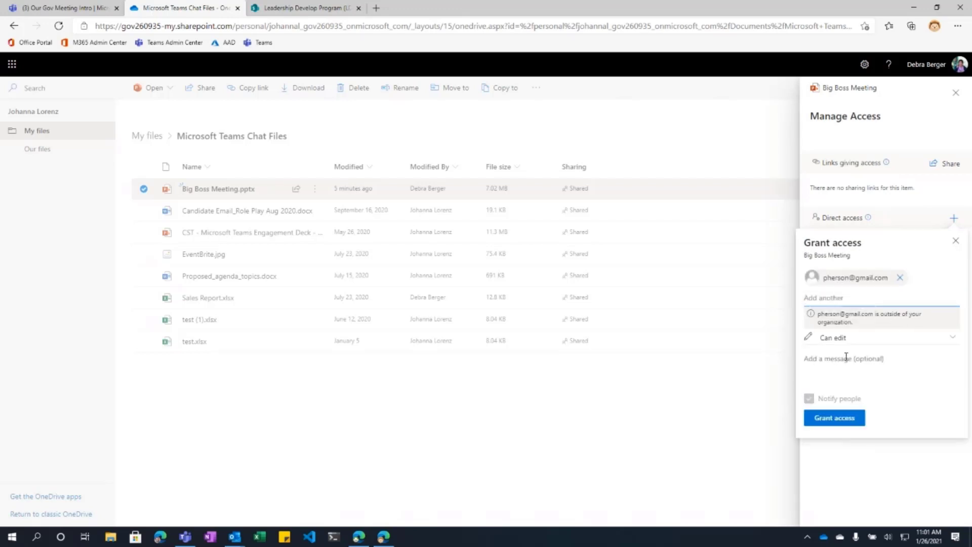
pyautogui.click(831, 422)
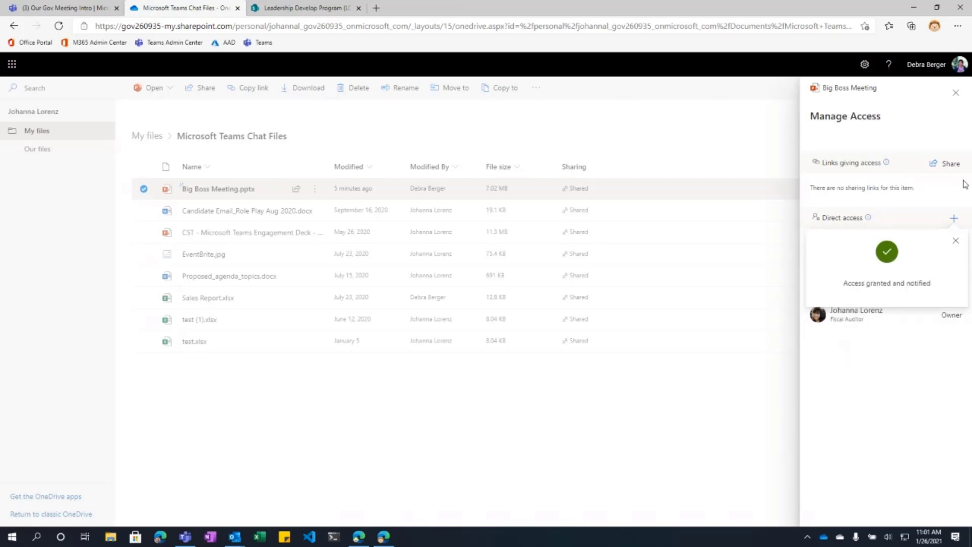
pyautogui.click(956, 240)
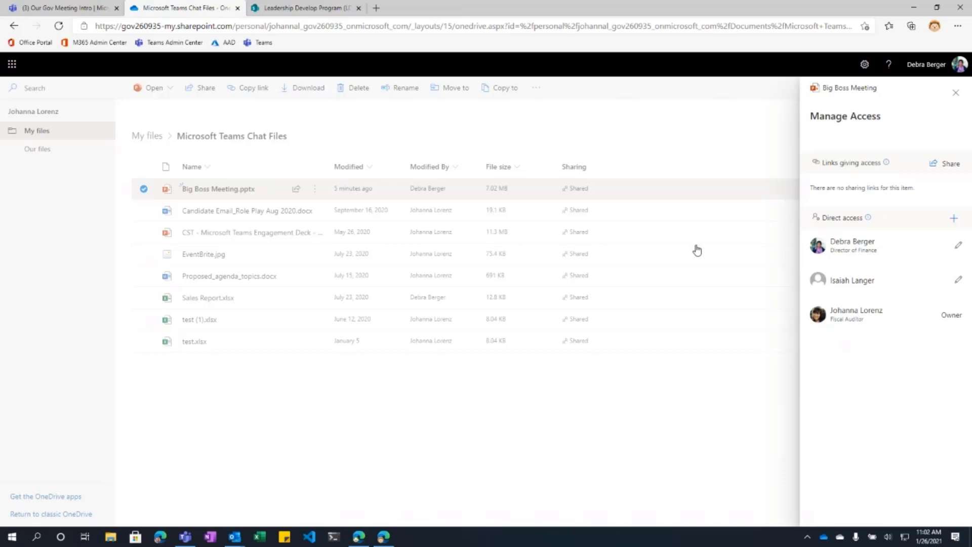
pyautogui.click(955, 92)
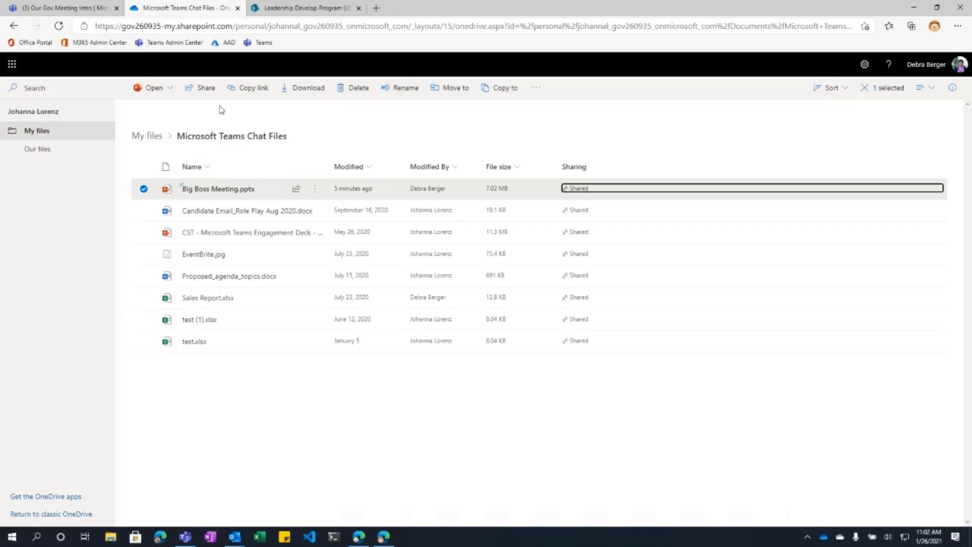
# Step: Return to My files, then open the Meeting Notes tab of Our Gov Meeting Intro in Teams
pyautogui.click(30, 133)
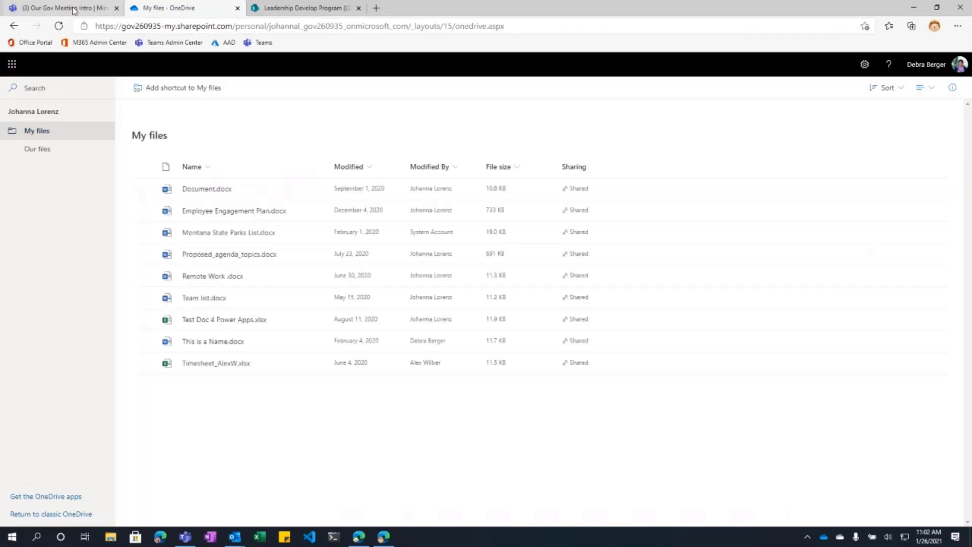
pyautogui.click(74, 9)
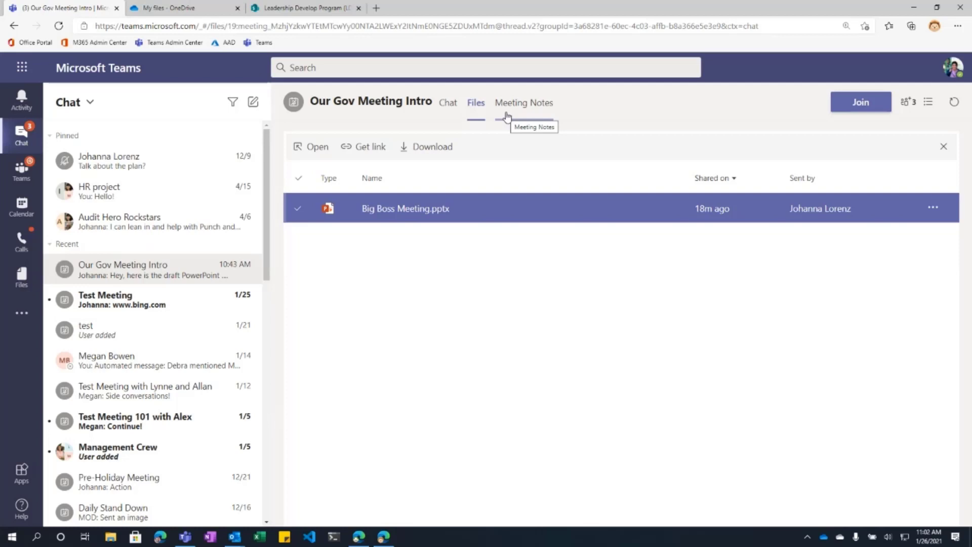
pyautogui.click(540, 105)
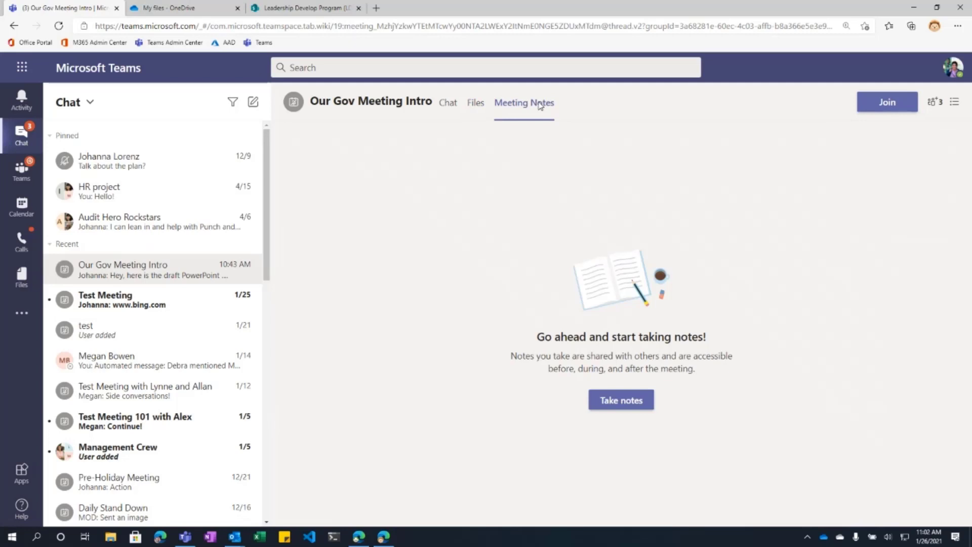
# Step: Start meeting notes, type the test line 'asdf' in the Notes section, and return to Chat
pyautogui.click(621, 409)
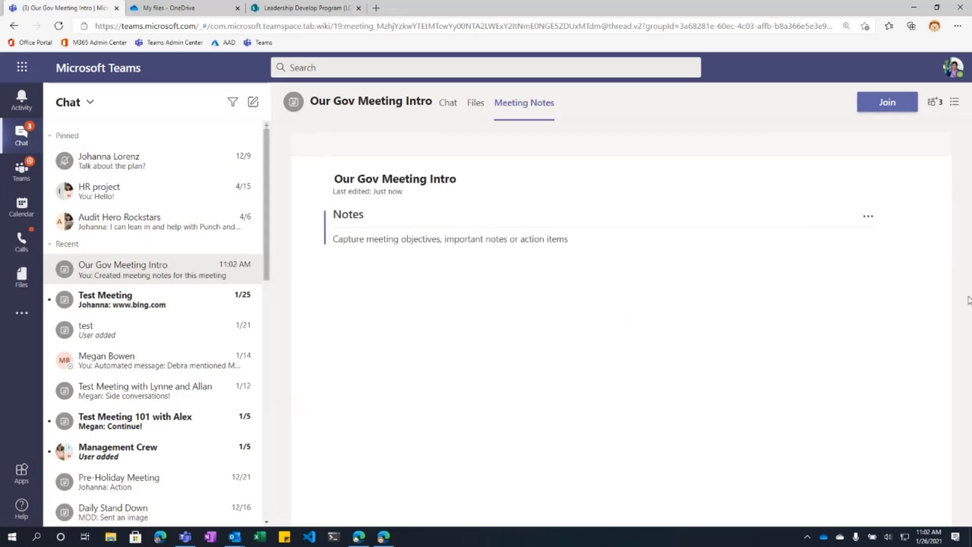
pyautogui.click(870, 216)
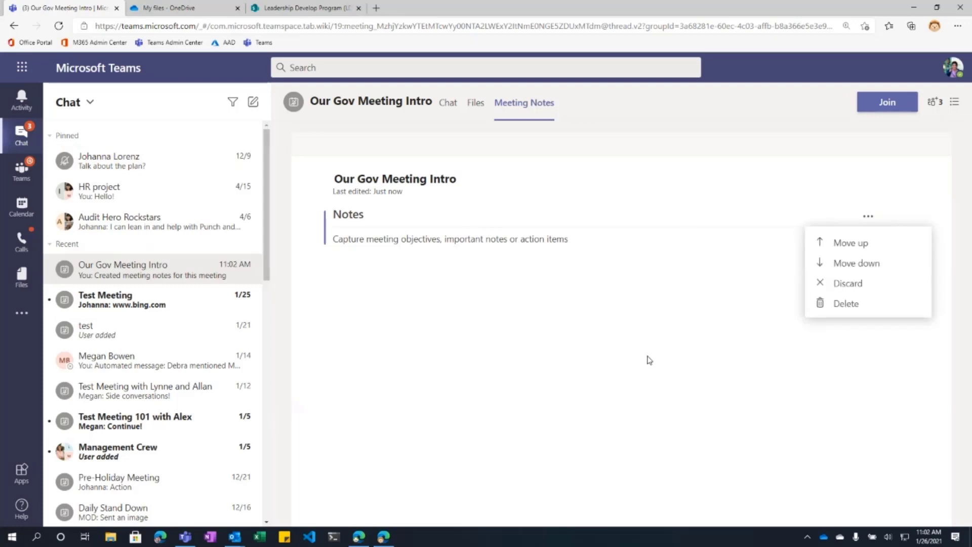
pyautogui.click(513, 294)
pyautogui.click(467, 238)
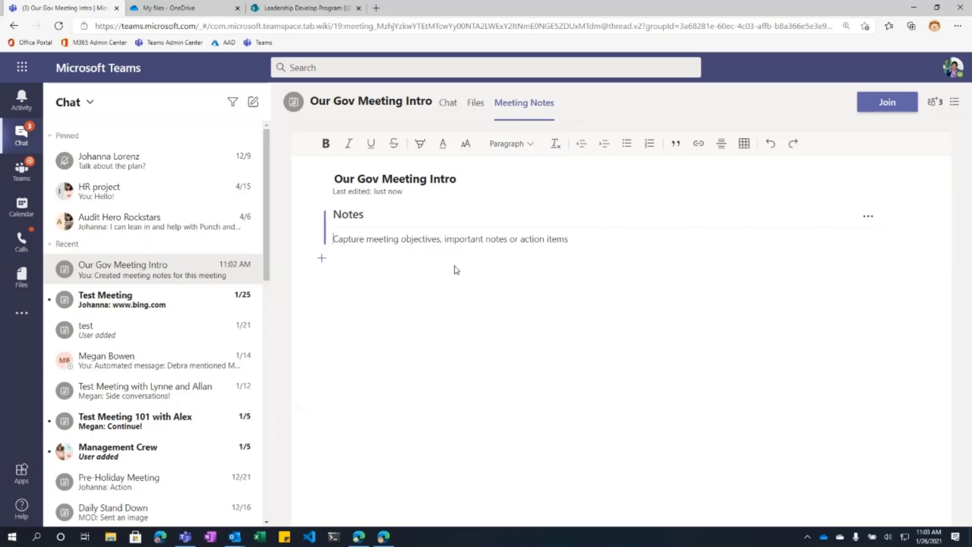
pyautogui.write('asdf')
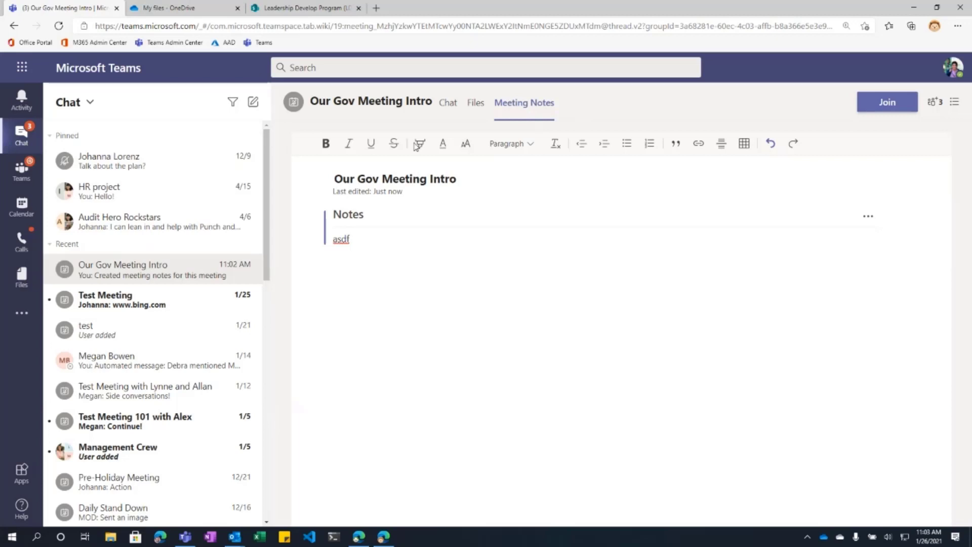
pyautogui.click(448, 104)
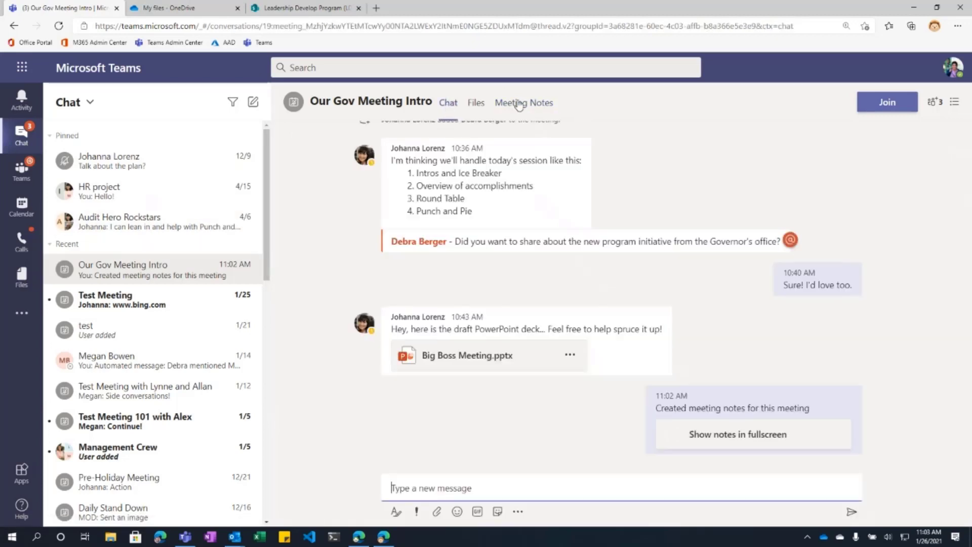
# Step: Glance at Meeting Notes and Chat, then go to the Leadership Develop Program team's General channel
pyautogui.click(525, 104)
pyautogui.click(465, 107)
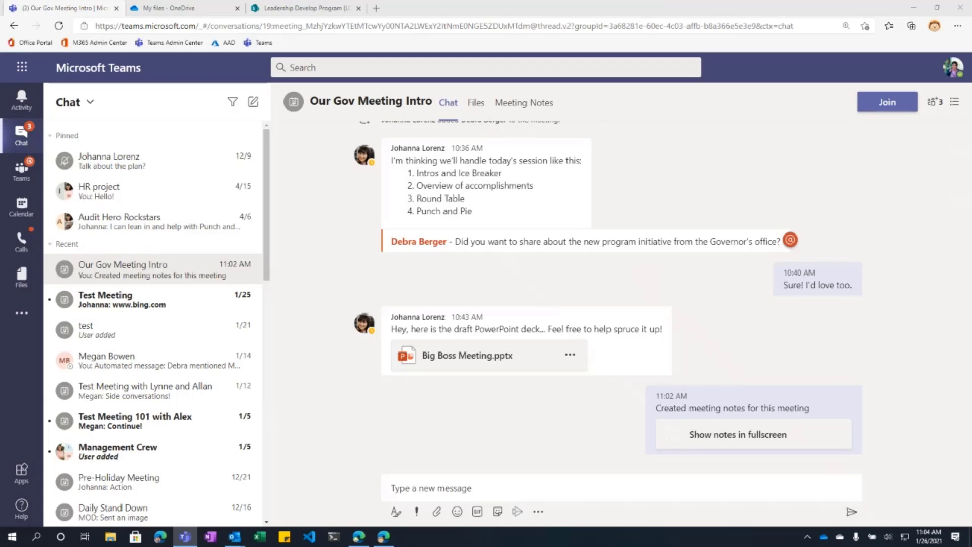
pyautogui.click(20, 171)
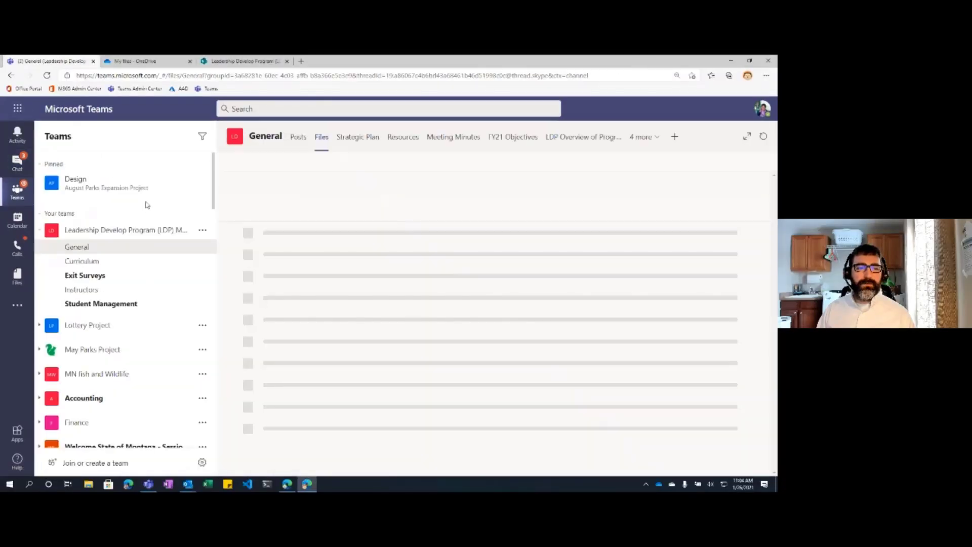
# Step: On the FY21 Objectives board, set the 'Send out ready mix report' task's progress to Completed
pyautogui.click(508, 137)
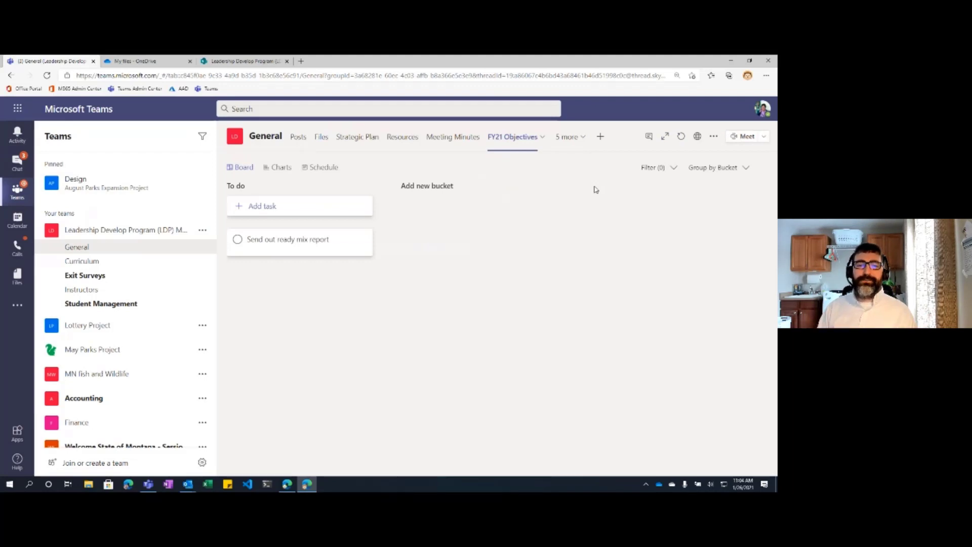
pyautogui.click(285, 246)
pyautogui.click(541, 259)
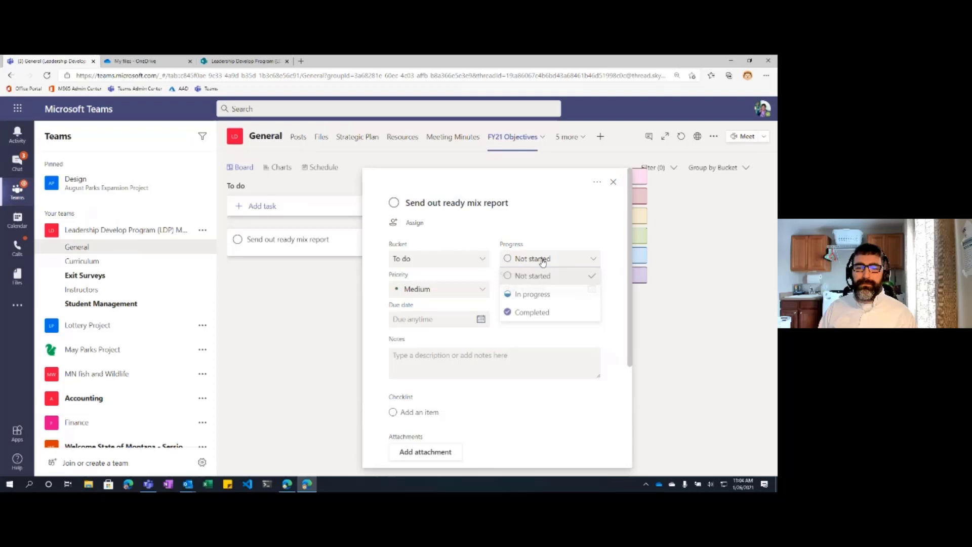
pyautogui.click(536, 312)
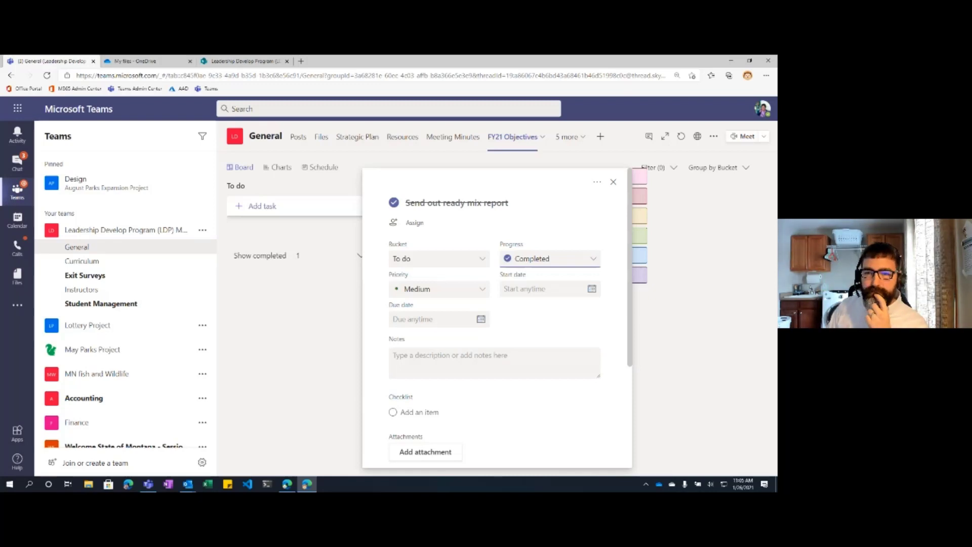
pyautogui.click(612, 182)
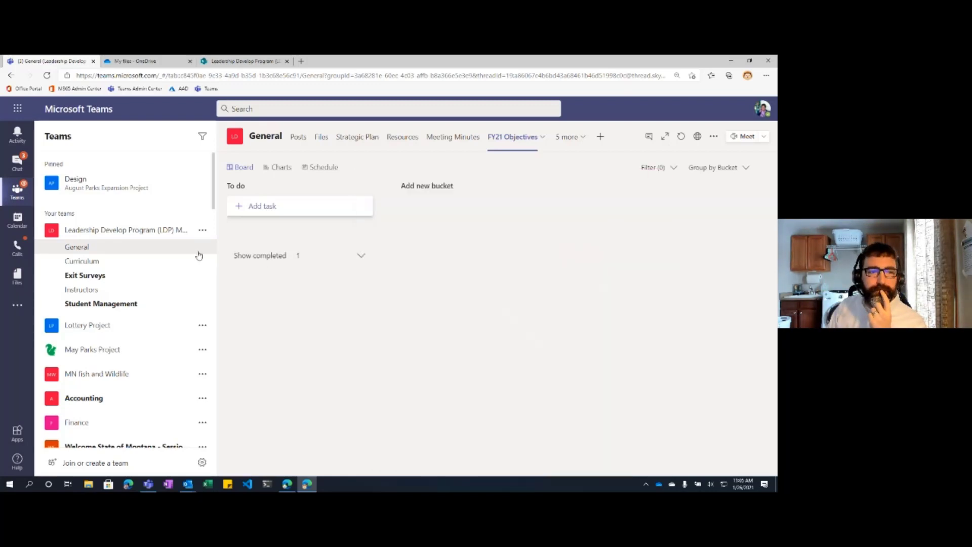
# Step: Open Employee Engagement Plan.docx in Word, close its tab, and return to the Teams tab
pyautogui.click(122, 61)
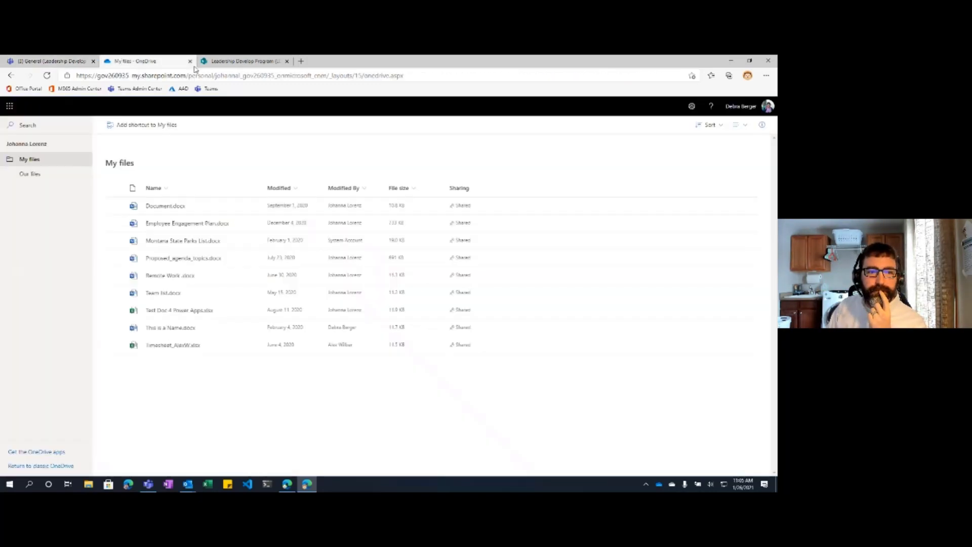
pyautogui.click(178, 226)
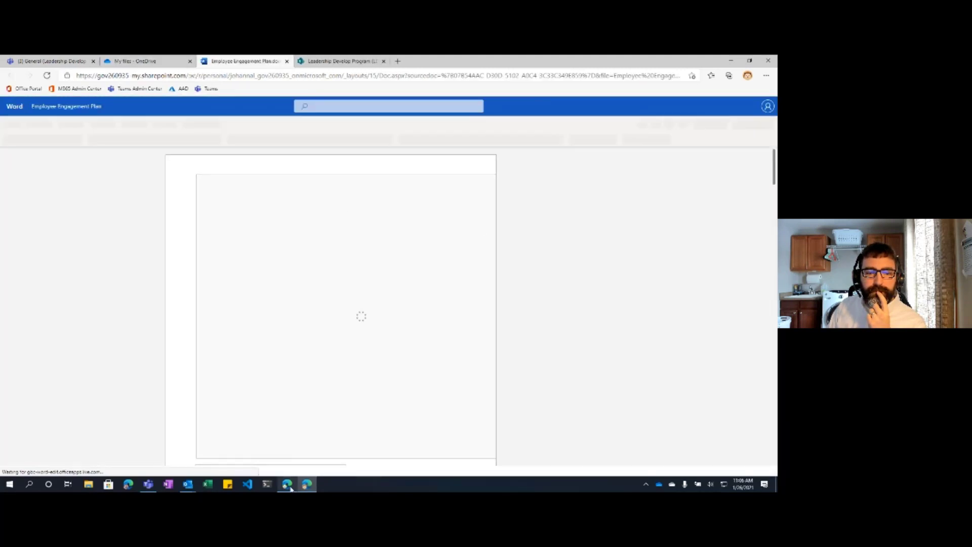
pyautogui.click(288, 485)
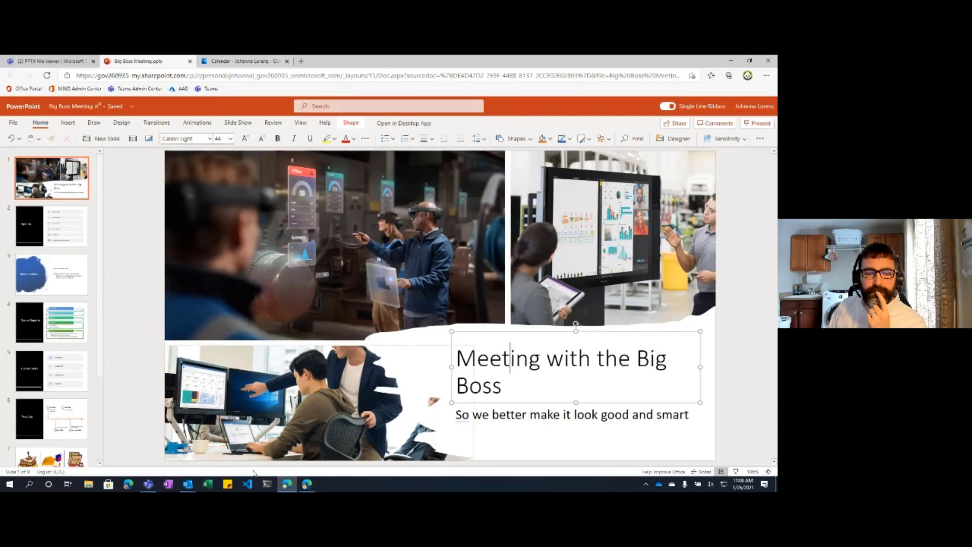
pyautogui.click(311, 485)
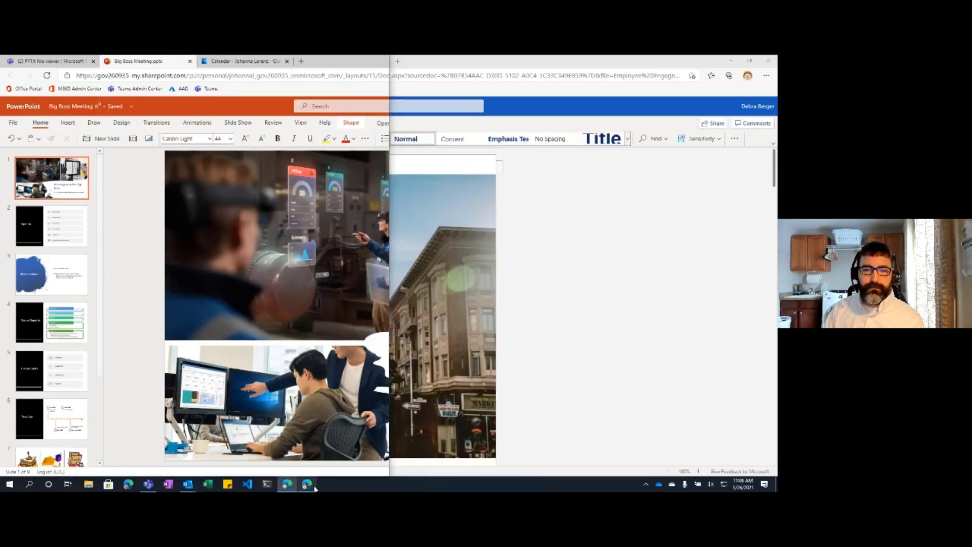
pyautogui.click(304, 443)
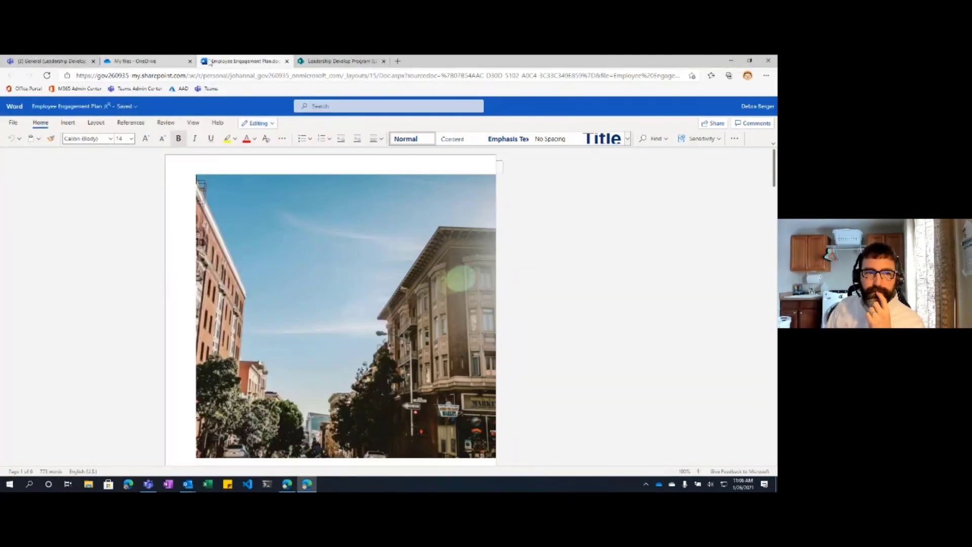
pyautogui.middleClick(210, 61)
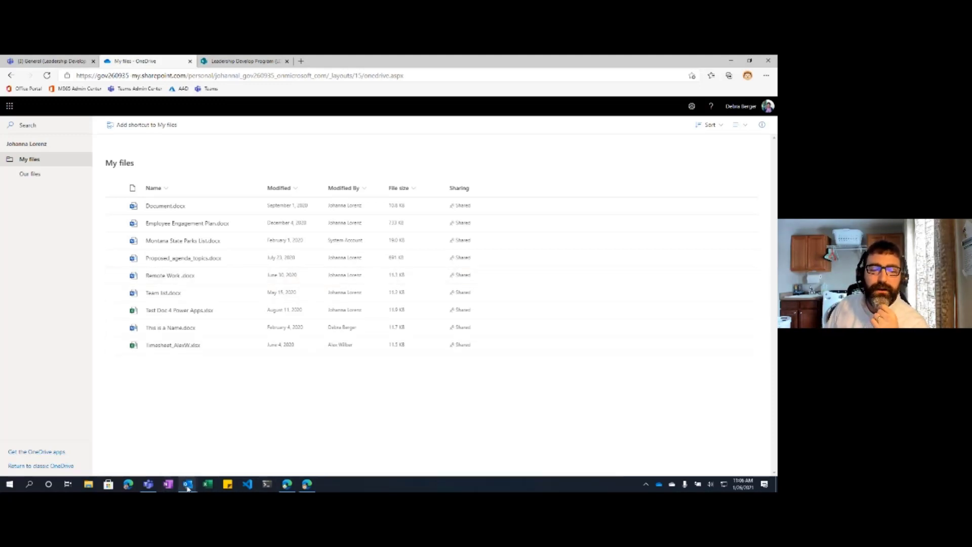
pyautogui.click(56, 61)
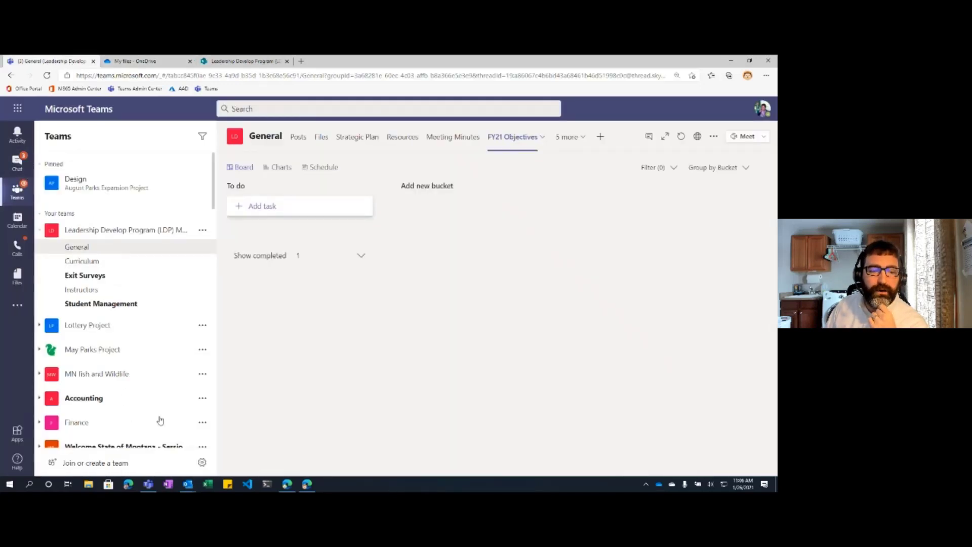
# Step: In the other browser window, maximize and close the Big Boss Meeting.pptx viewer
pyautogui.click(296, 487)
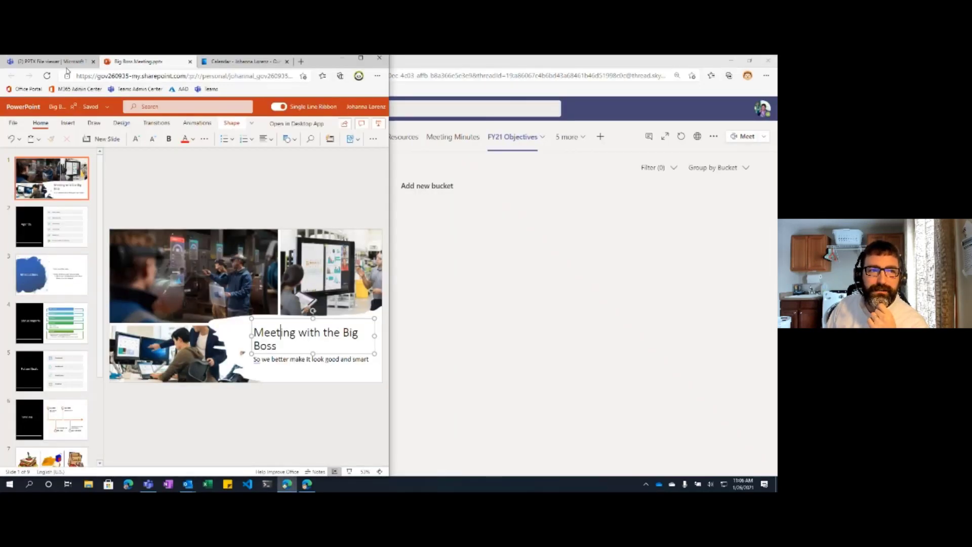
pyautogui.click(61, 63)
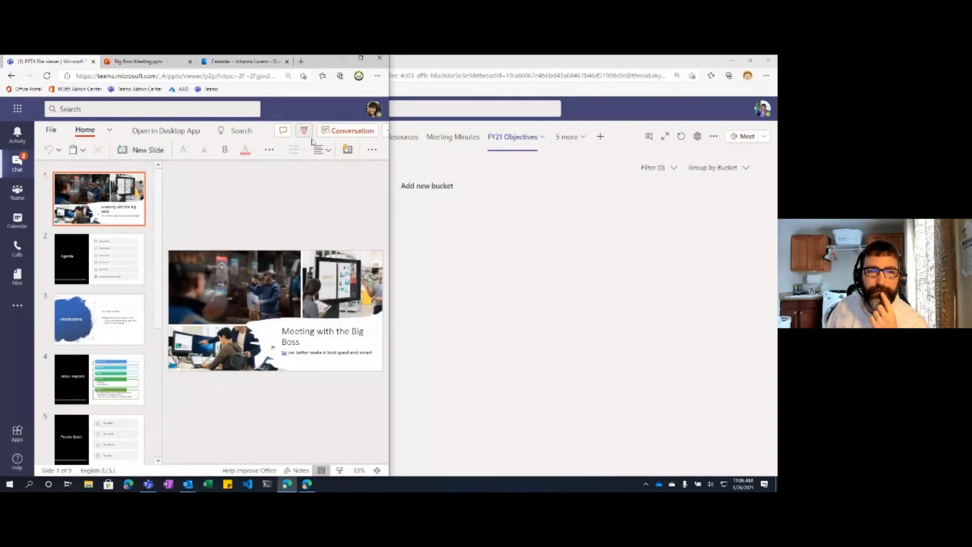
pyautogui.click(366, 59)
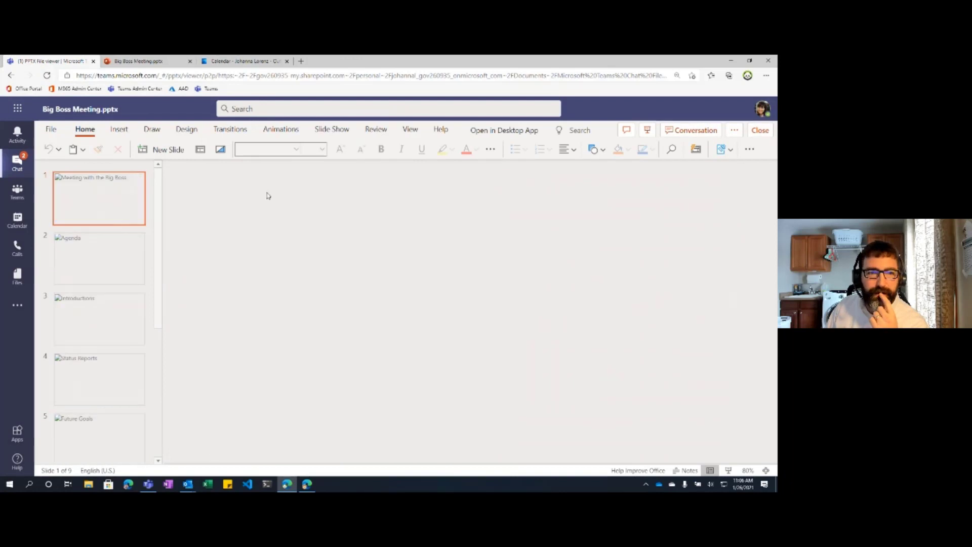
pyautogui.click(760, 130)
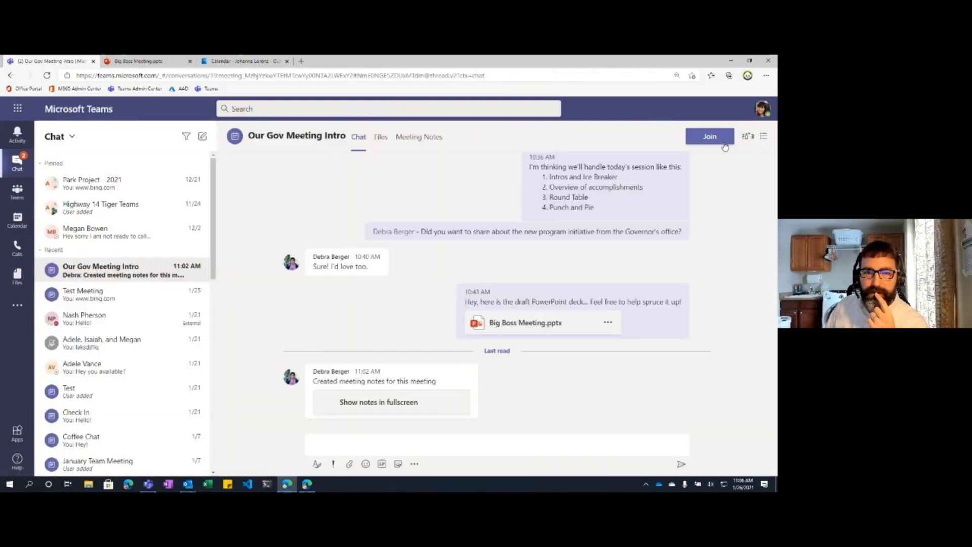
# Step: Replace 'asdf' in the meeting notes with 'Best meeting ever so far!'
pyautogui.click(419, 138)
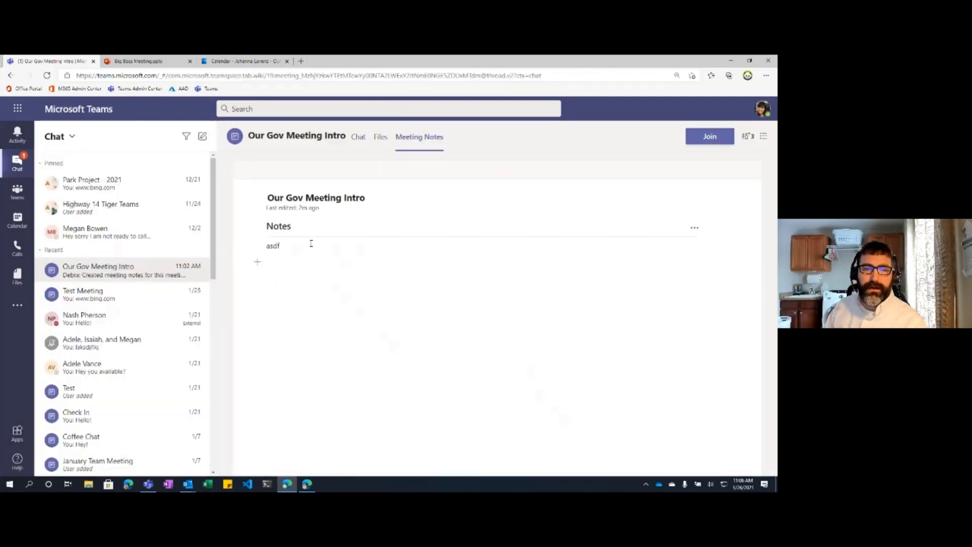
pyautogui.click(306, 244)
pyautogui.moveTo(279, 245); pyautogui.dragTo(261, 247)
pyautogui.write('Be')
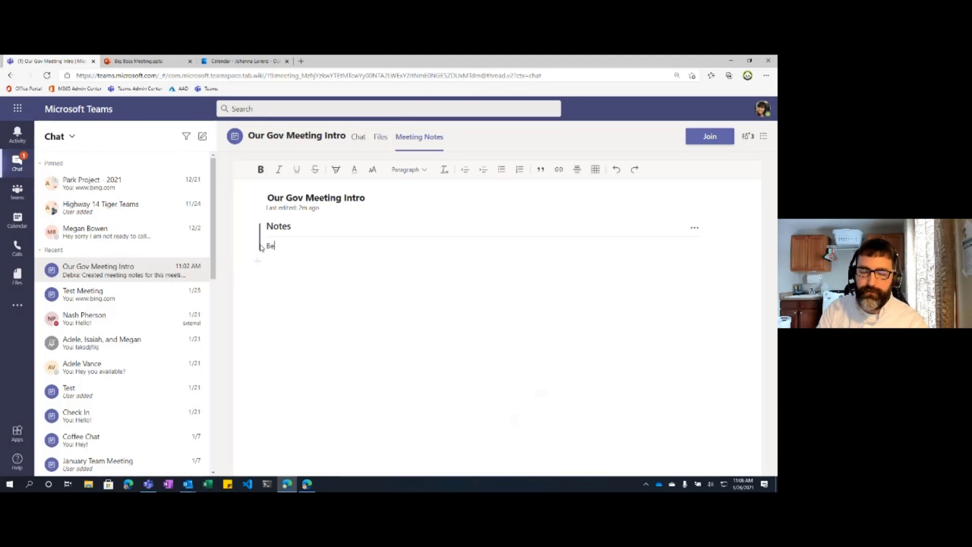
pyautogui.write('st meeting ever ')
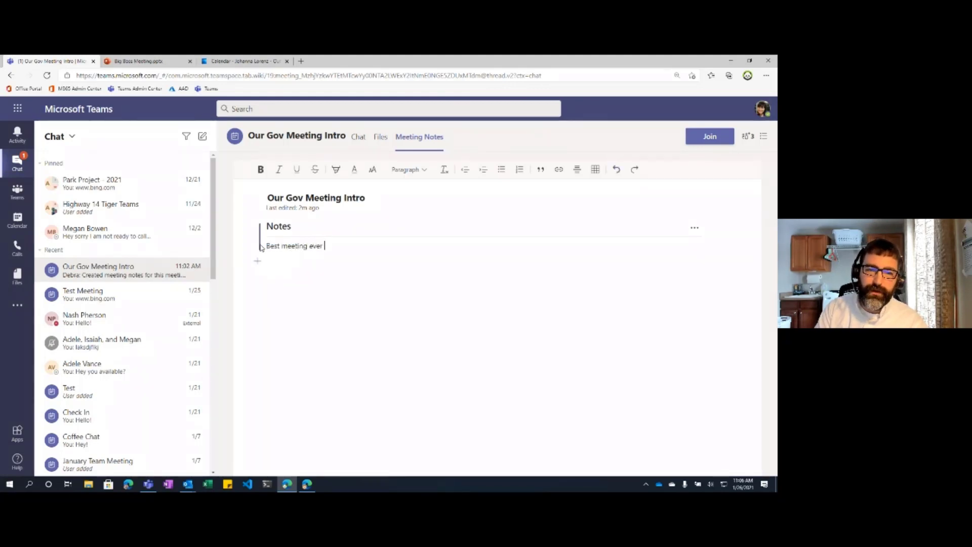
pyautogui.write('so far!')
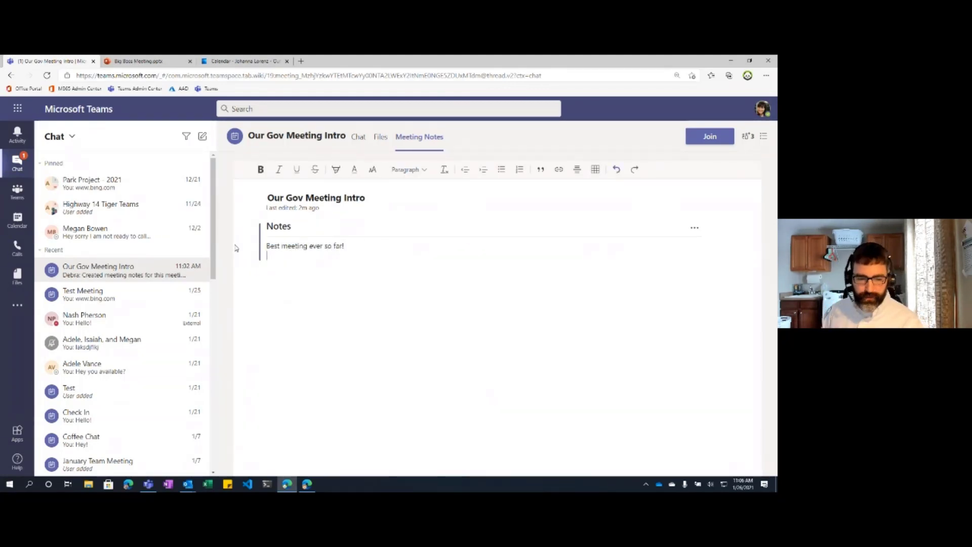
# Step: In the other participant's window, add a signed 'Totally agree!' line below the first note
pyautogui.click(307, 485)
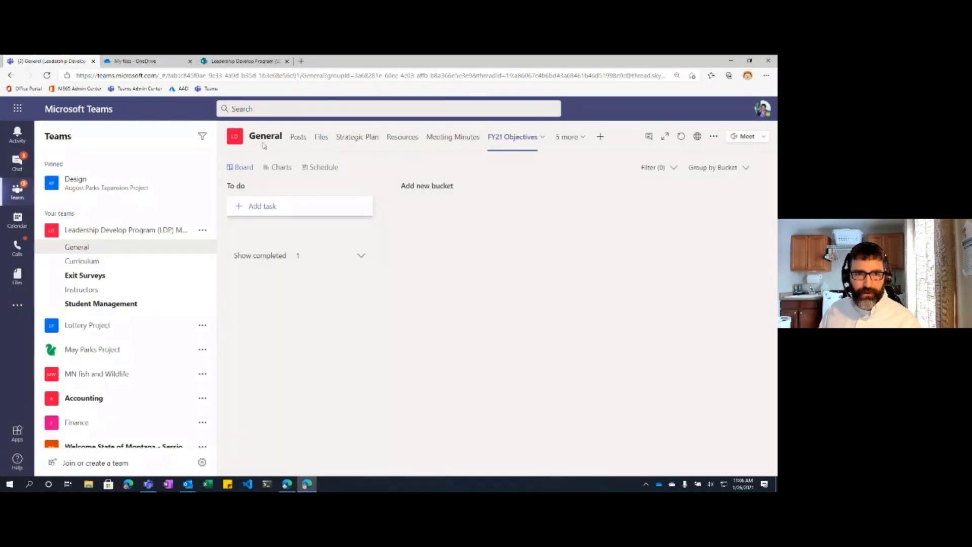
pyautogui.click(24, 160)
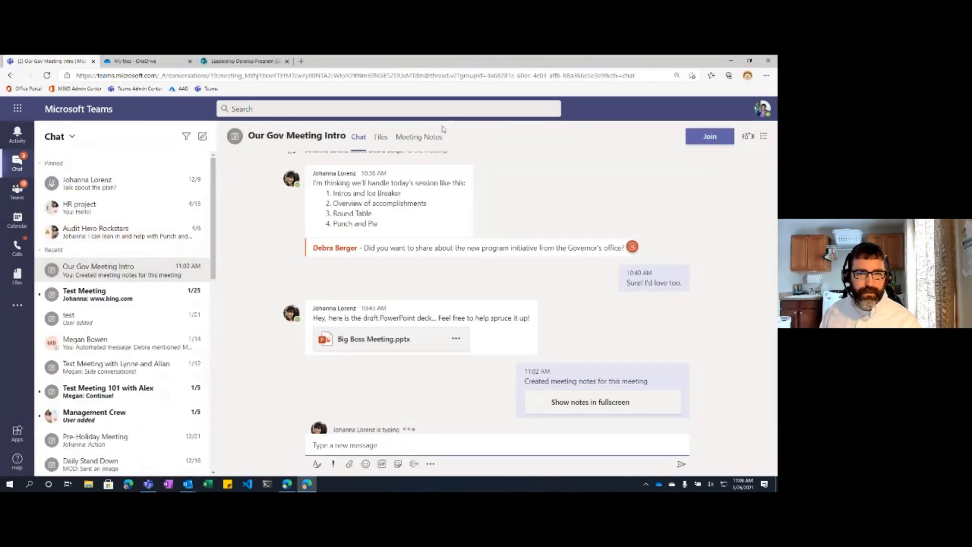
pyautogui.click(427, 137)
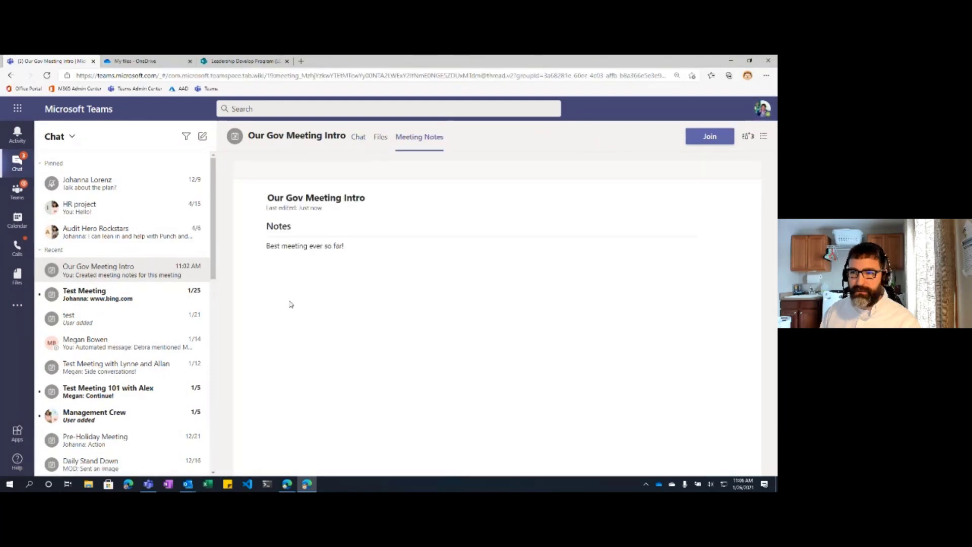
pyautogui.click(358, 247)
pyautogui.press('Return')
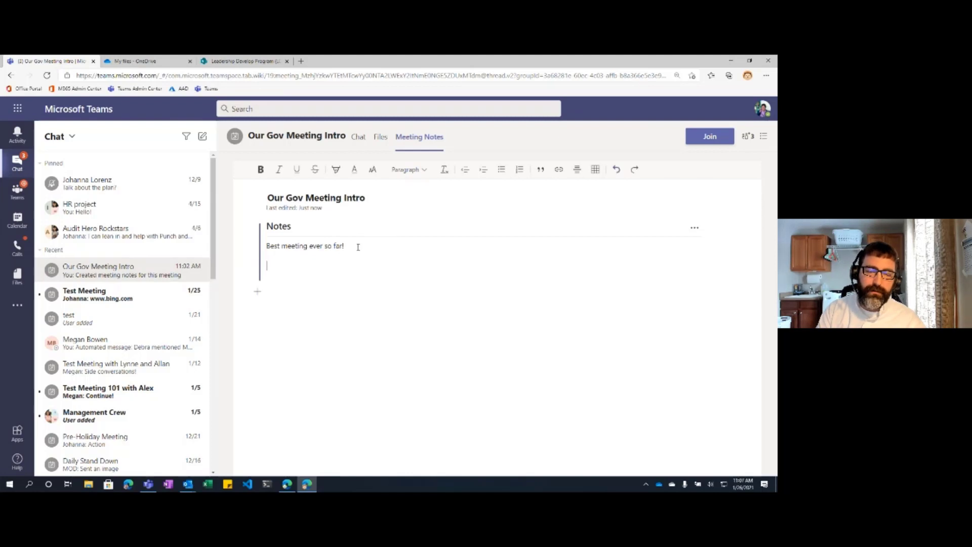
pyautogui.write('Totally agre')
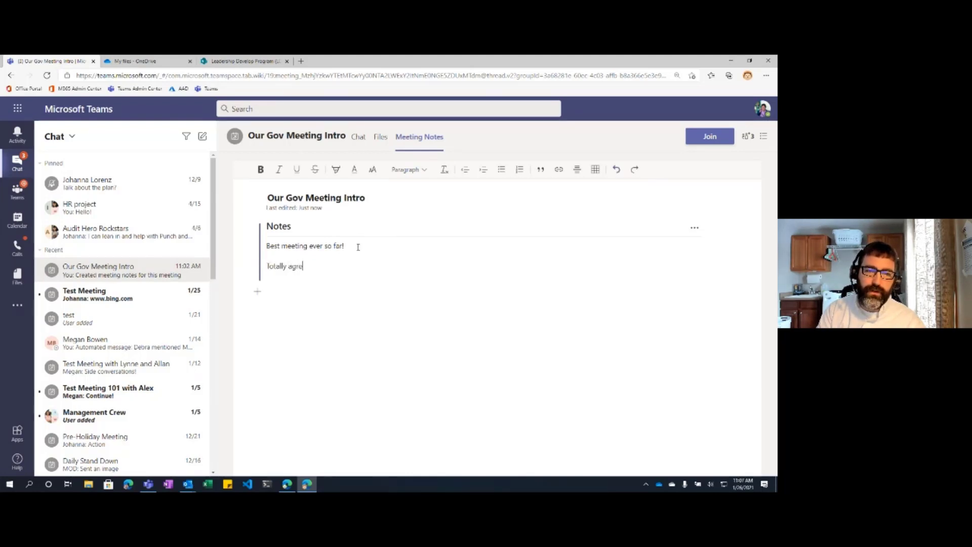
pyautogui.write('e ! -Debra')
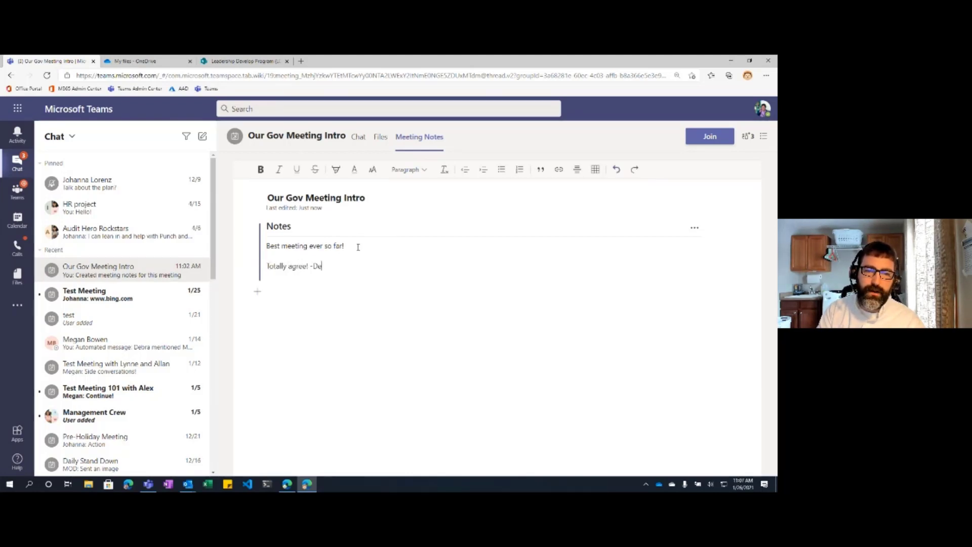
# Step: Snap the two participants' Teams windows right and left to compare the shared notes side by side
pyautogui.press('super+Right')
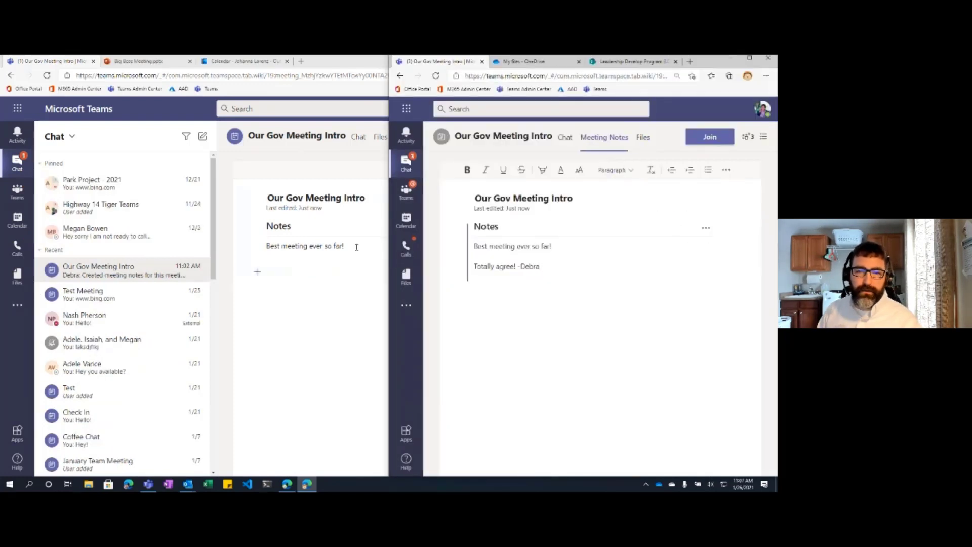
pyautogui.press('Return')
pyautogui.press('Return')
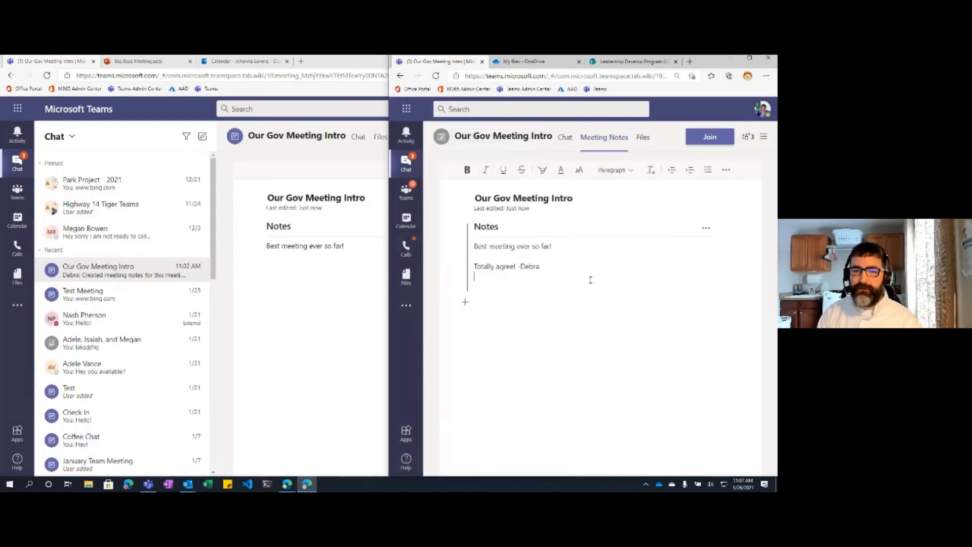
pyautogui.click(357, 297)
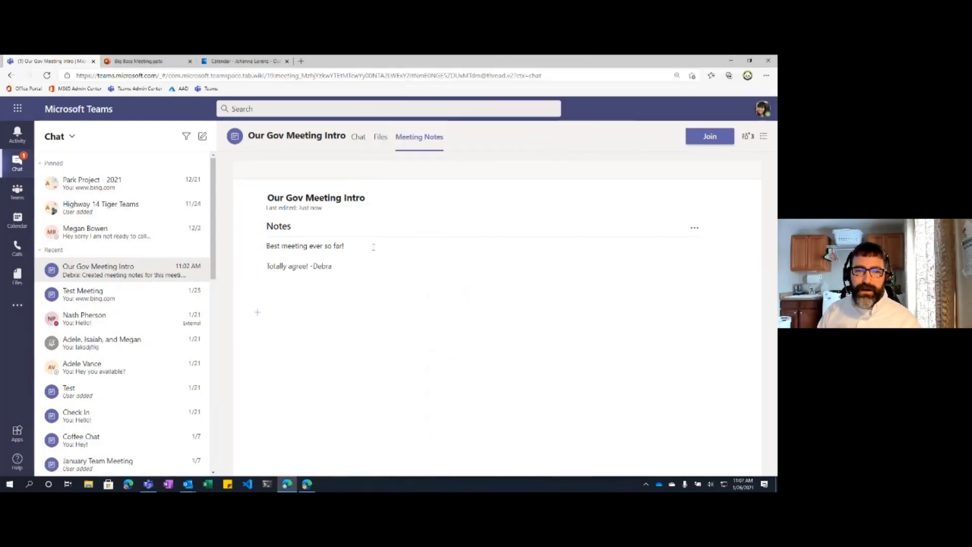
pyautogui.hotkey('alt', 'Tab')
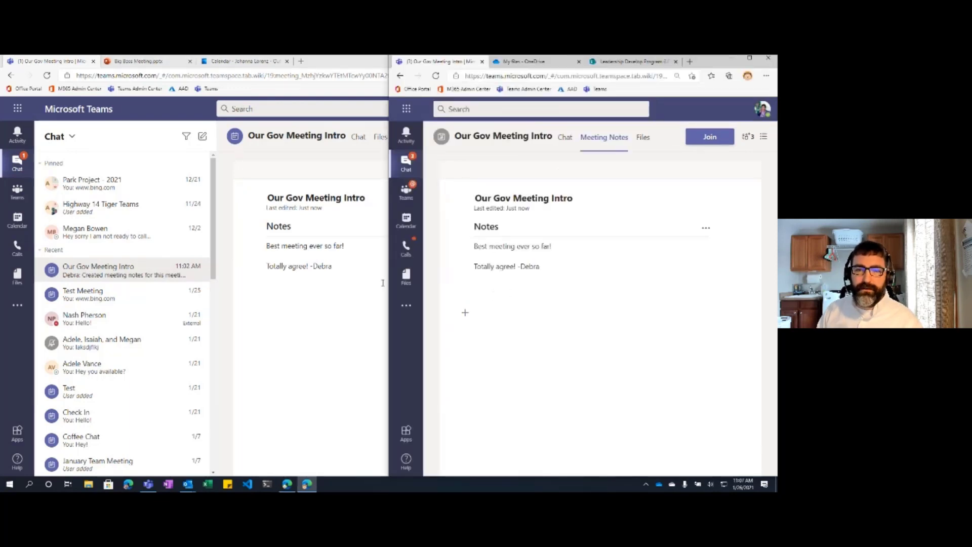
pyautogui.click(232, 336)
pyautogui.press('super+Left')
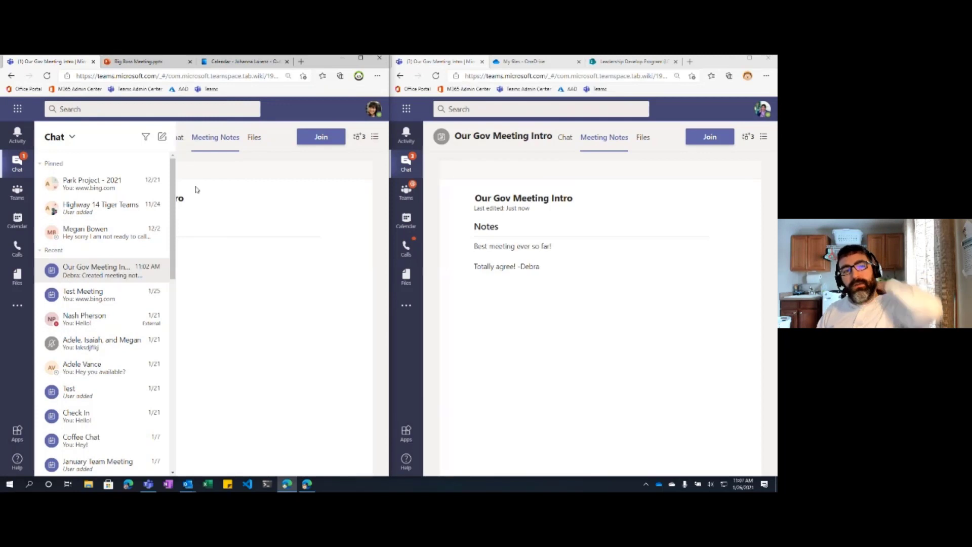
pyautogui.click(291, 123)
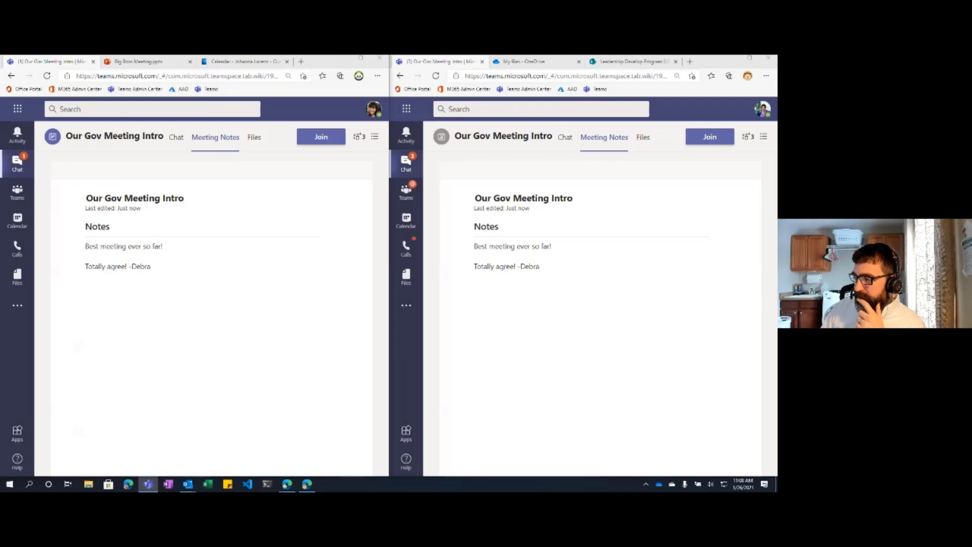
# Step: Maximize Teams on the LDP General channel and start a new post showing its attach options
pyautogui.click(16, 199)
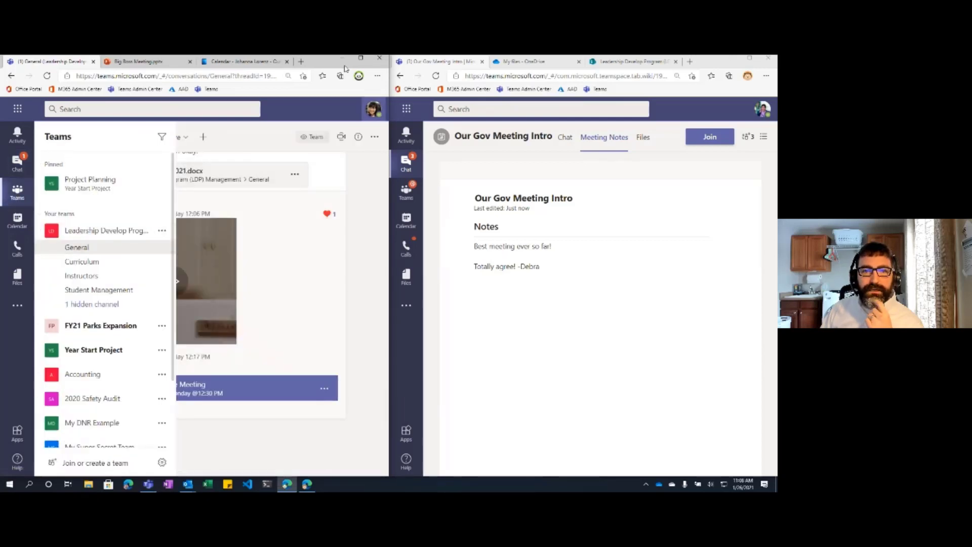
pyautogui.click(361, 59)
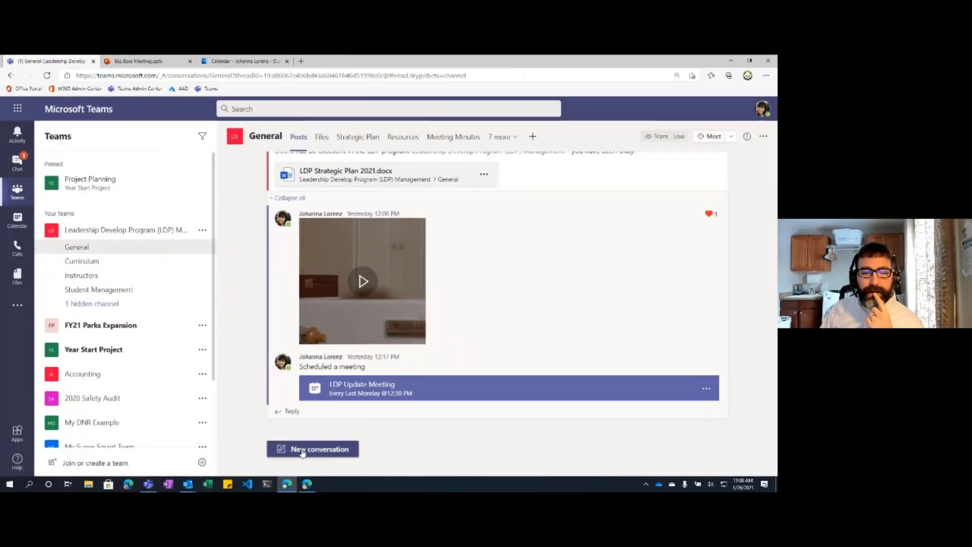
pyautogui.click(303, 449)
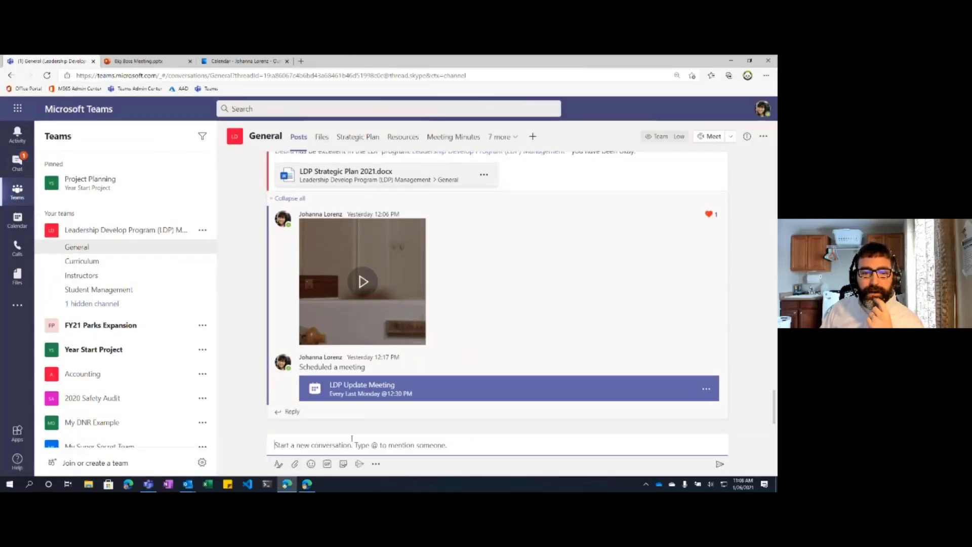
pyautogui.click(295, 465)
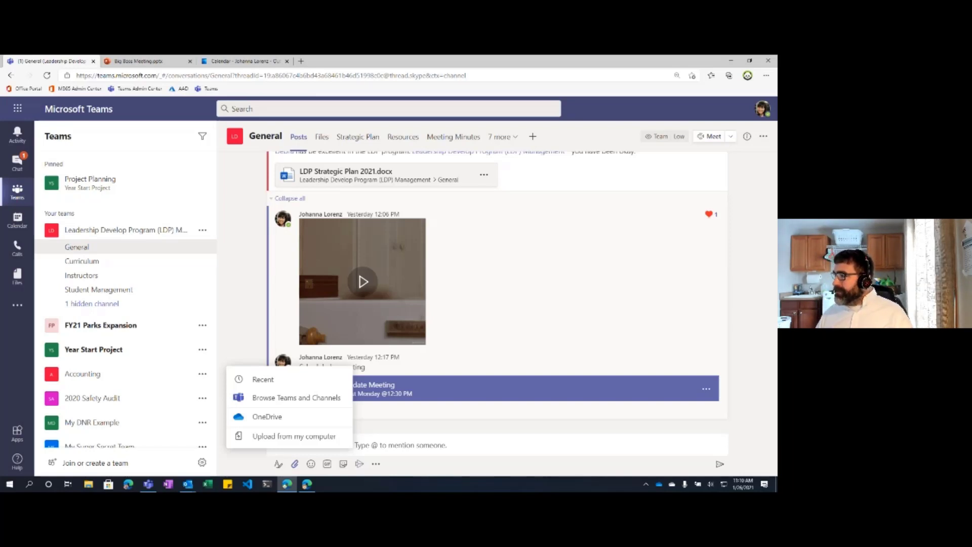
pyautogui.hotkey('alt', 'Tab')
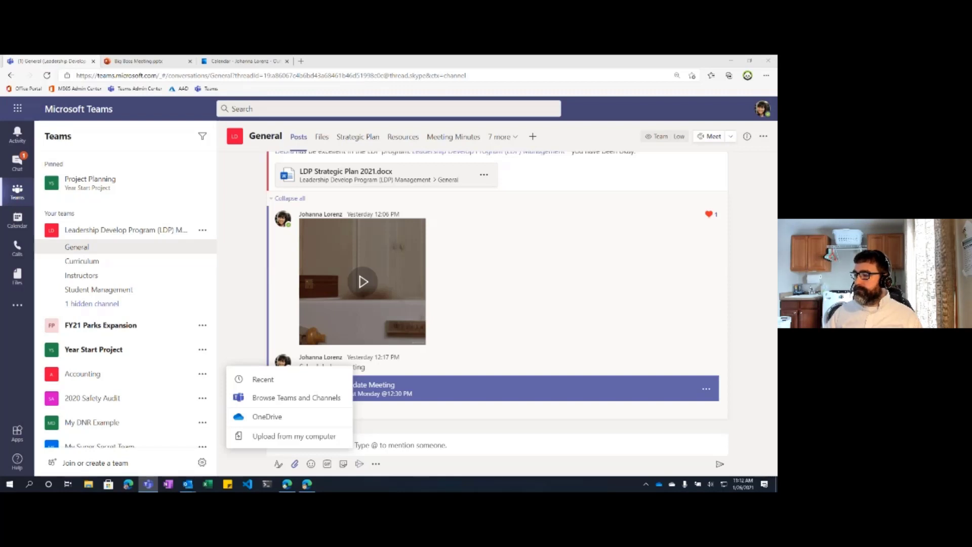
# Step: Discard the draft post and open Our Gov Meeting Intro from the calendar to review its details
pyautogui.click(94, 252)
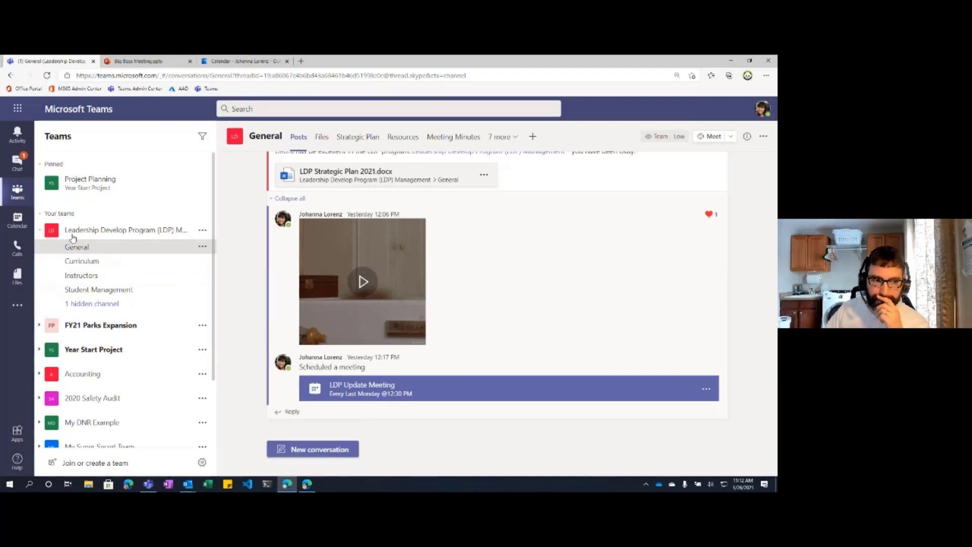
pyautogui.click(17, 221)
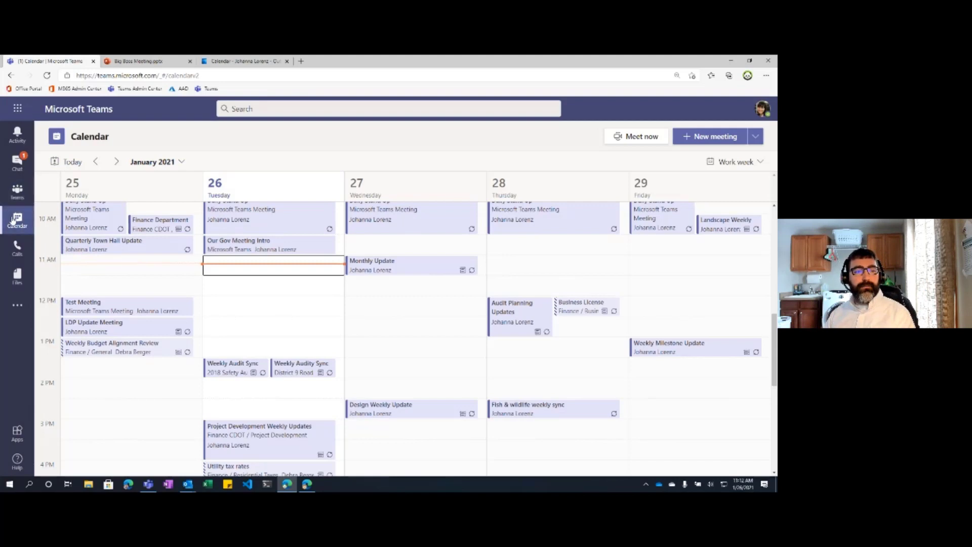
pyautogui.doubleClick(278, 249)
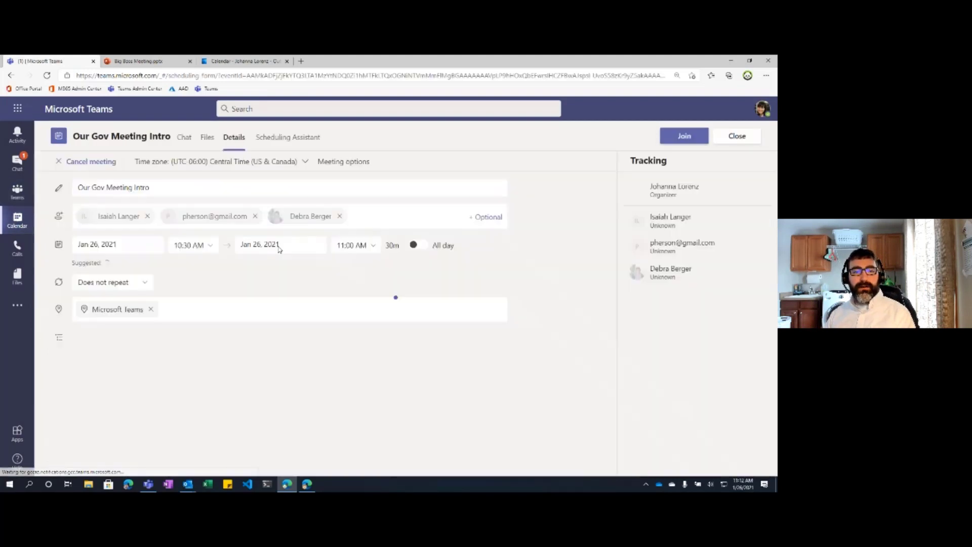
pyautogui.scroll(-2, 170, 372)
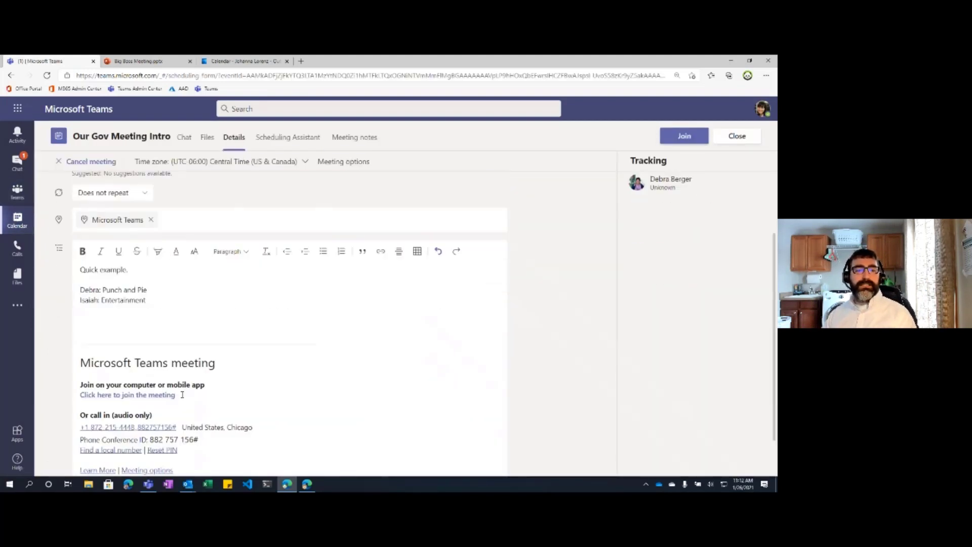
pyautogui.moveTo(268, 446); pyautogui.dragTo(25, 243)
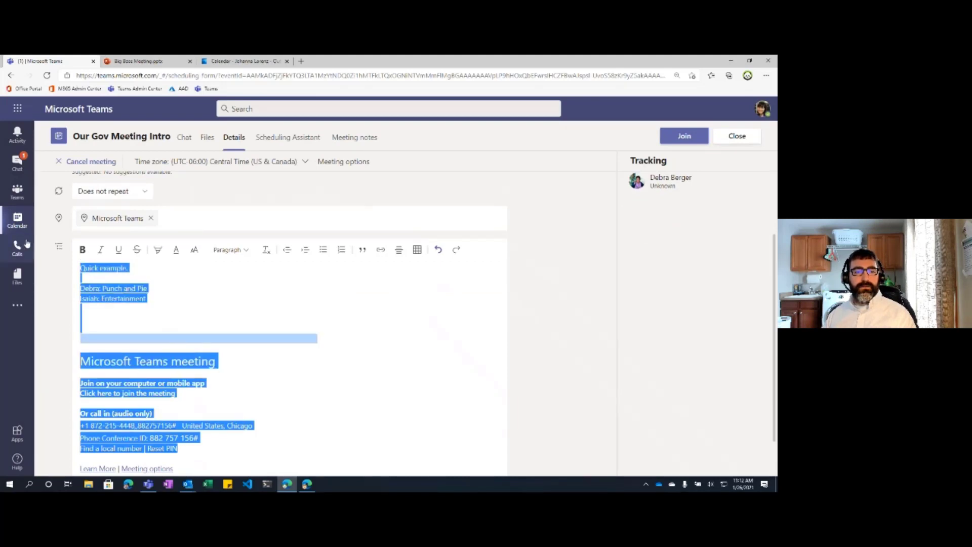
pyautogui.scroll(2, 282, 313)
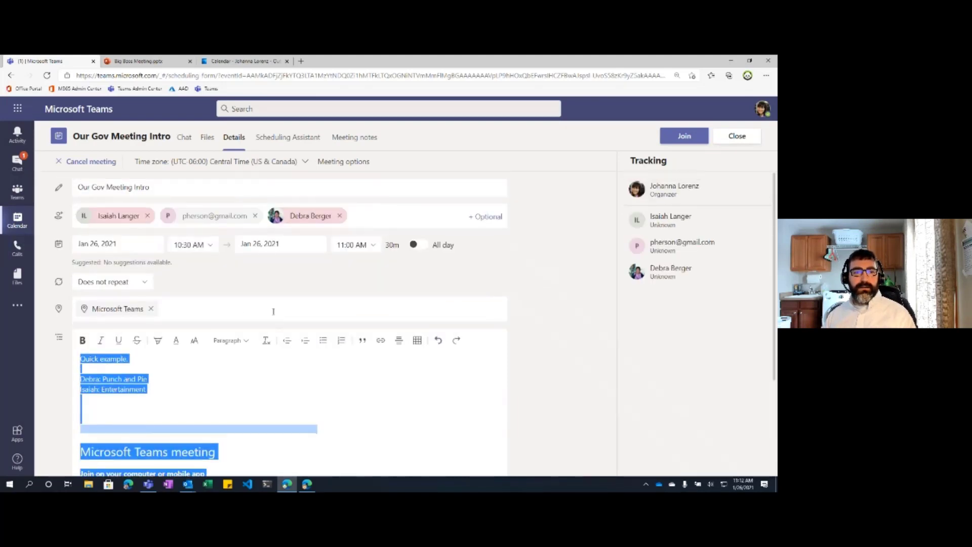
# Step: Look through the meeting's Chat, Files and Meeting notes tabs, then return to Details
pyautogui.click(186, 141)
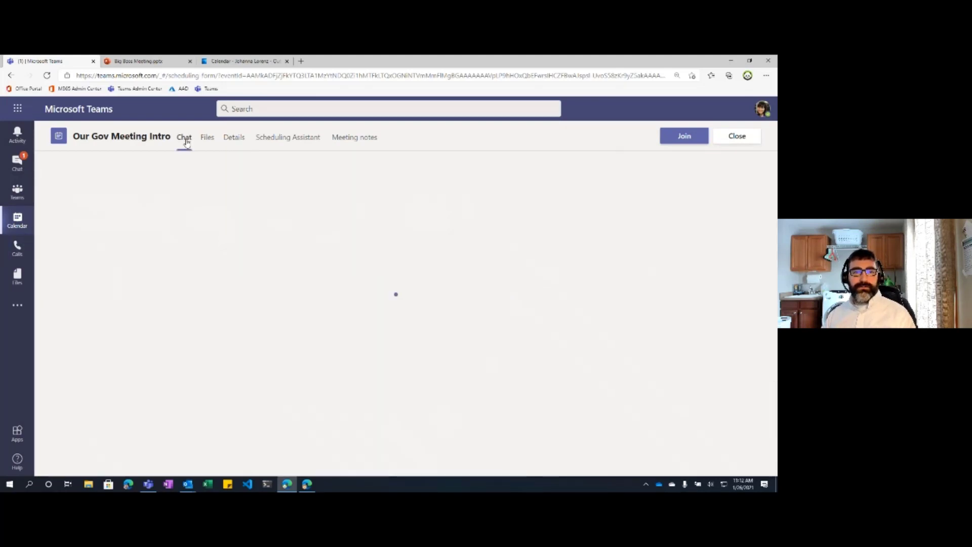
pyautogui.click(212, 143)
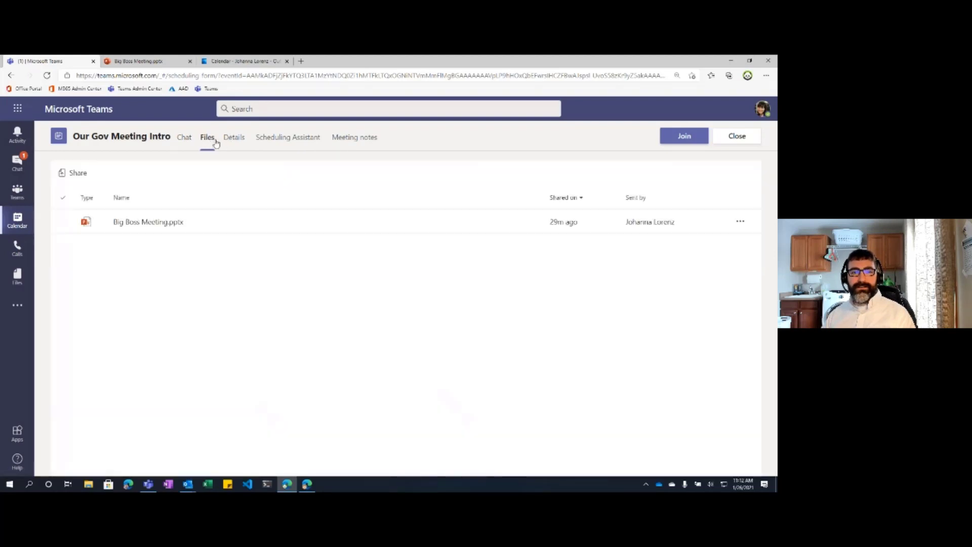
pyautogui.click(361, 144)
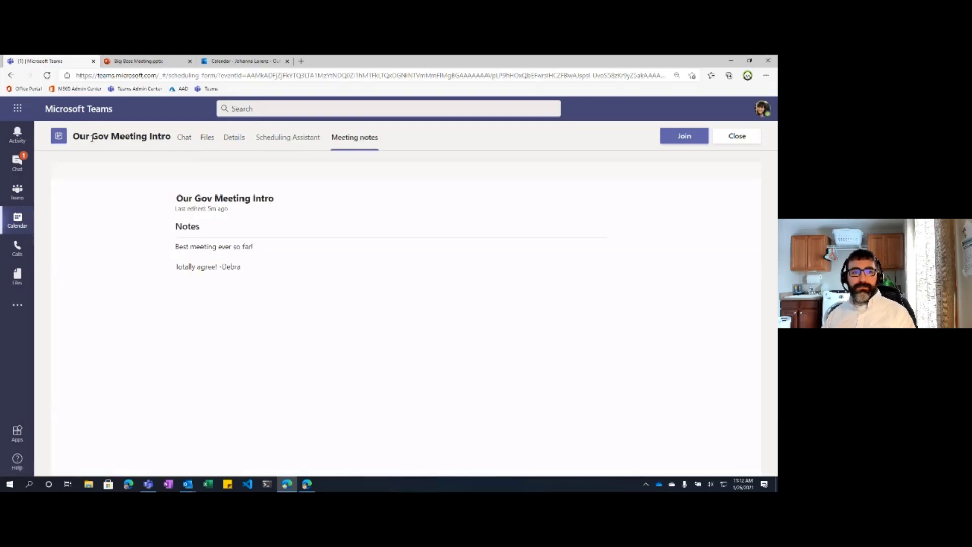
pyautogui.click(241, 147)
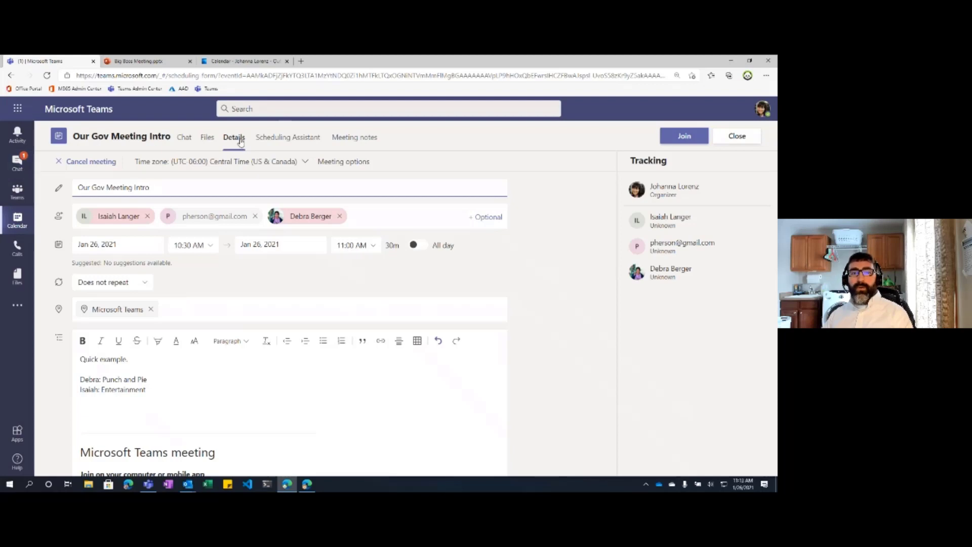
# Step: Revisit the Test Meeting and Our Gov Meeting Intro chats, then return to the January 25–29 calendar week
pyautogui.click(18, 162)
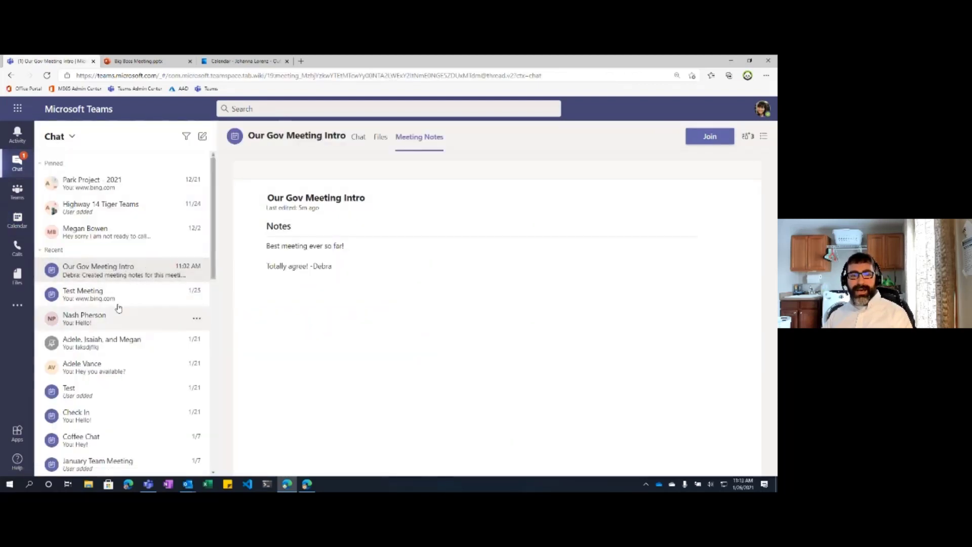
pyautogui.click(108, 292)
pyautogui.click(102, 276)
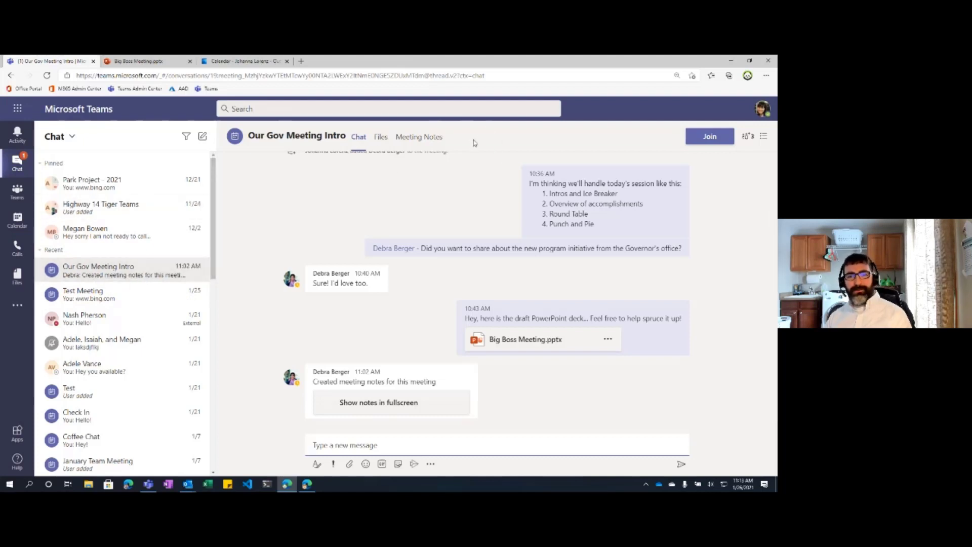
pyautogui.click(14, 229)
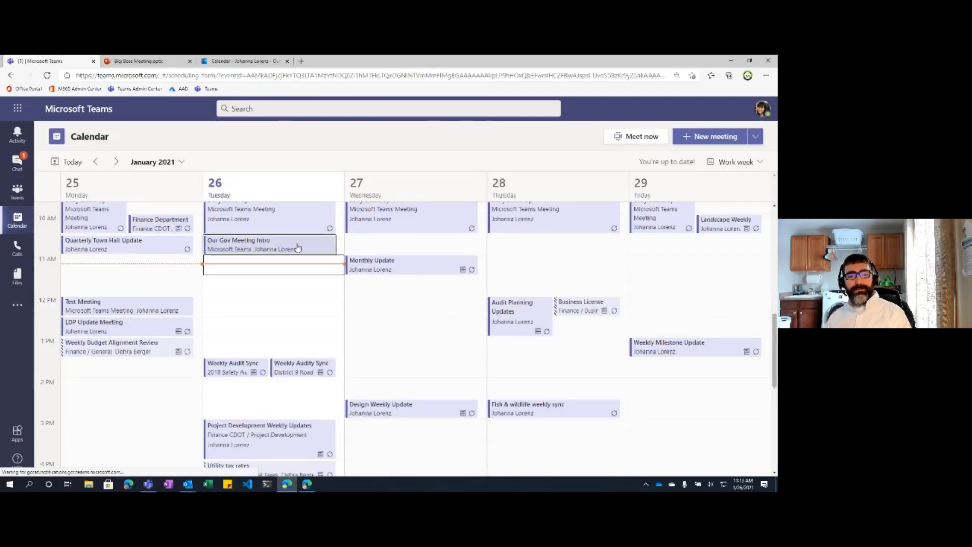
# Step: Open the Our Gov Meeting Intro event, then its conversation showing Big Boss Meeting.pptx
pyautogui.doubleClick(297, 245)
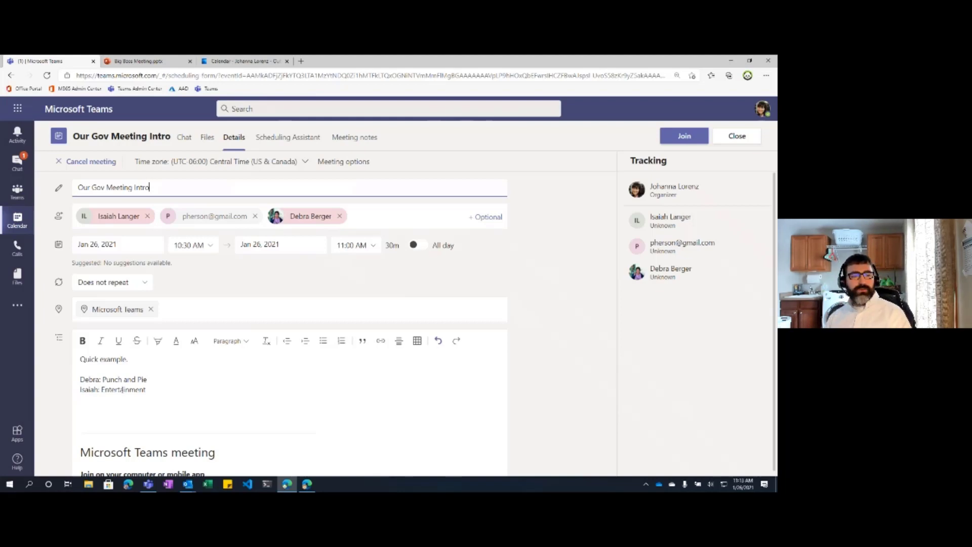
pyautogui.click(26, 202)
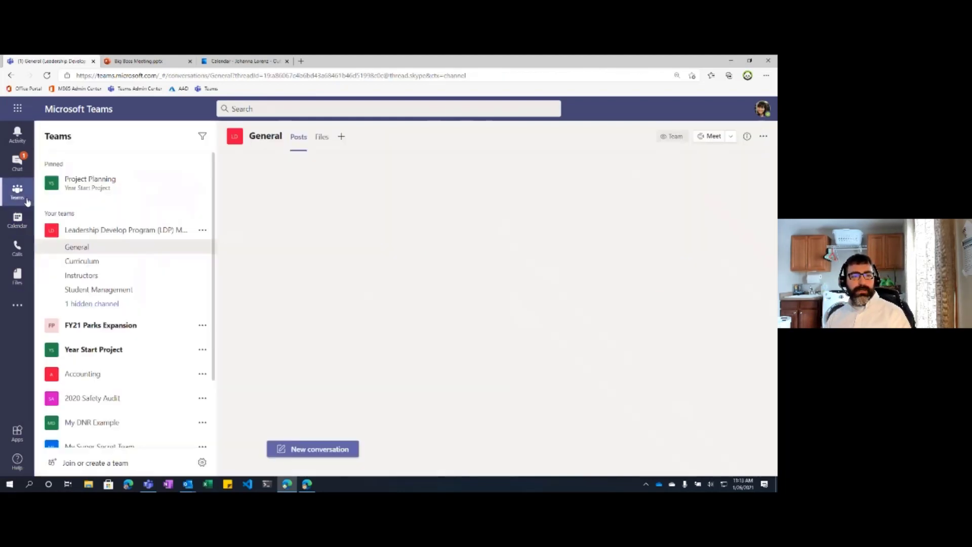
pyautogui.click(25, 171)
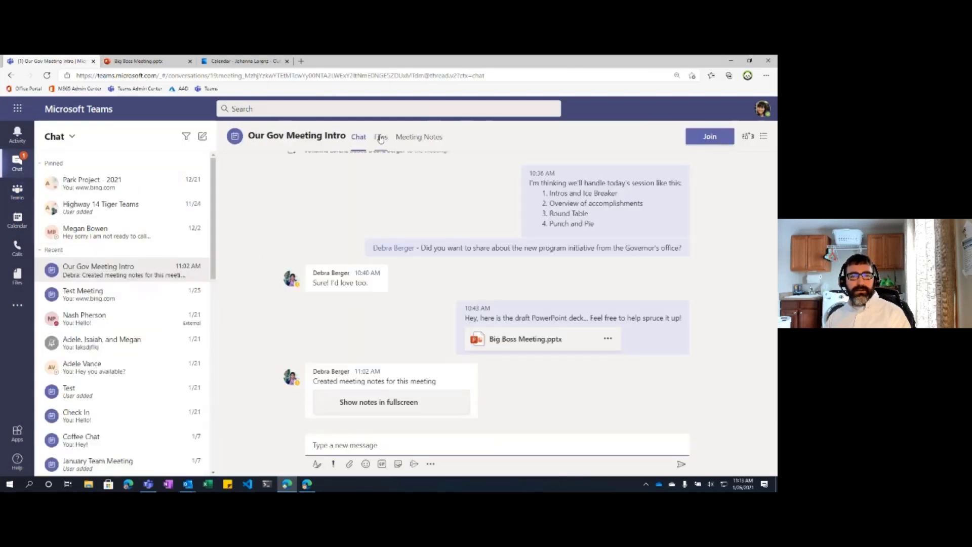
# Step: Show the Our Gov Meeting Intro chat's Files tab, listing Big Boss Meeting.pptx
pyautogui.click(380, 138)
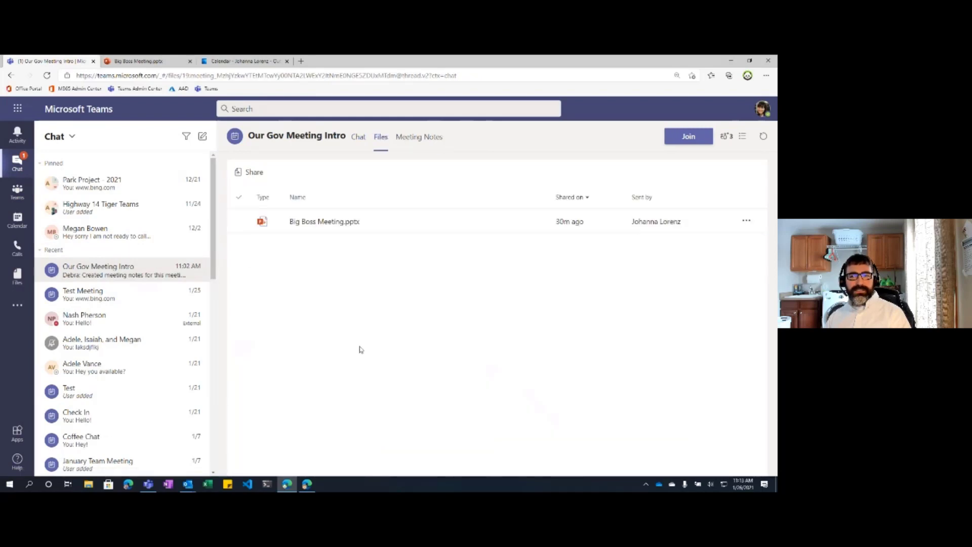
pyautogui.rightClick(308, 265)
pyautogui.click(284, 266)
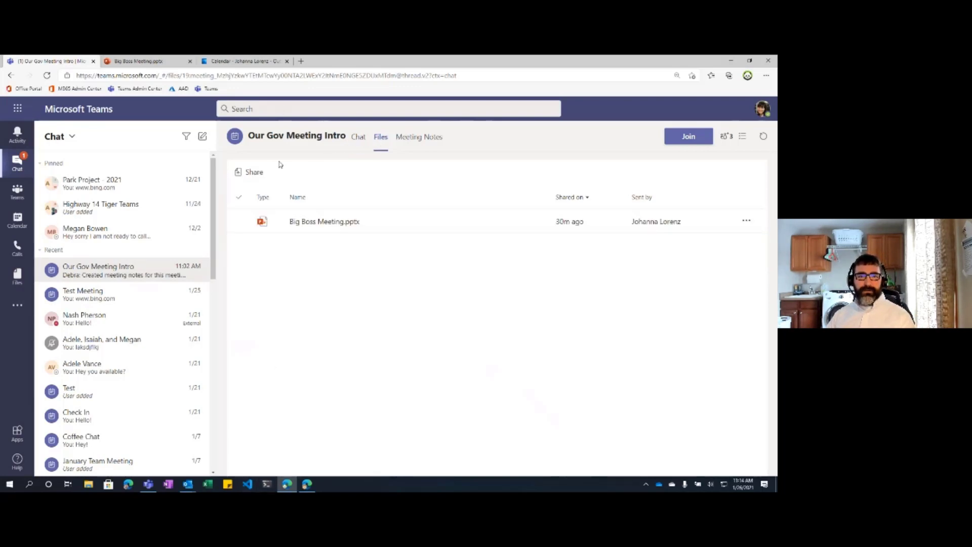
# Step: Browse OneDrive Documents for a file to share, then cancel without sharing anything
pyautogui.click(250, 173)
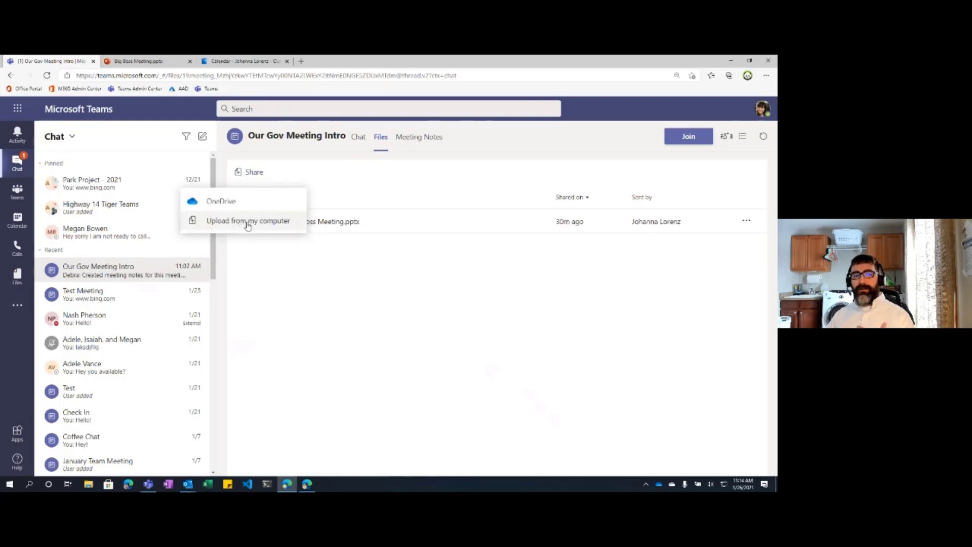
pyautogui.click(219, 202)
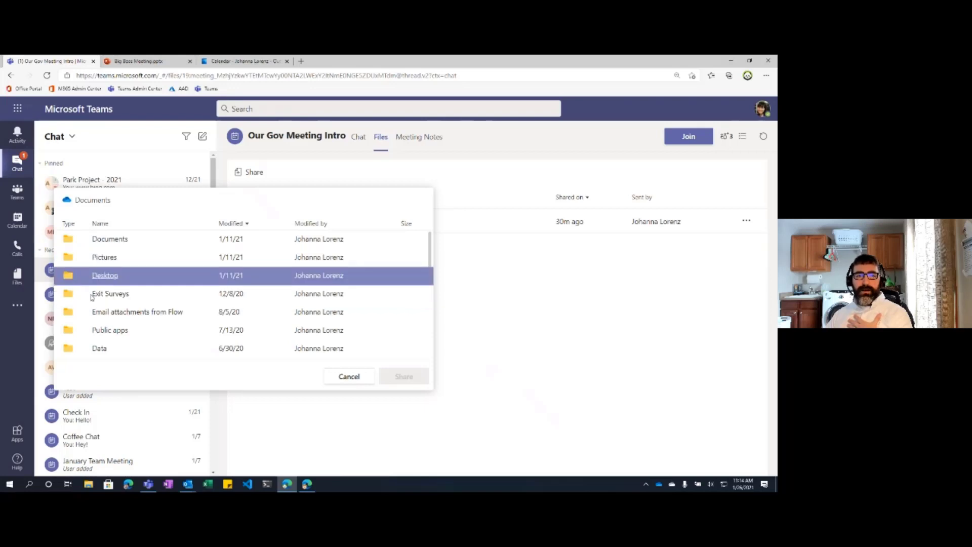
pyautogui.scroll(-8, 122, 298)
pyautogui.scroll(2, 151, 300)
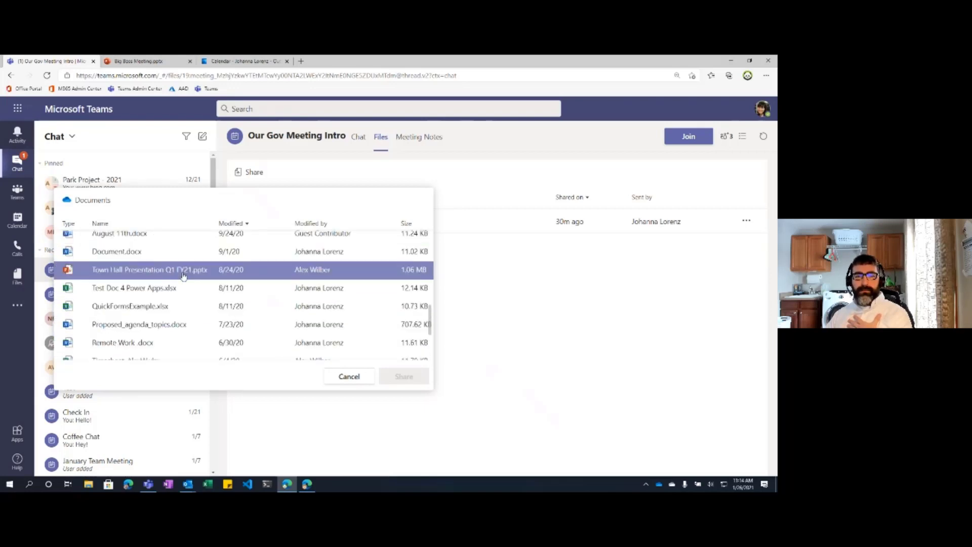
pyautogui.click(336, 375)
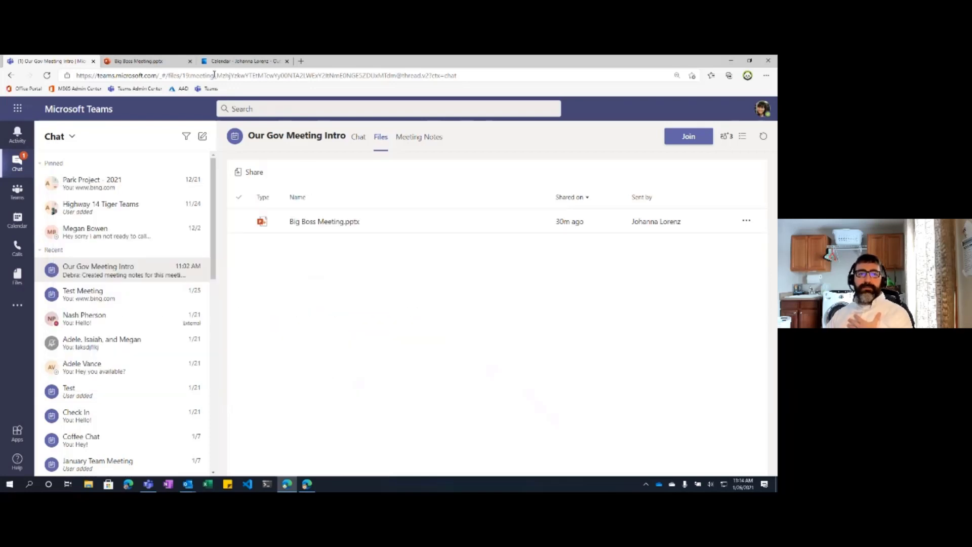
# Step: Go to portal.office.com in a new tab and open the PowerPoint start page
pyautogui.click(301, 63)
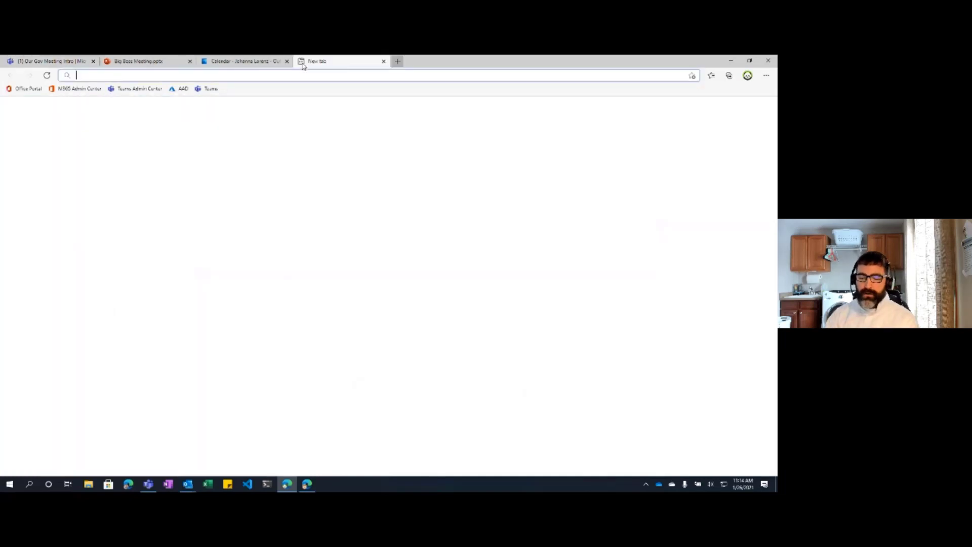
pyautogui.write('portal.office.com')
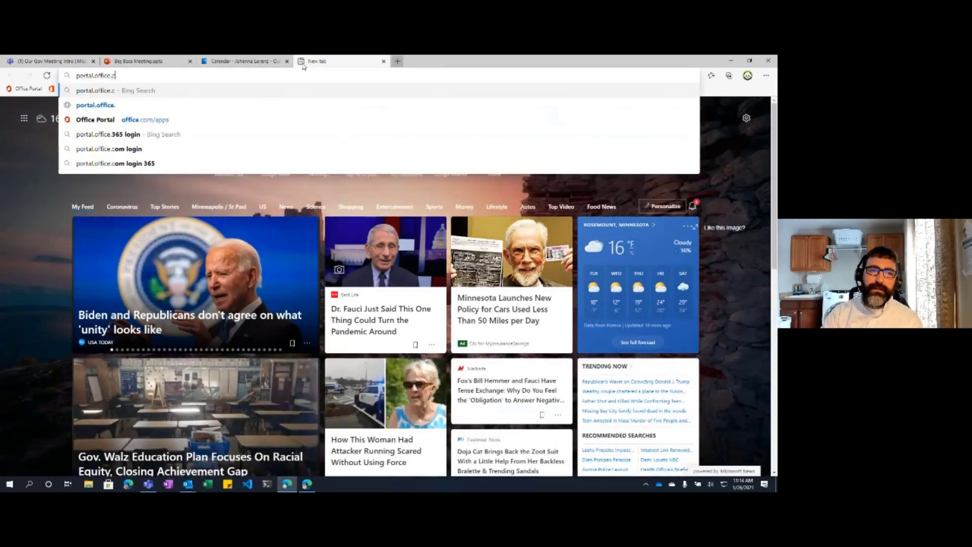
pyautogui.press('Return')
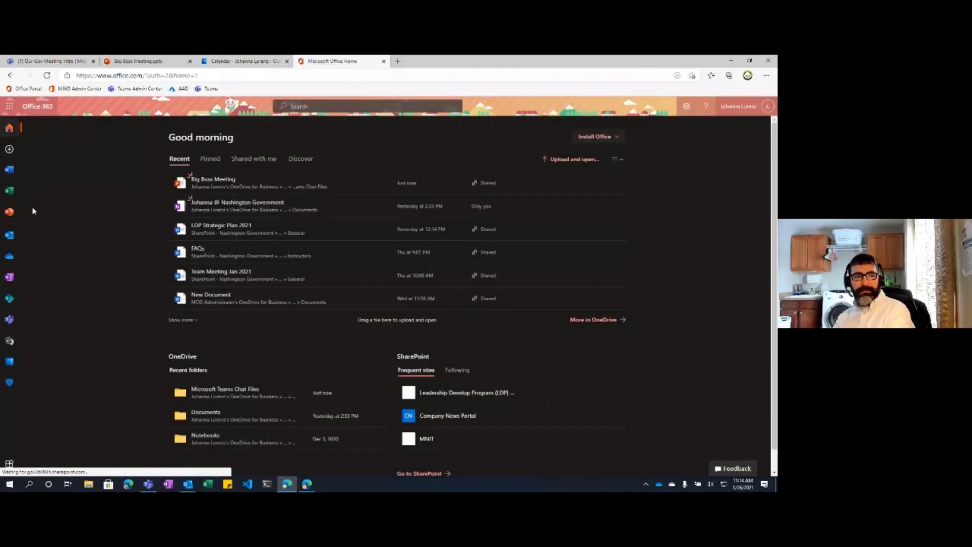
pyautogui.click(8, 213)
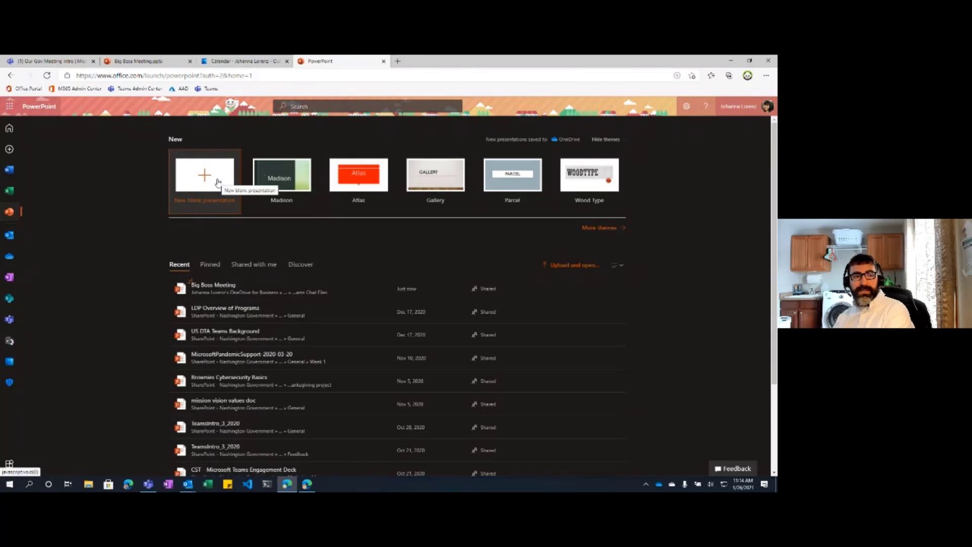
# Step: Create a blank Presentation.pptx from OneDrive's New menu and check it in My files
pyautogui.click(10, 258)
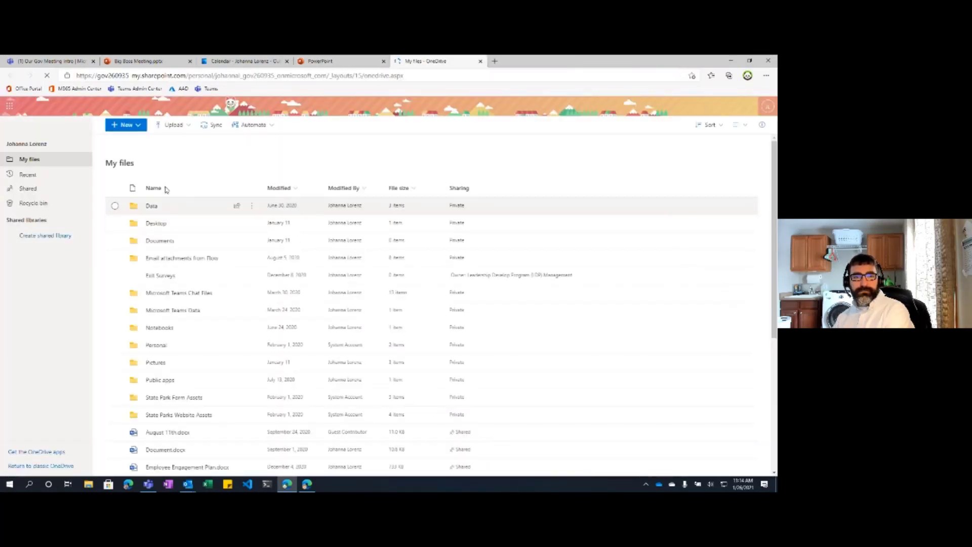
pyautogui.click(142, 127)
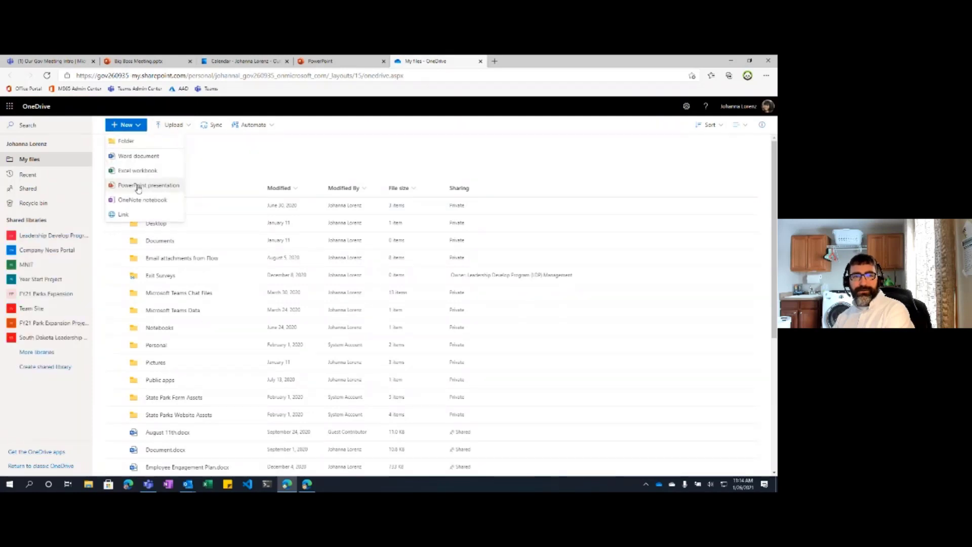
pyautogui.click(158, 188)
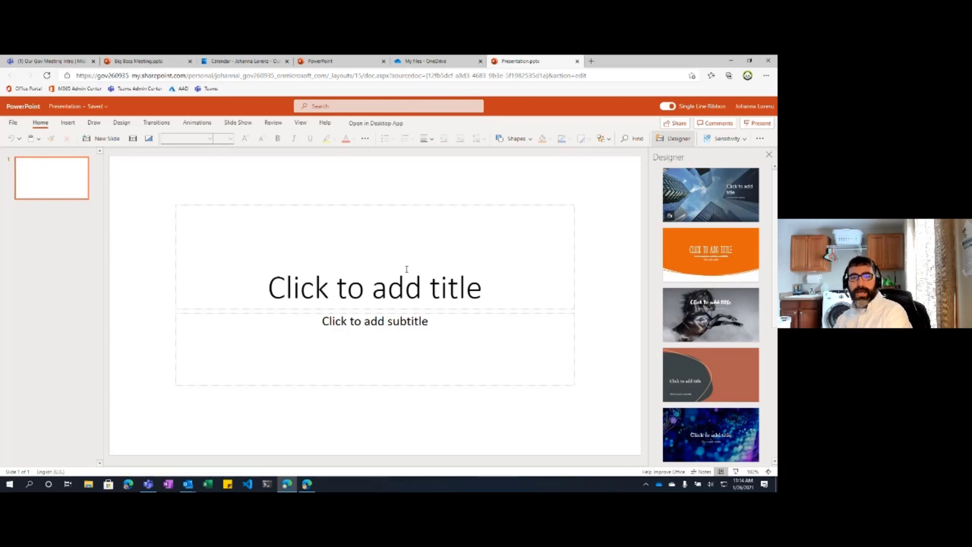
pyautogui.click(445, 61)
pyautogui.scroll(-5, 182, 374)
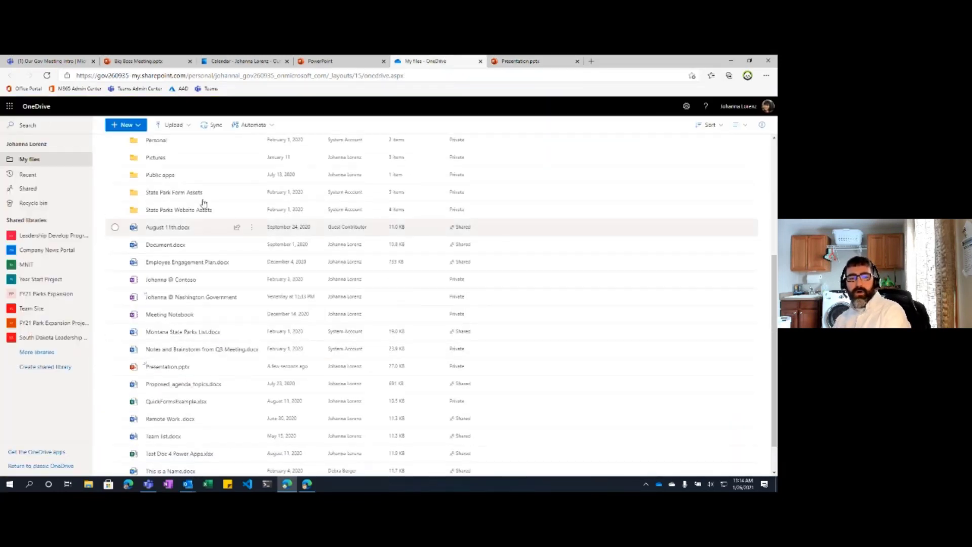
pyautogui.click(329, 60)
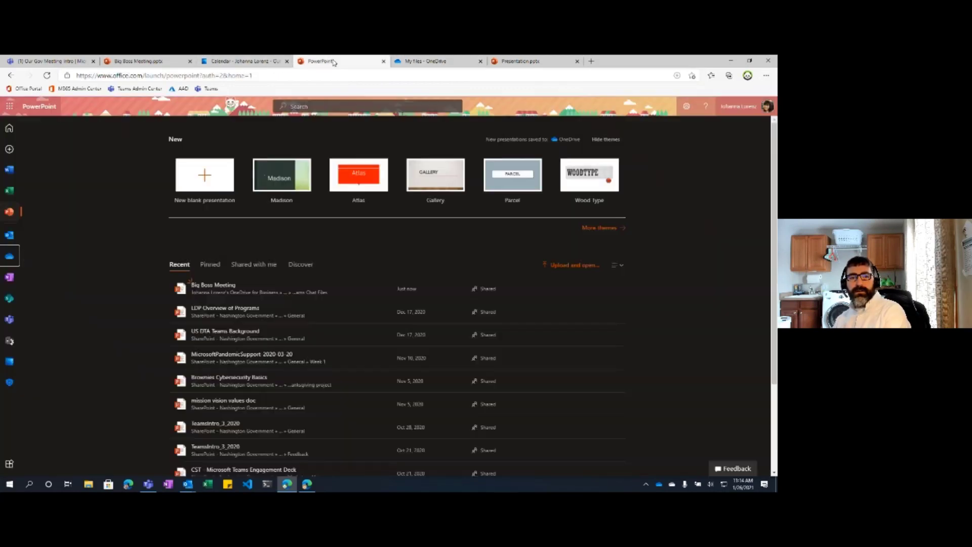
# Step: Review the Big Boss Meeting deck without changes and return to the Teams Files tab
pyautogui.click(228, 63)
pyautogui.click(134, 60)
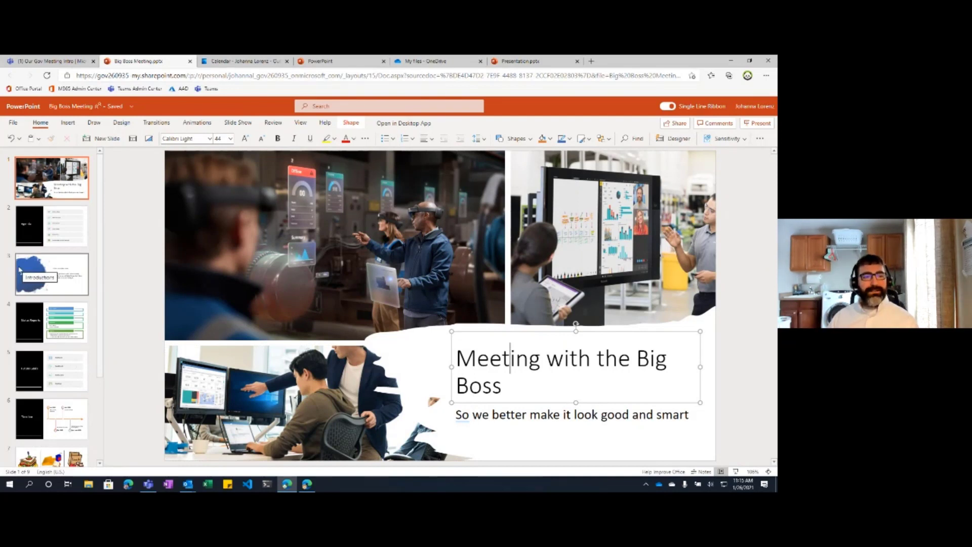
pyautogui.click(145, 196)
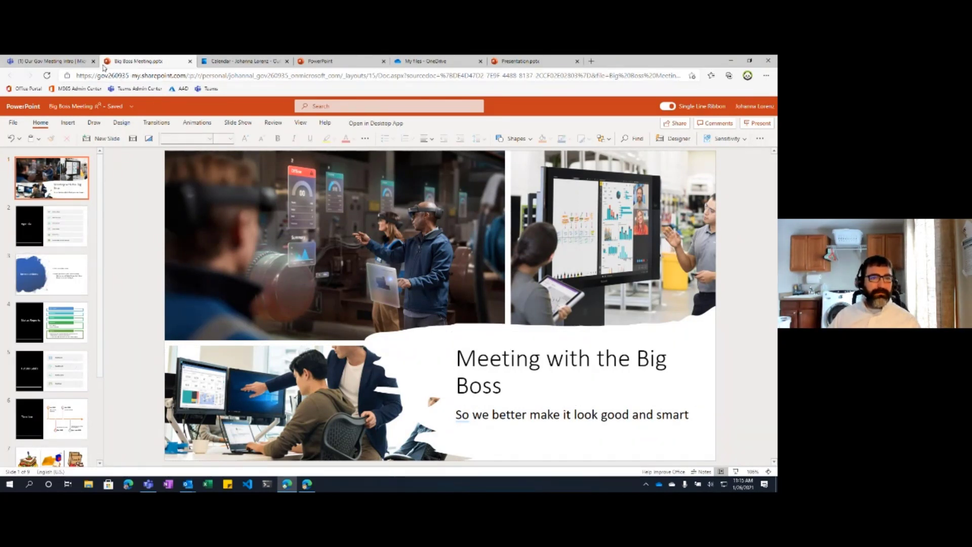
pyautogui.click(54, 61)
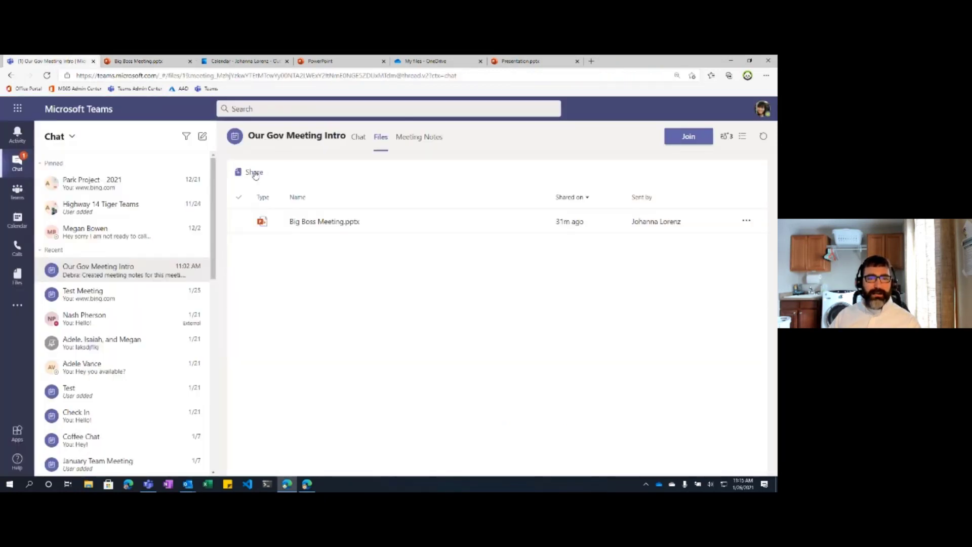
# Step: Share from OneDrive in the Files tab, selecting Presentation.pptx in the Documents picker
pyautogui.click(249, 172)
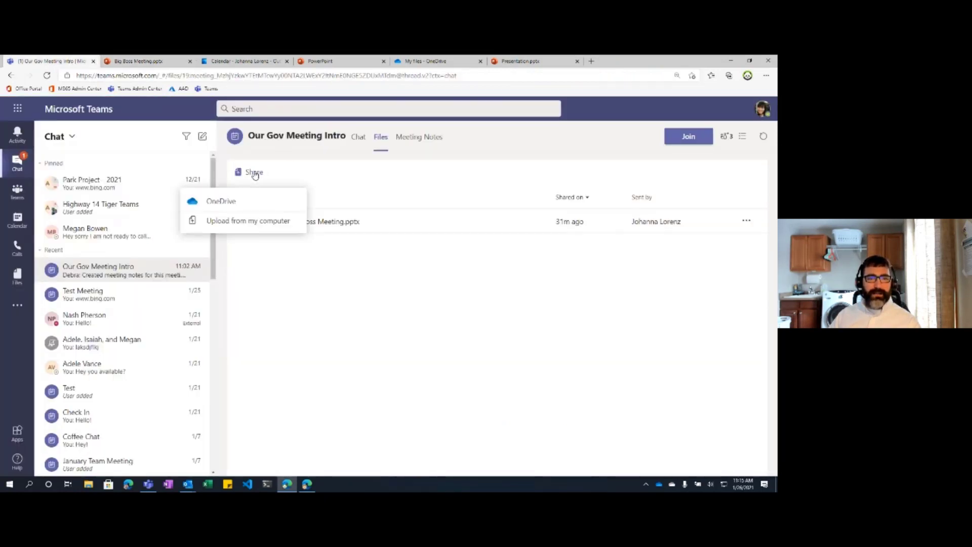
pyautogui.click(226, 204)
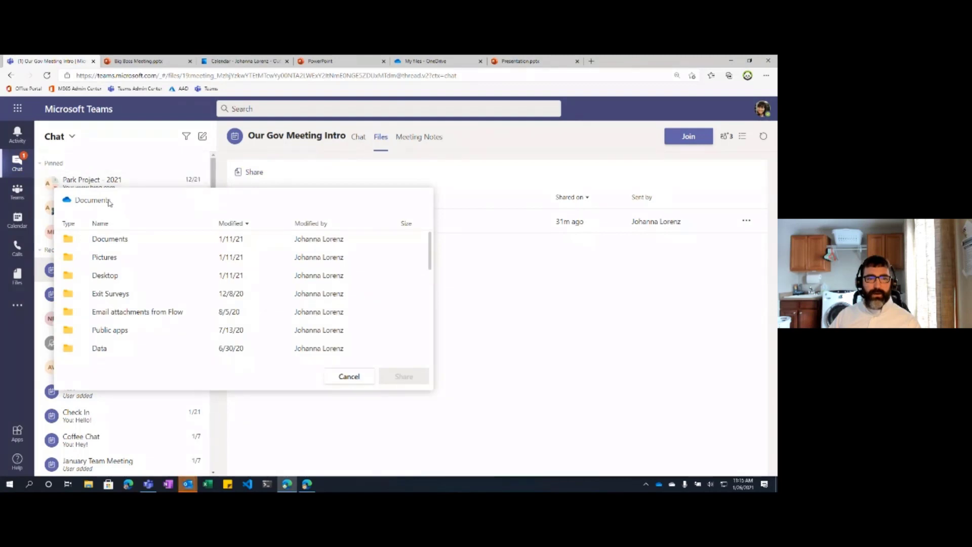
pyautogui.scroll(-10, 127, 298)
pyautogui.scroll(-1, 127, 307)
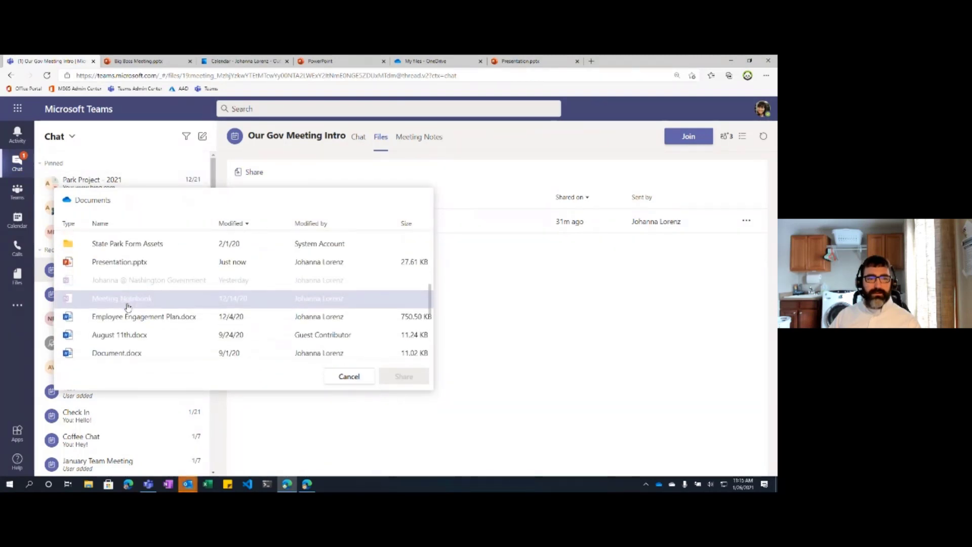
pyautogui.click(144, 261)
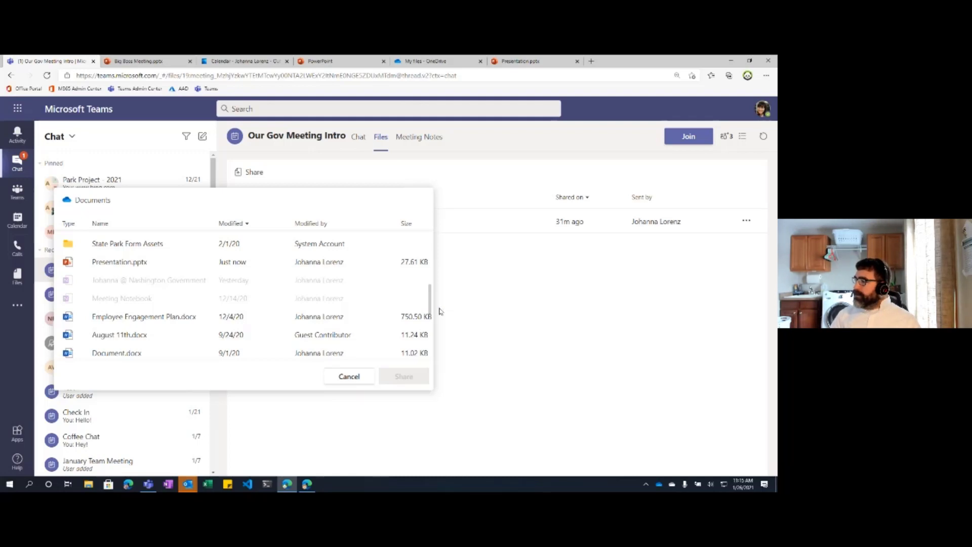
# Step: Close the picker without sharing, then bring up the Outlook reminder and move it aside
pyautogui.click(470, 309)
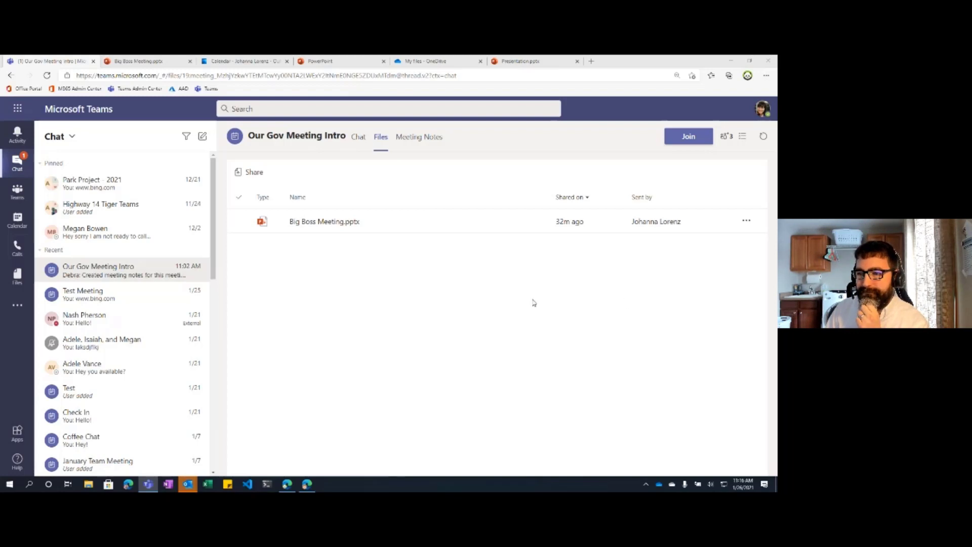
pyautogui.click(188, 484)
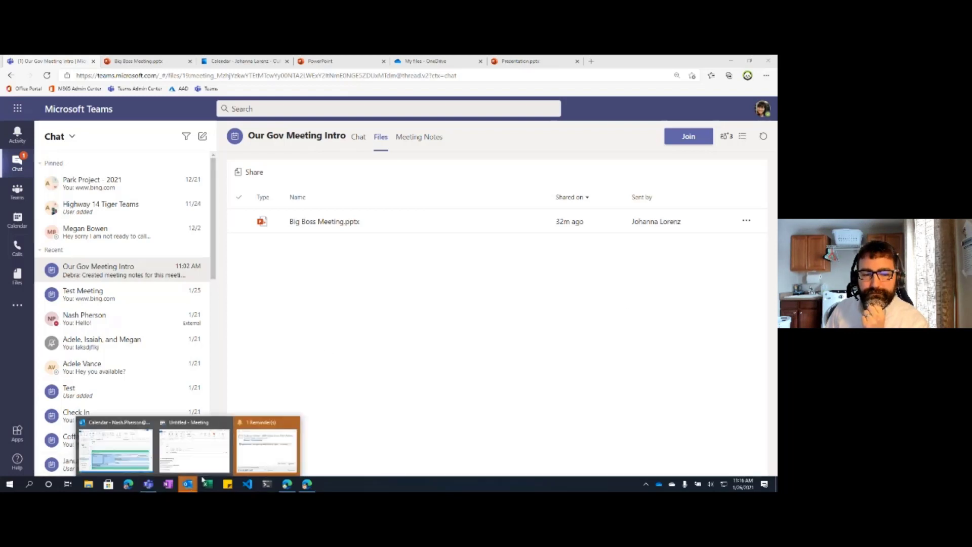
pyautogui.click(273, 456)
pyautogui.moveTo(574, 74); pyautogui.dragTo(777, 74)
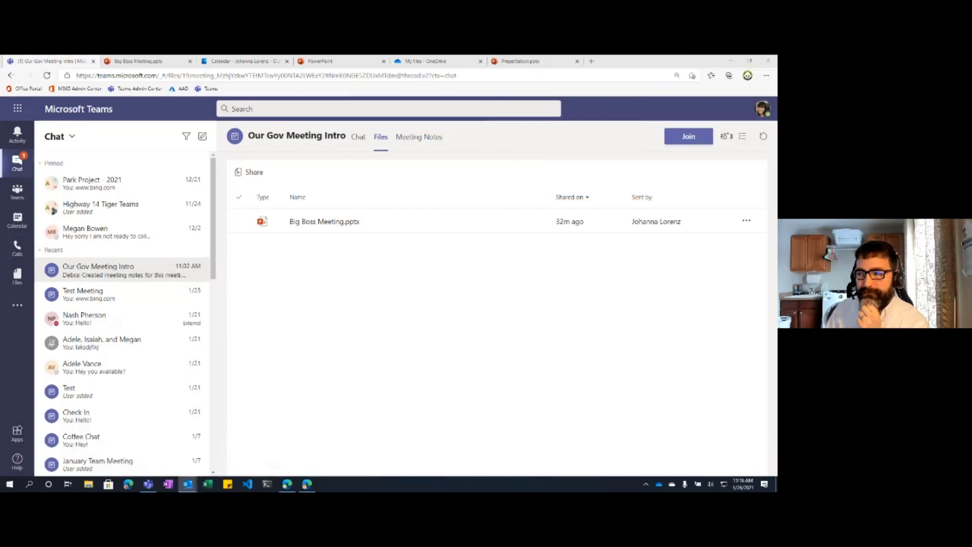